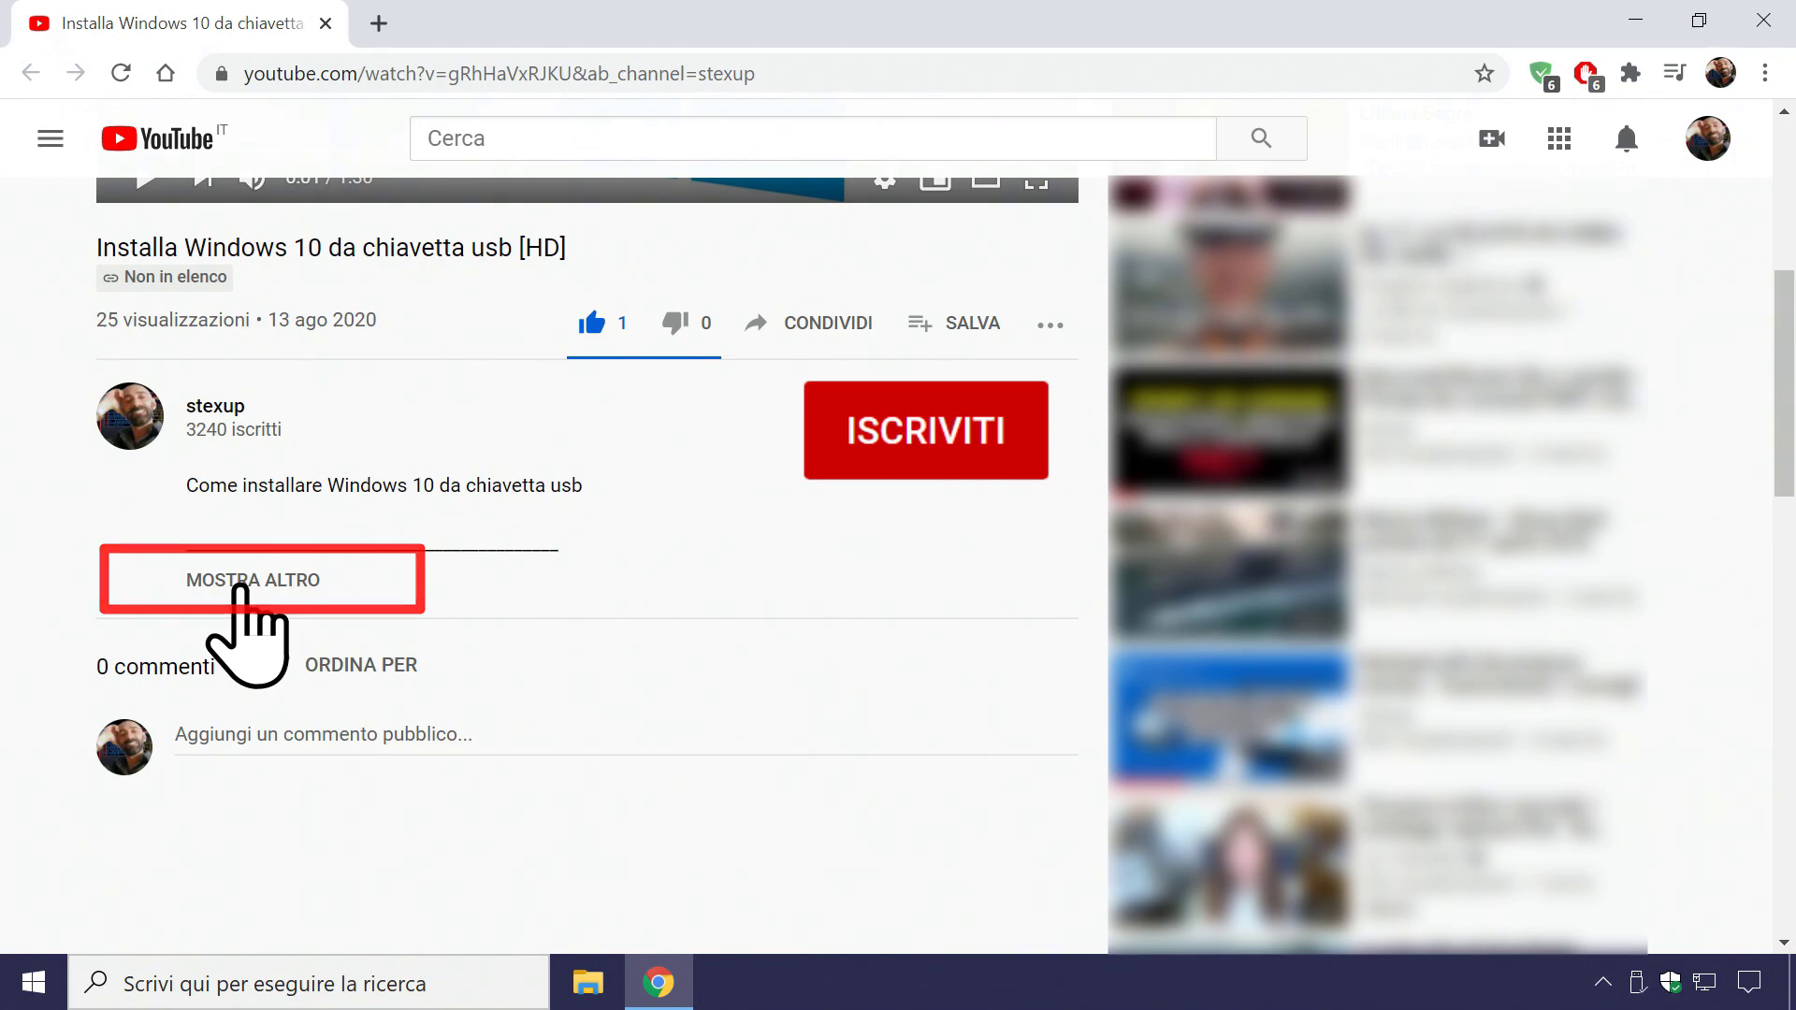
# Expand the video description, open the linked "Crea chiavetta d'installazione di Windows 10 - [Metodo ufficiale]" video and pause it
pyautogui.click(241, 582)
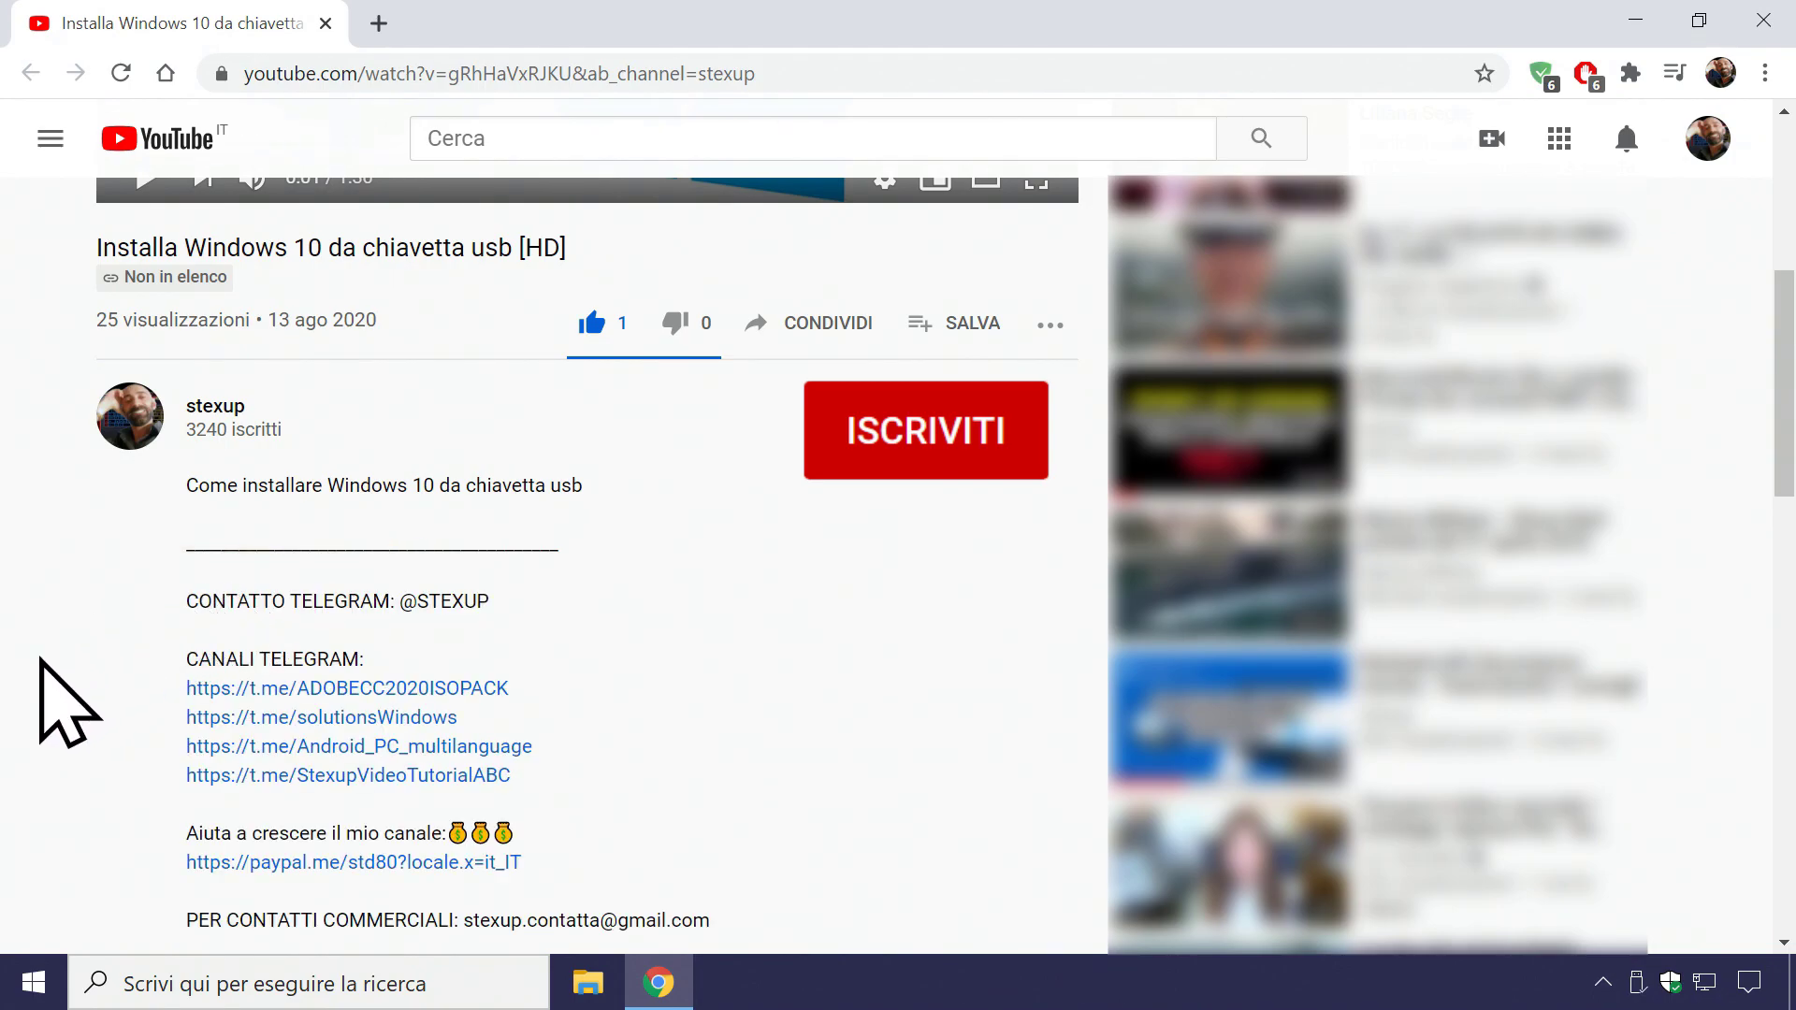
pyautogui.scroll(-3, 811, 711)
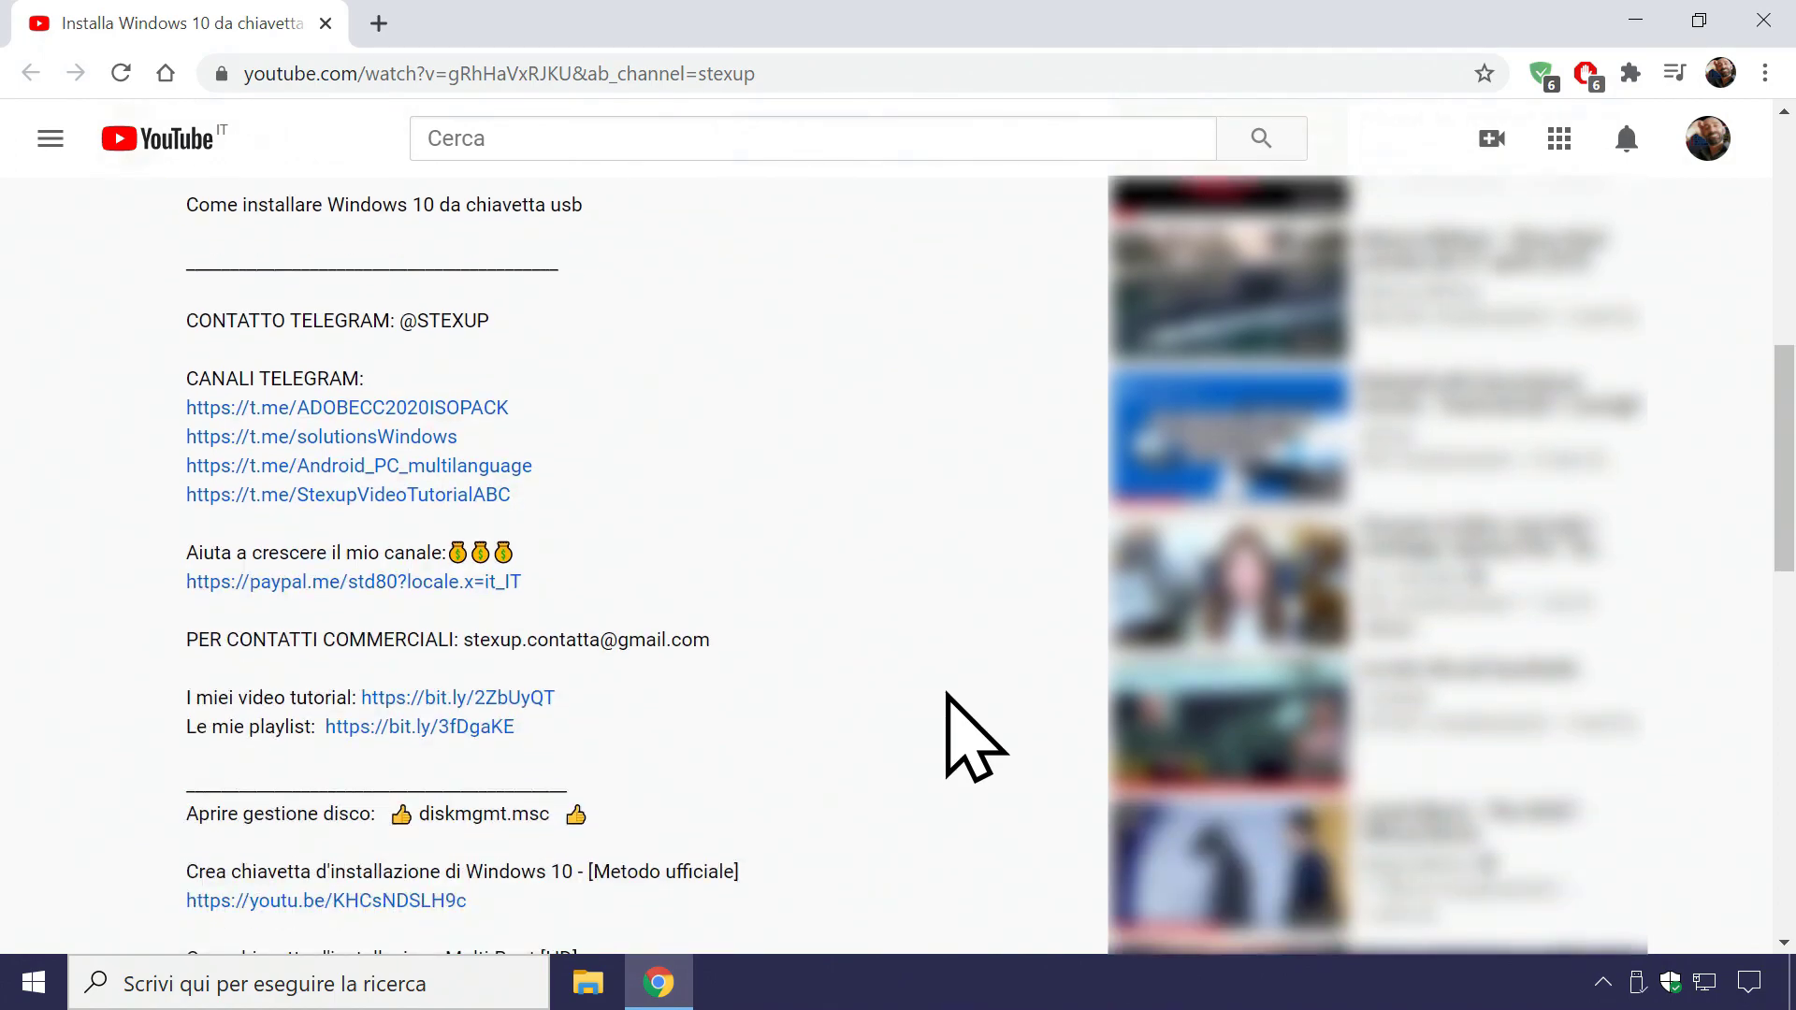
pyautogui.scroll(-2, 947, 694)
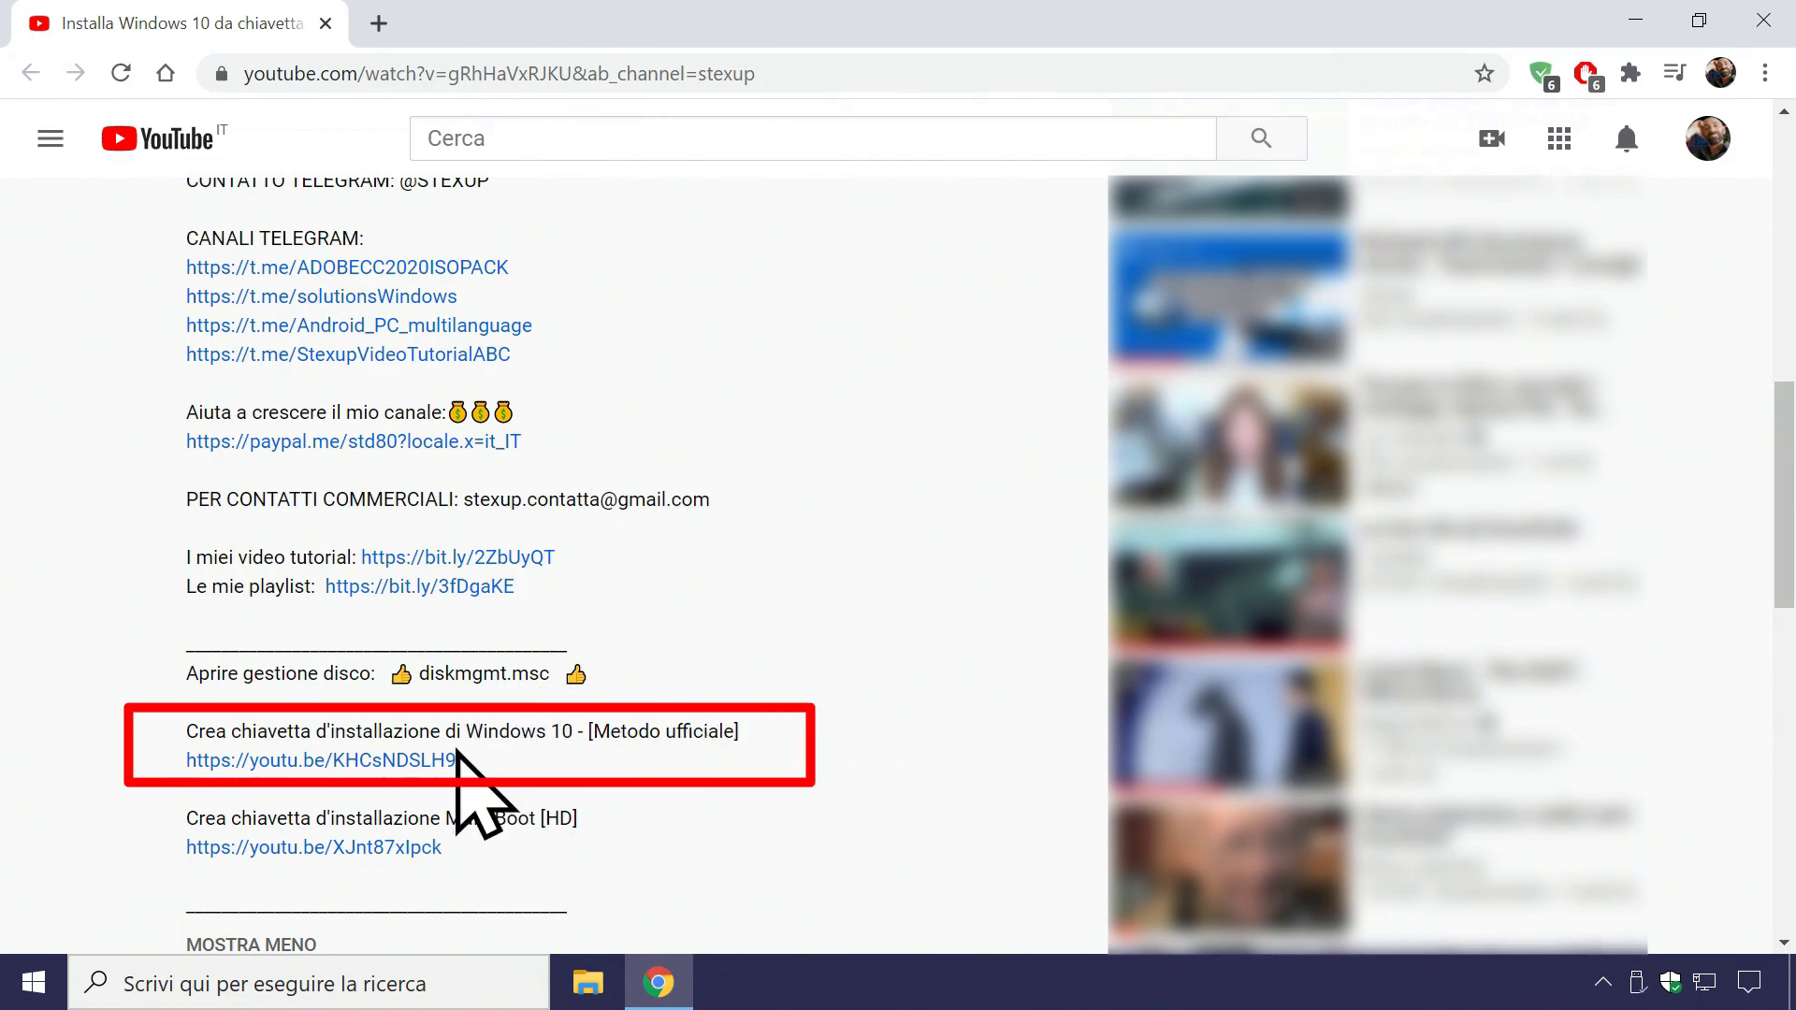
pyautogui.click(312, 762)
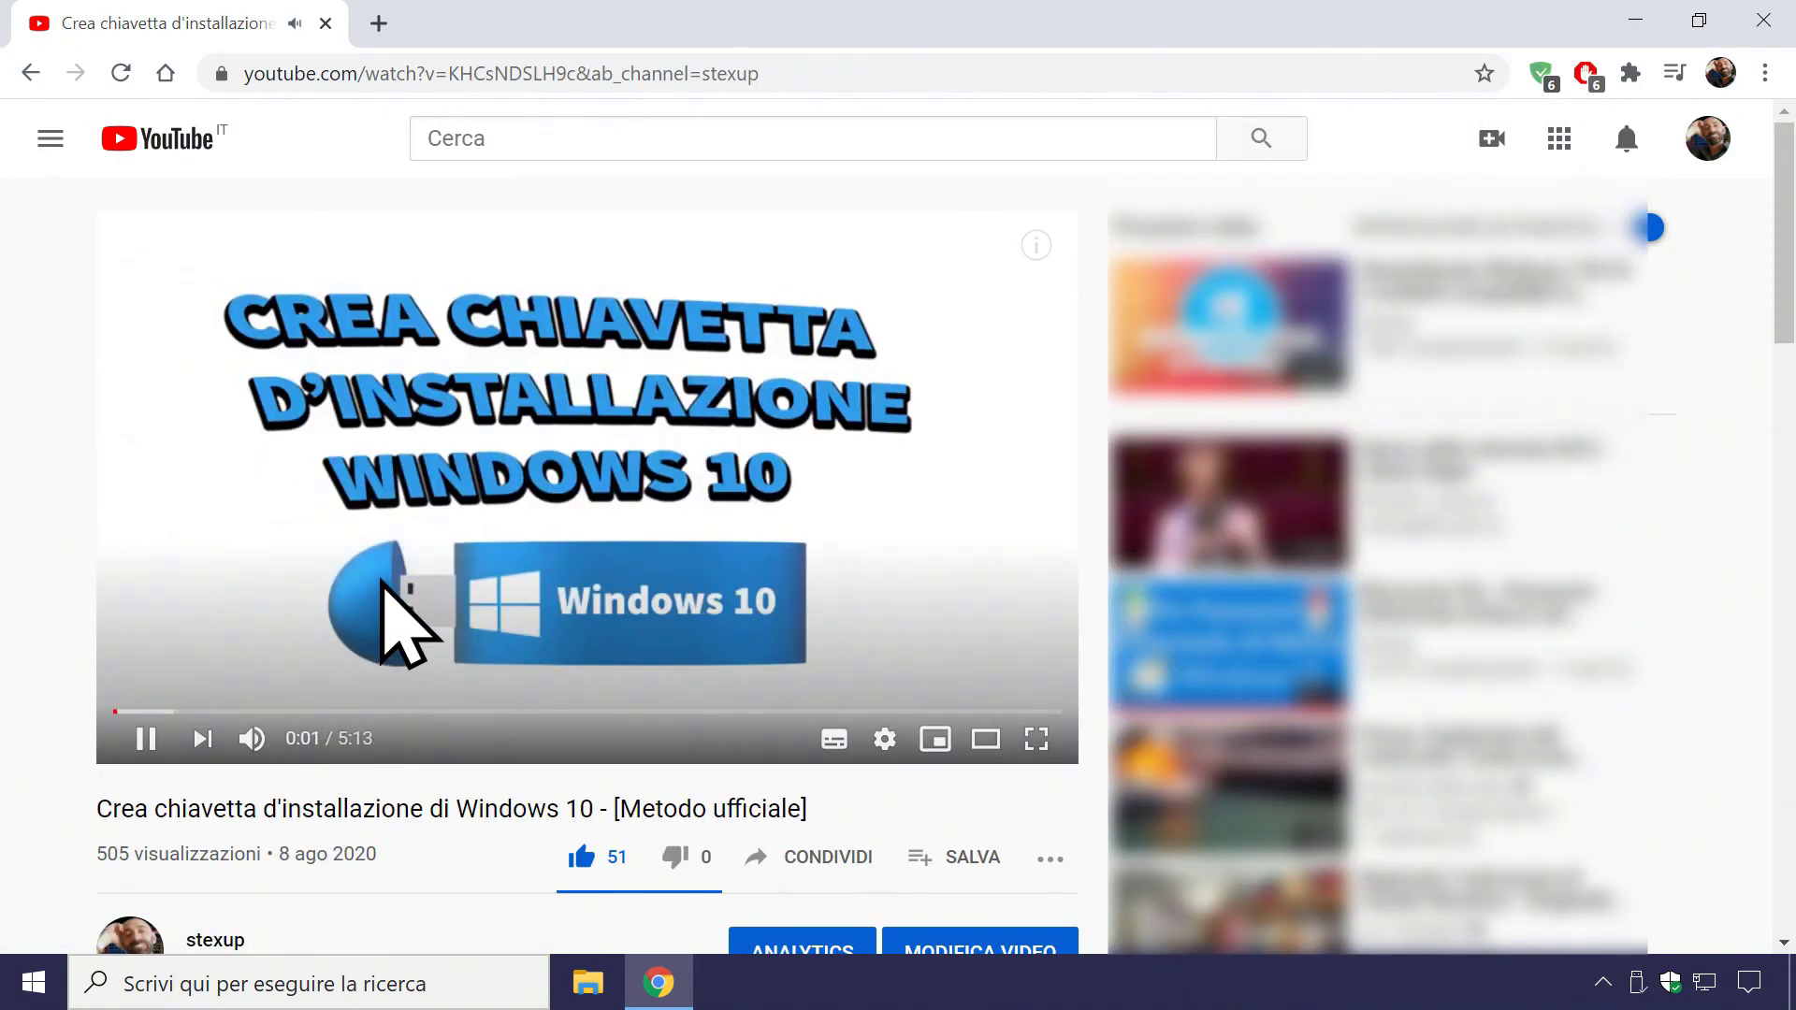
pyautogui.click(604, 515)
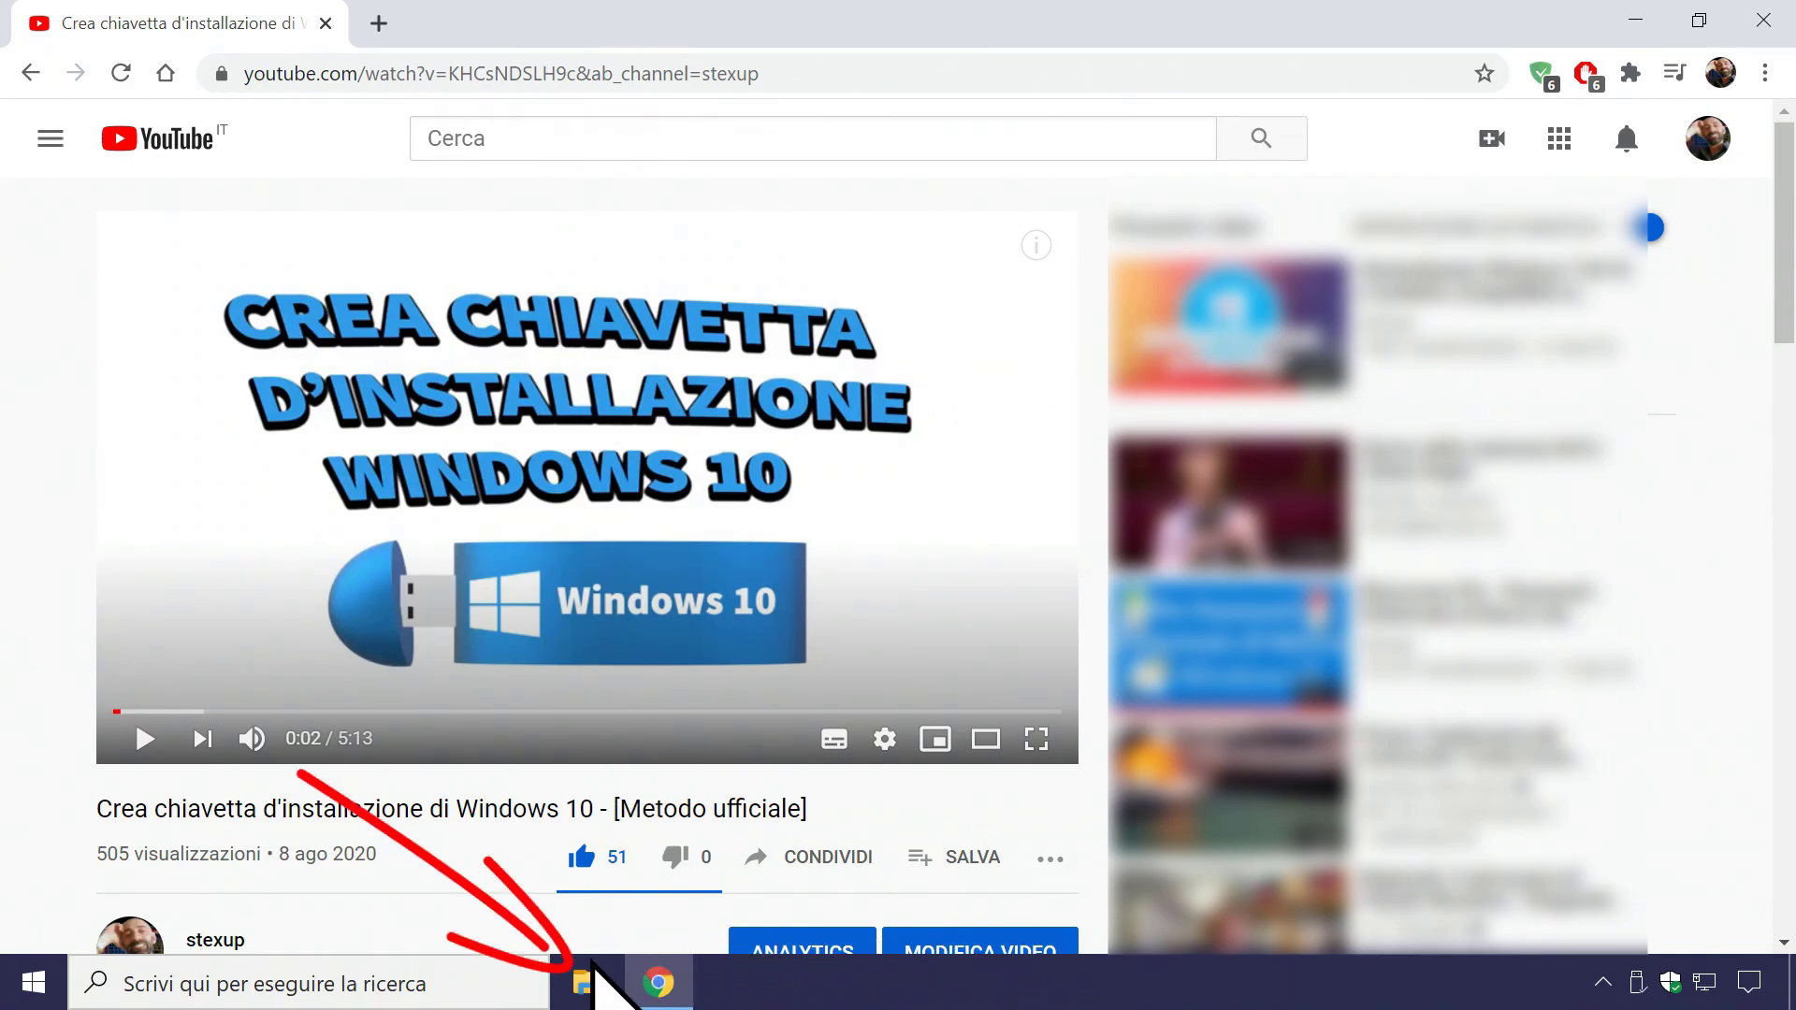
# Switch to File Explorer, examine the contents of the ESD-USB (G:) installation drive and close the window
pyautogui.click(587, 980)
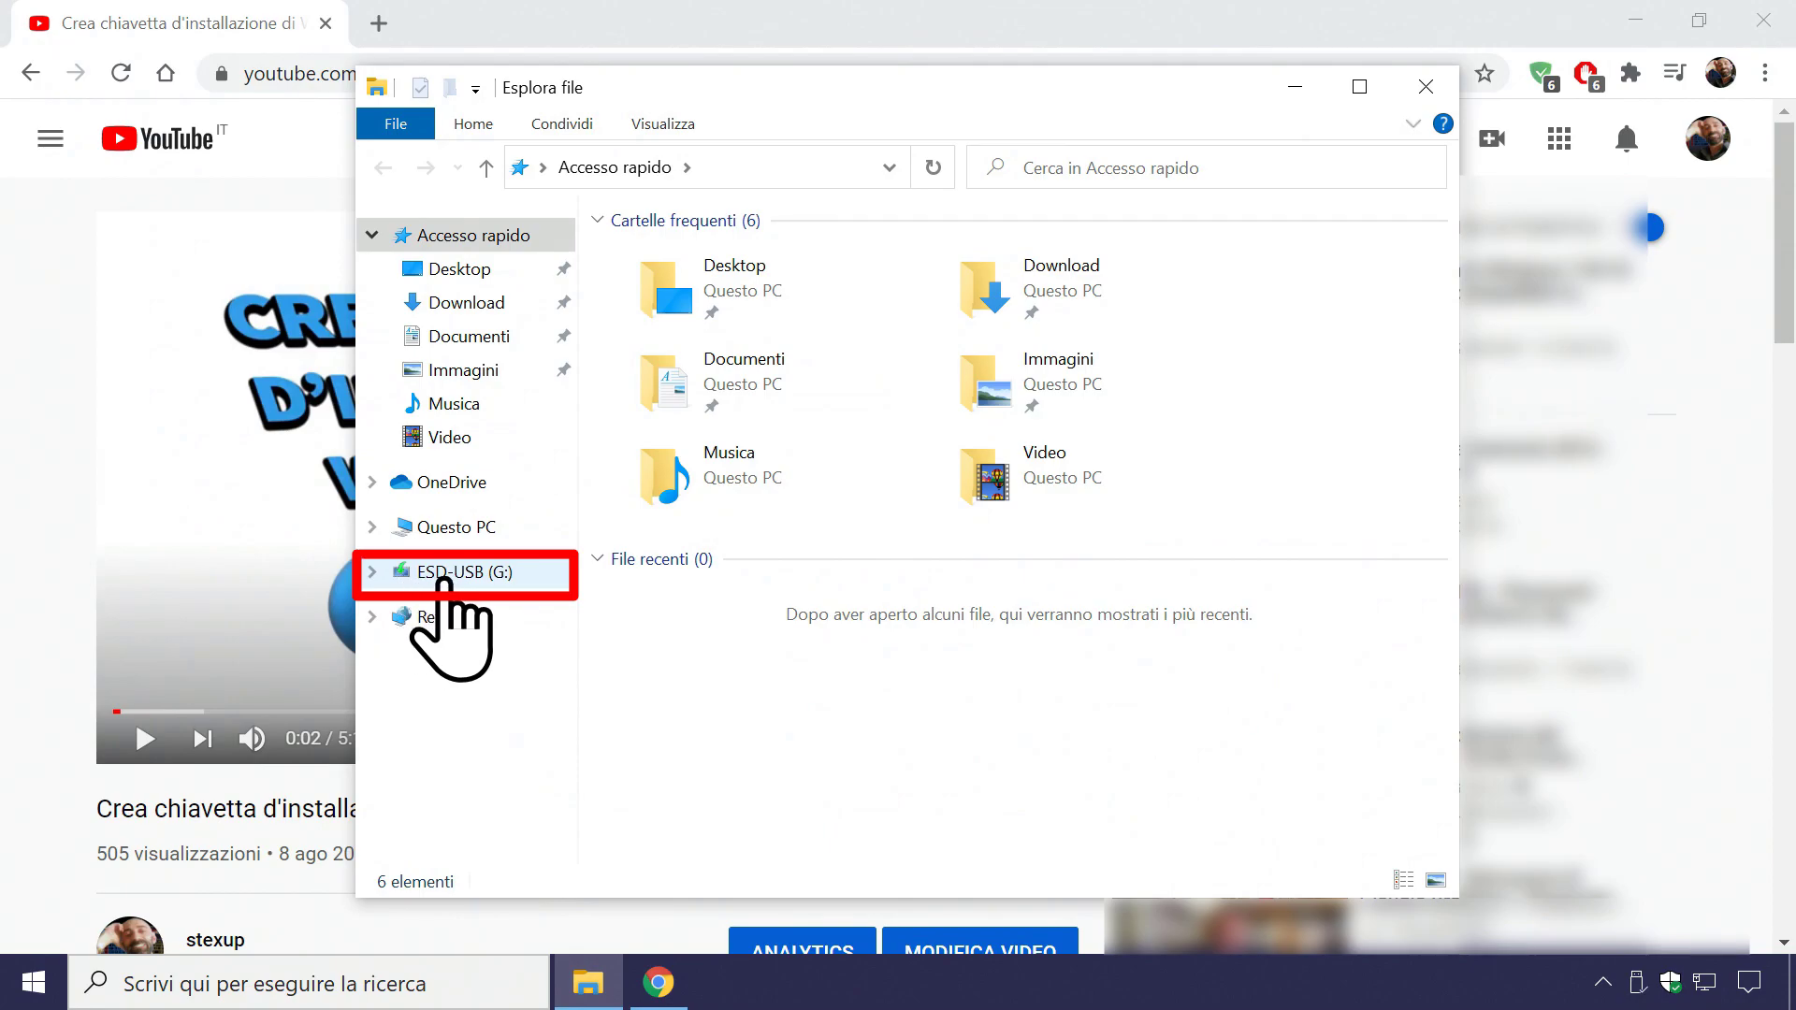
pyautogui.click(463, 538)
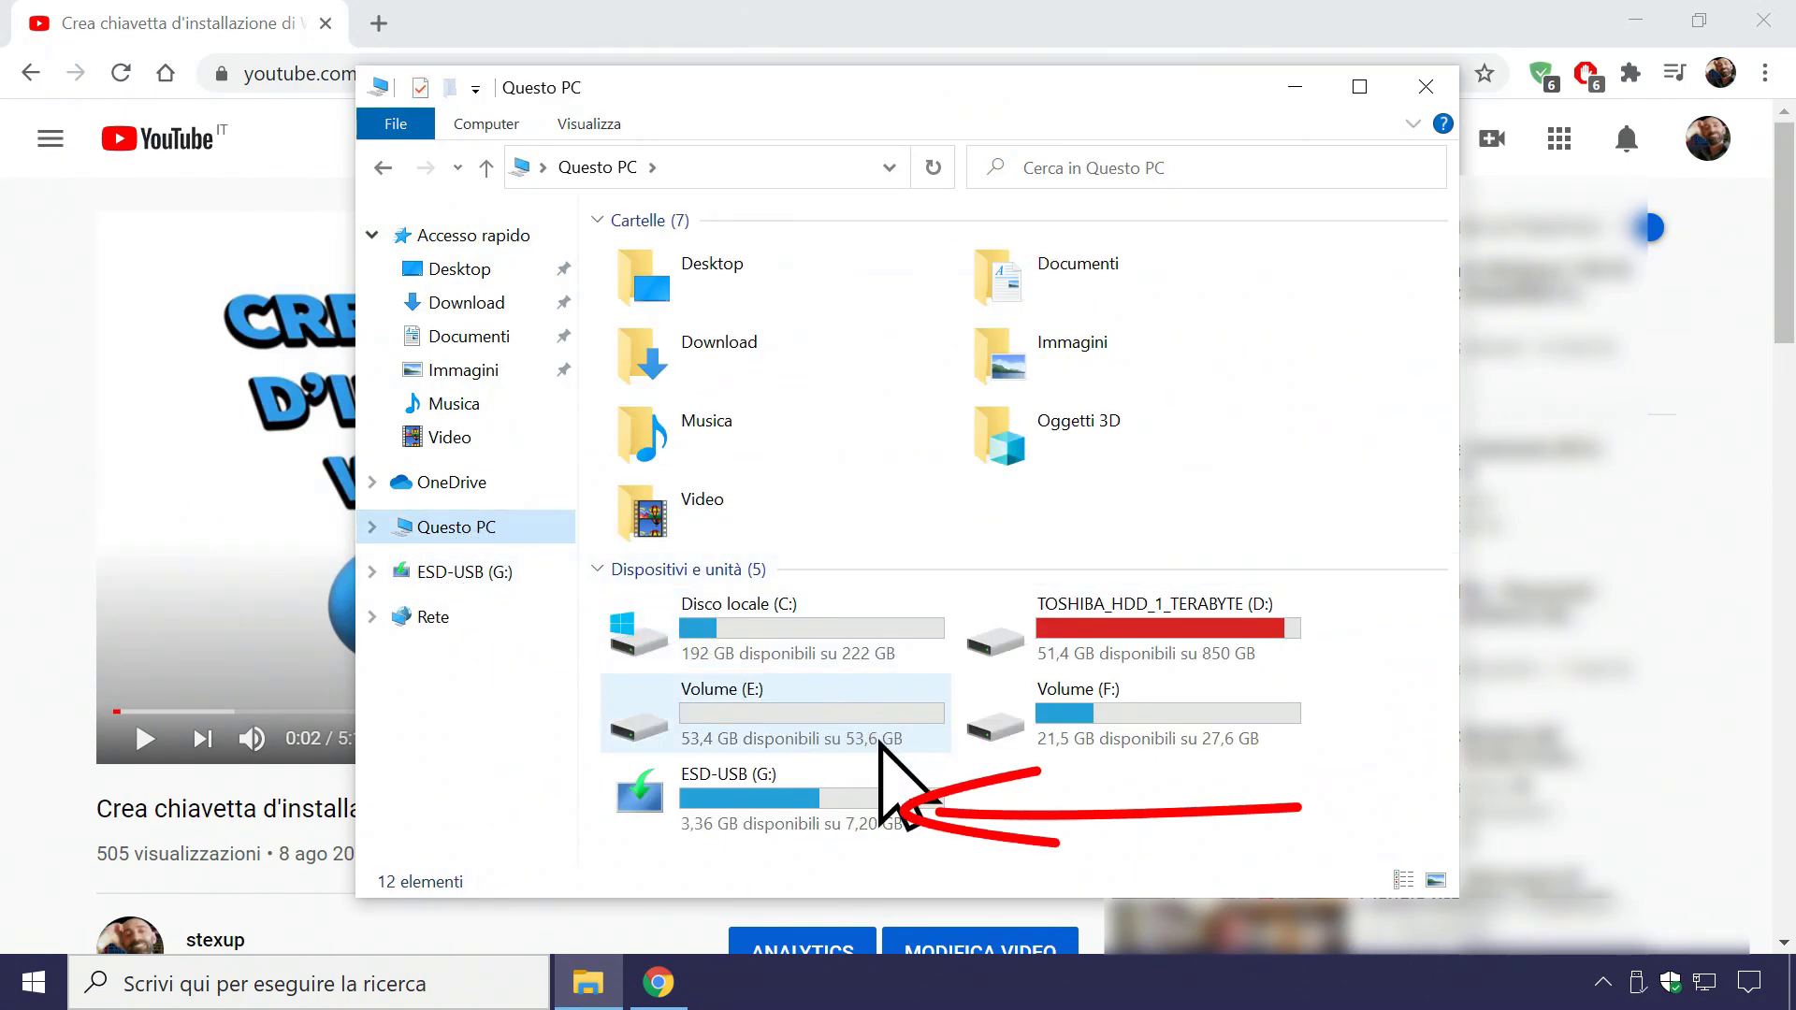
pyautogui.doubleClick(721, 800)
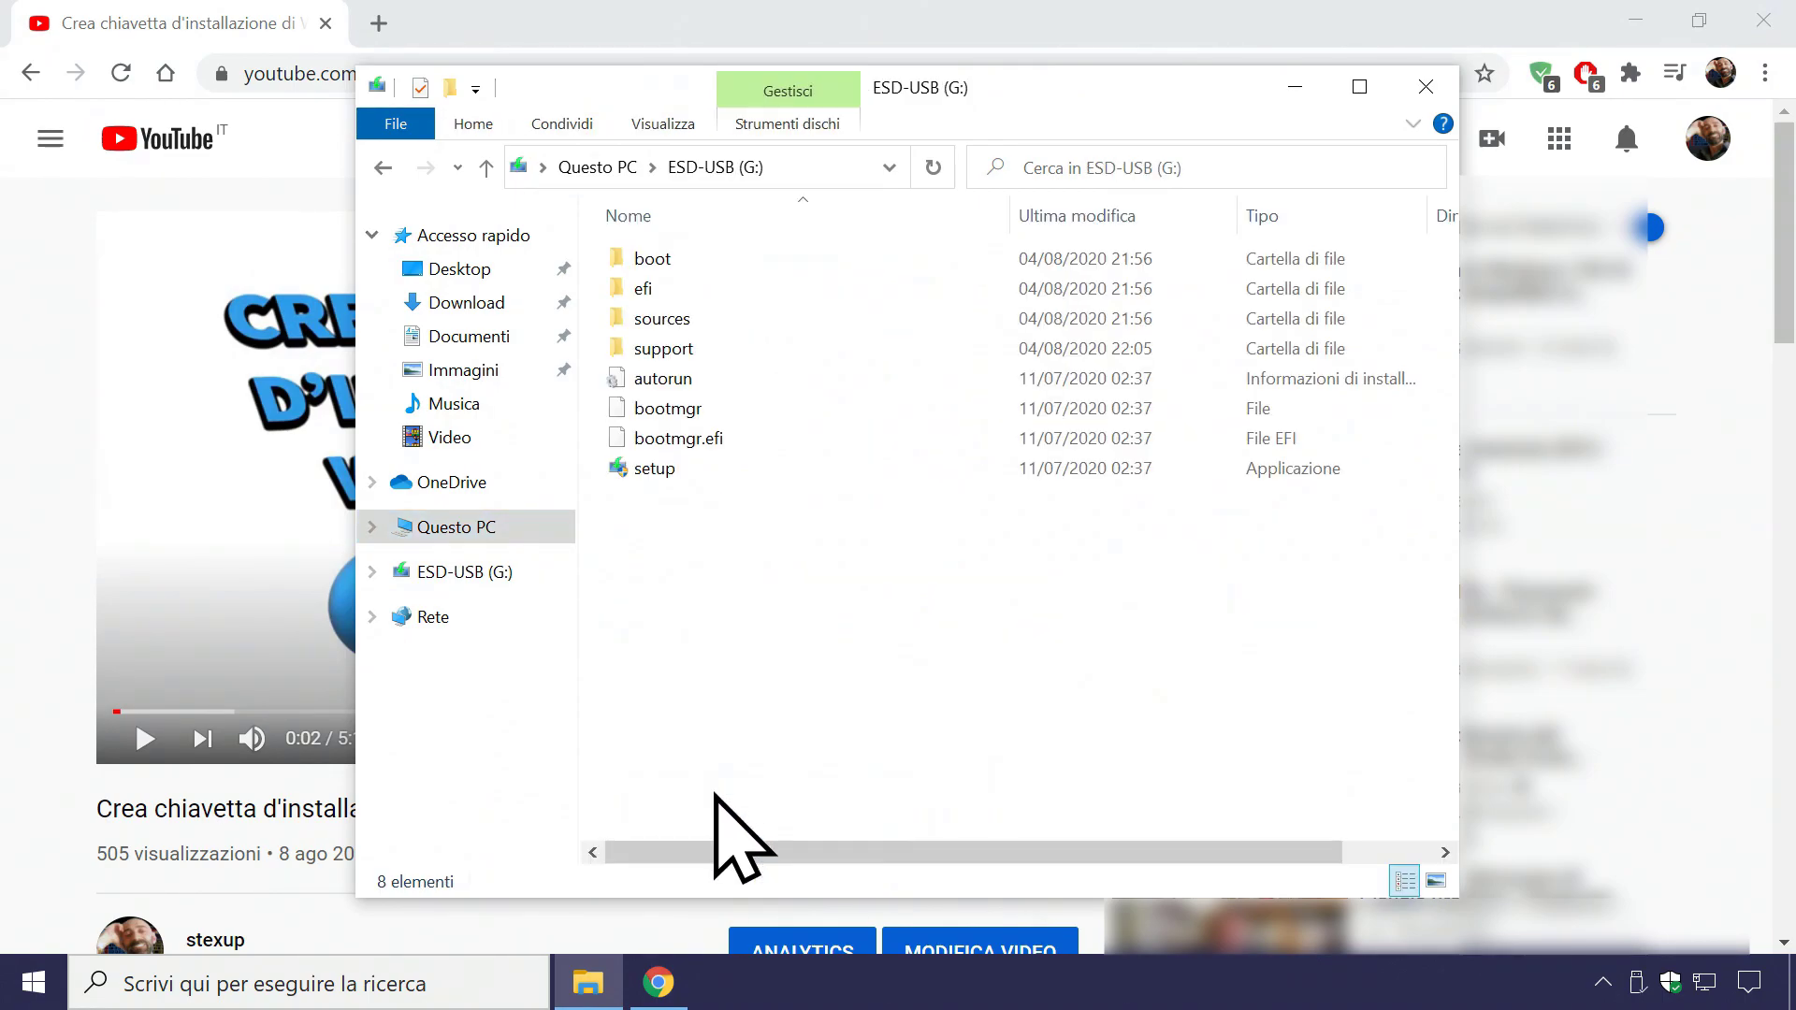
pyautogui.moveTo(676, 601); pyautogui.dragTo(706, 251)
pyautogui.click(767, 595)
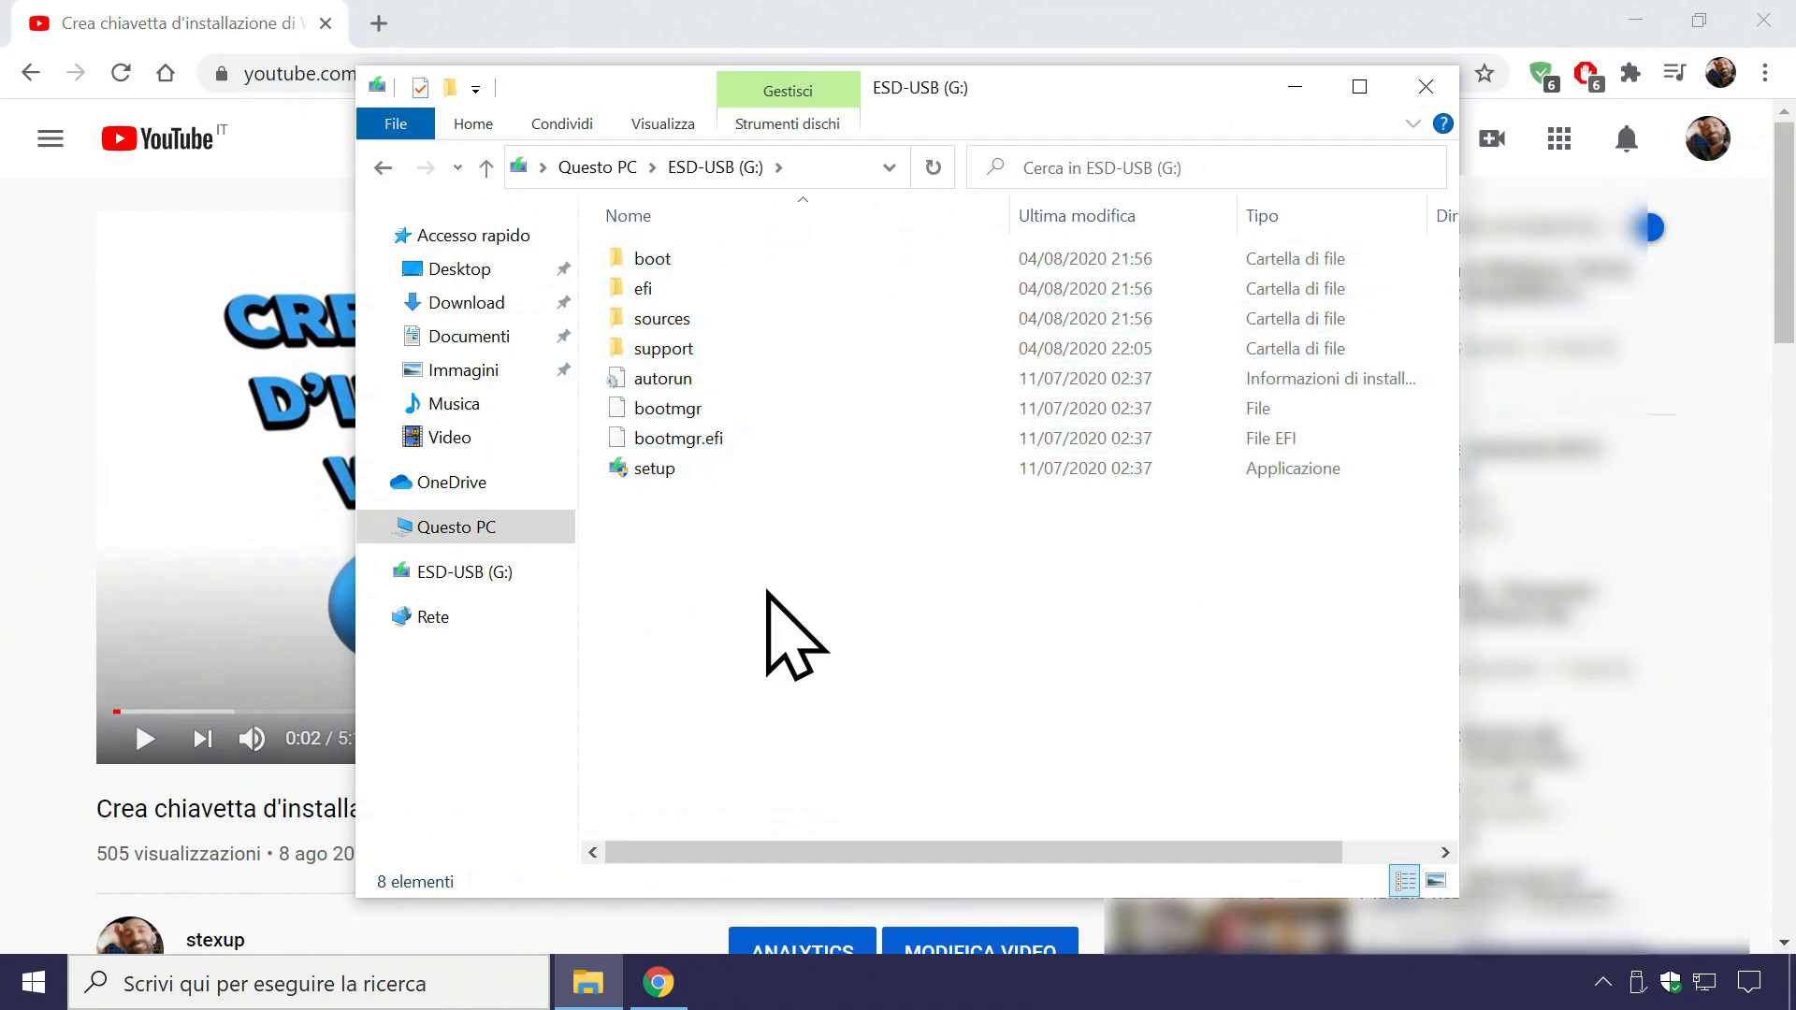
pyautogui.click(1425, 87)
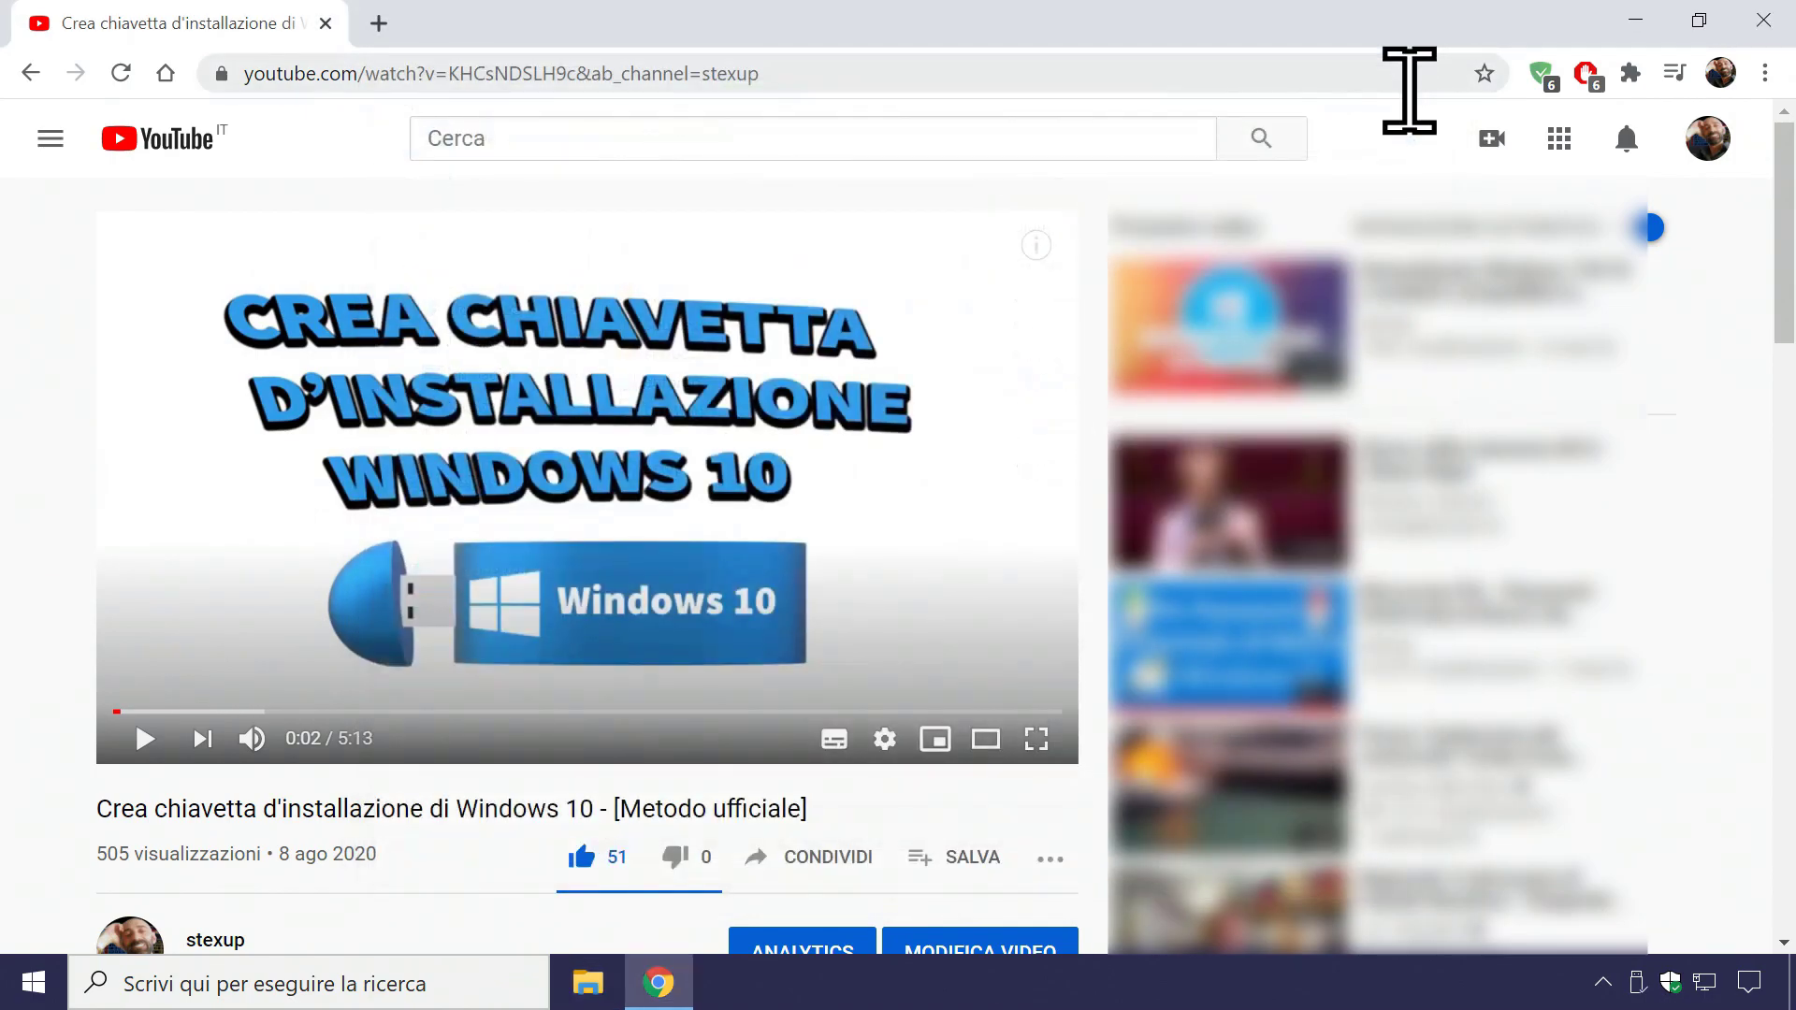
# Return to the "Installa Windows 10 da chiavetta usb" video and copy the command diskmgmt.msc from its expanded description
pyautogui.click(31, 72)
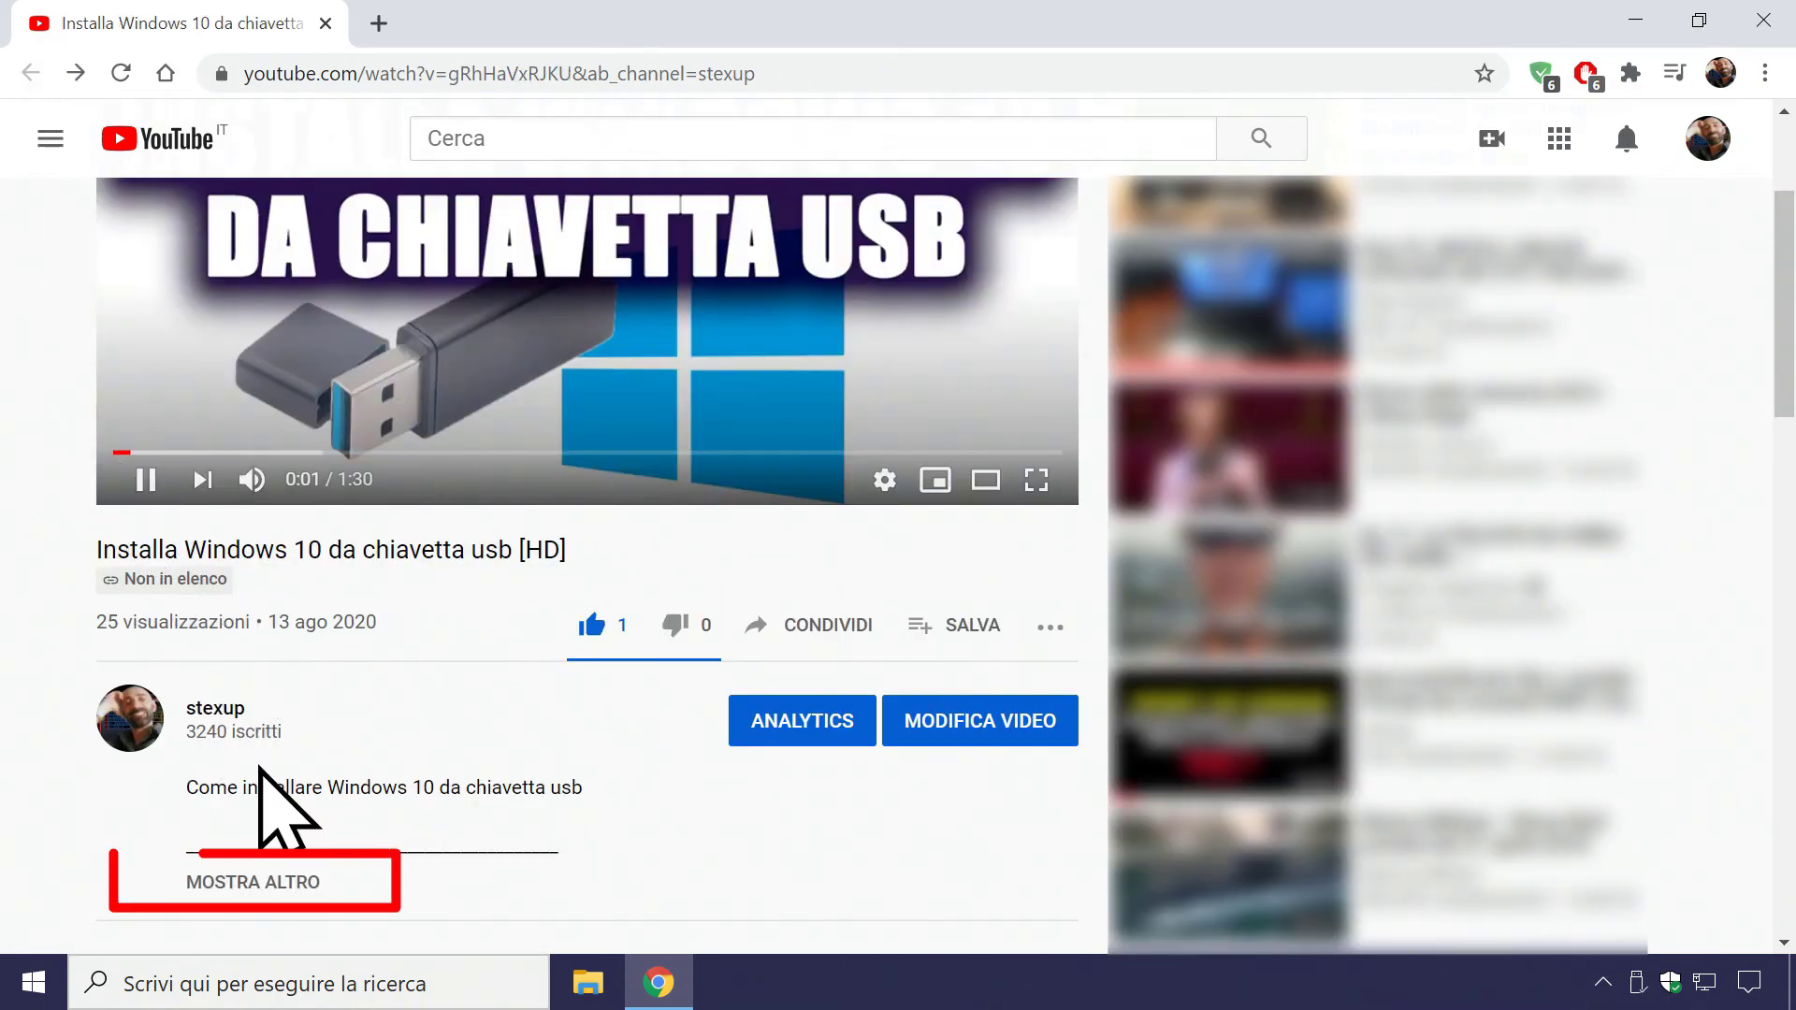
pyautogui.click(249, 882)
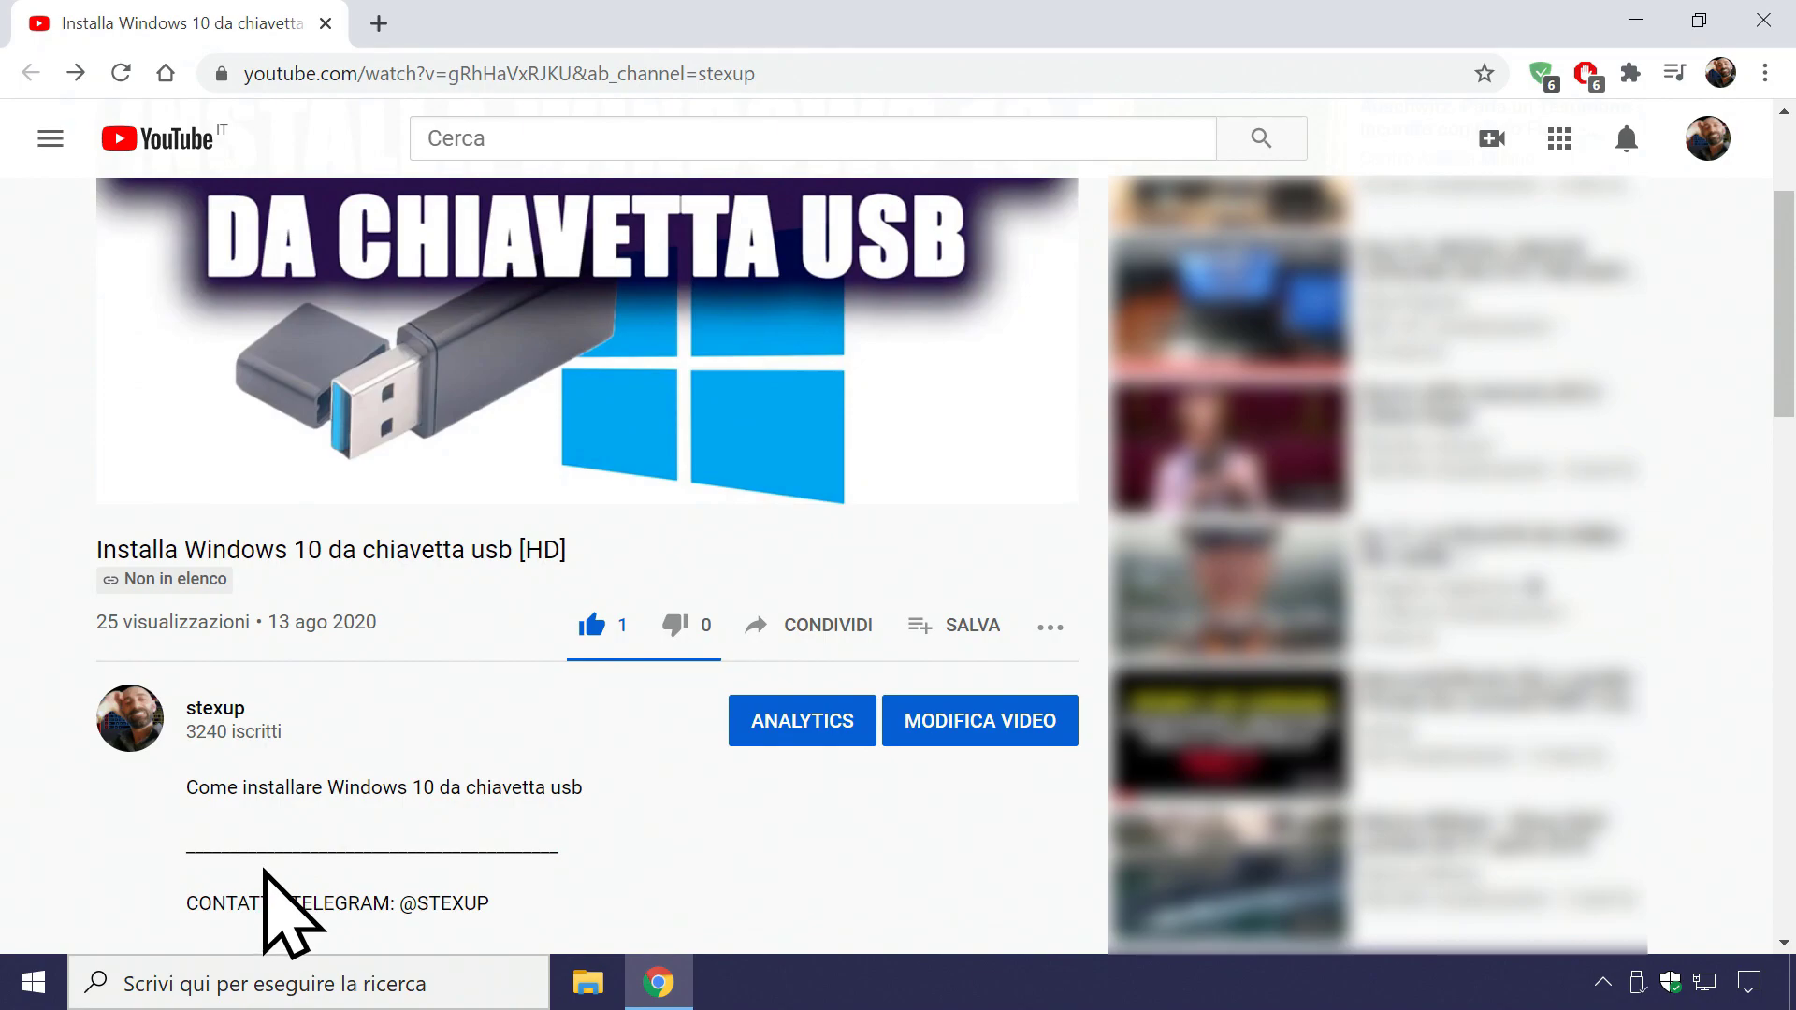
pyautogui.scroll(-6, 265, 870)
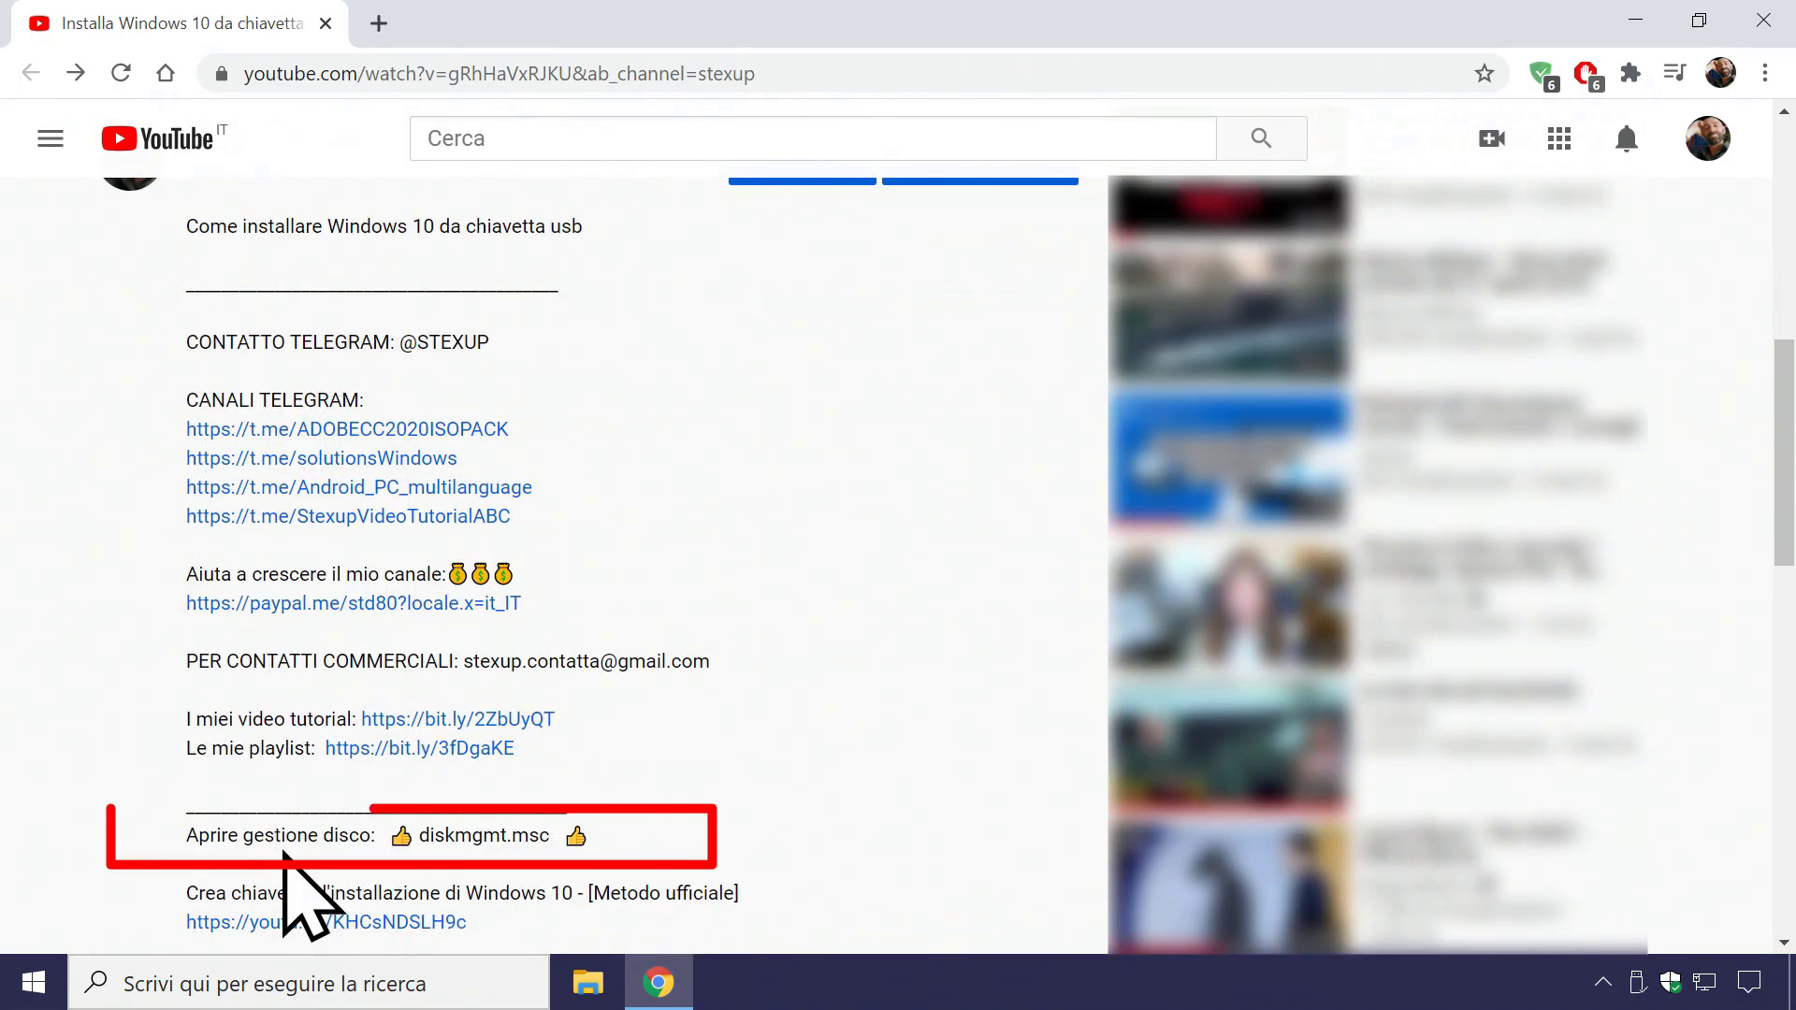
pyautogui.moveTo(185, 835); pyautogui.dragTo(552, 837)
pyautogui.click(433, 835)
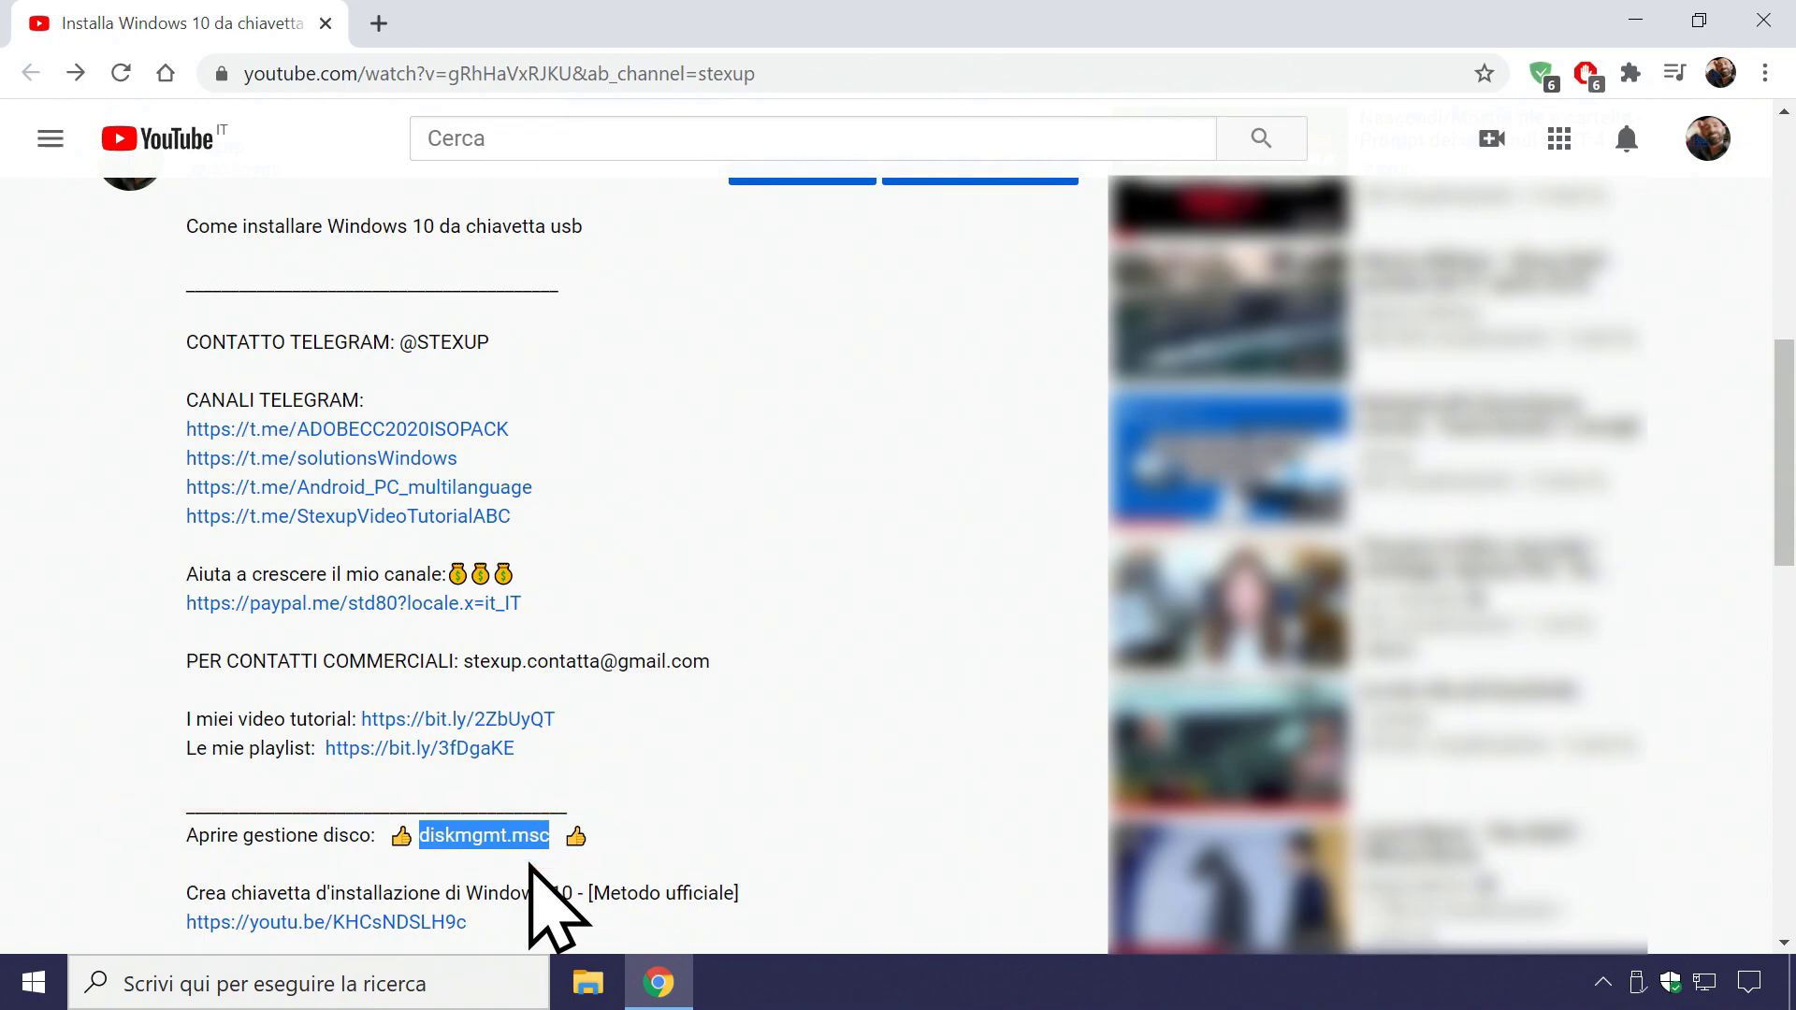
pyautogui.moveTo(419, 842); pyautogui.dragTo(556, 842)
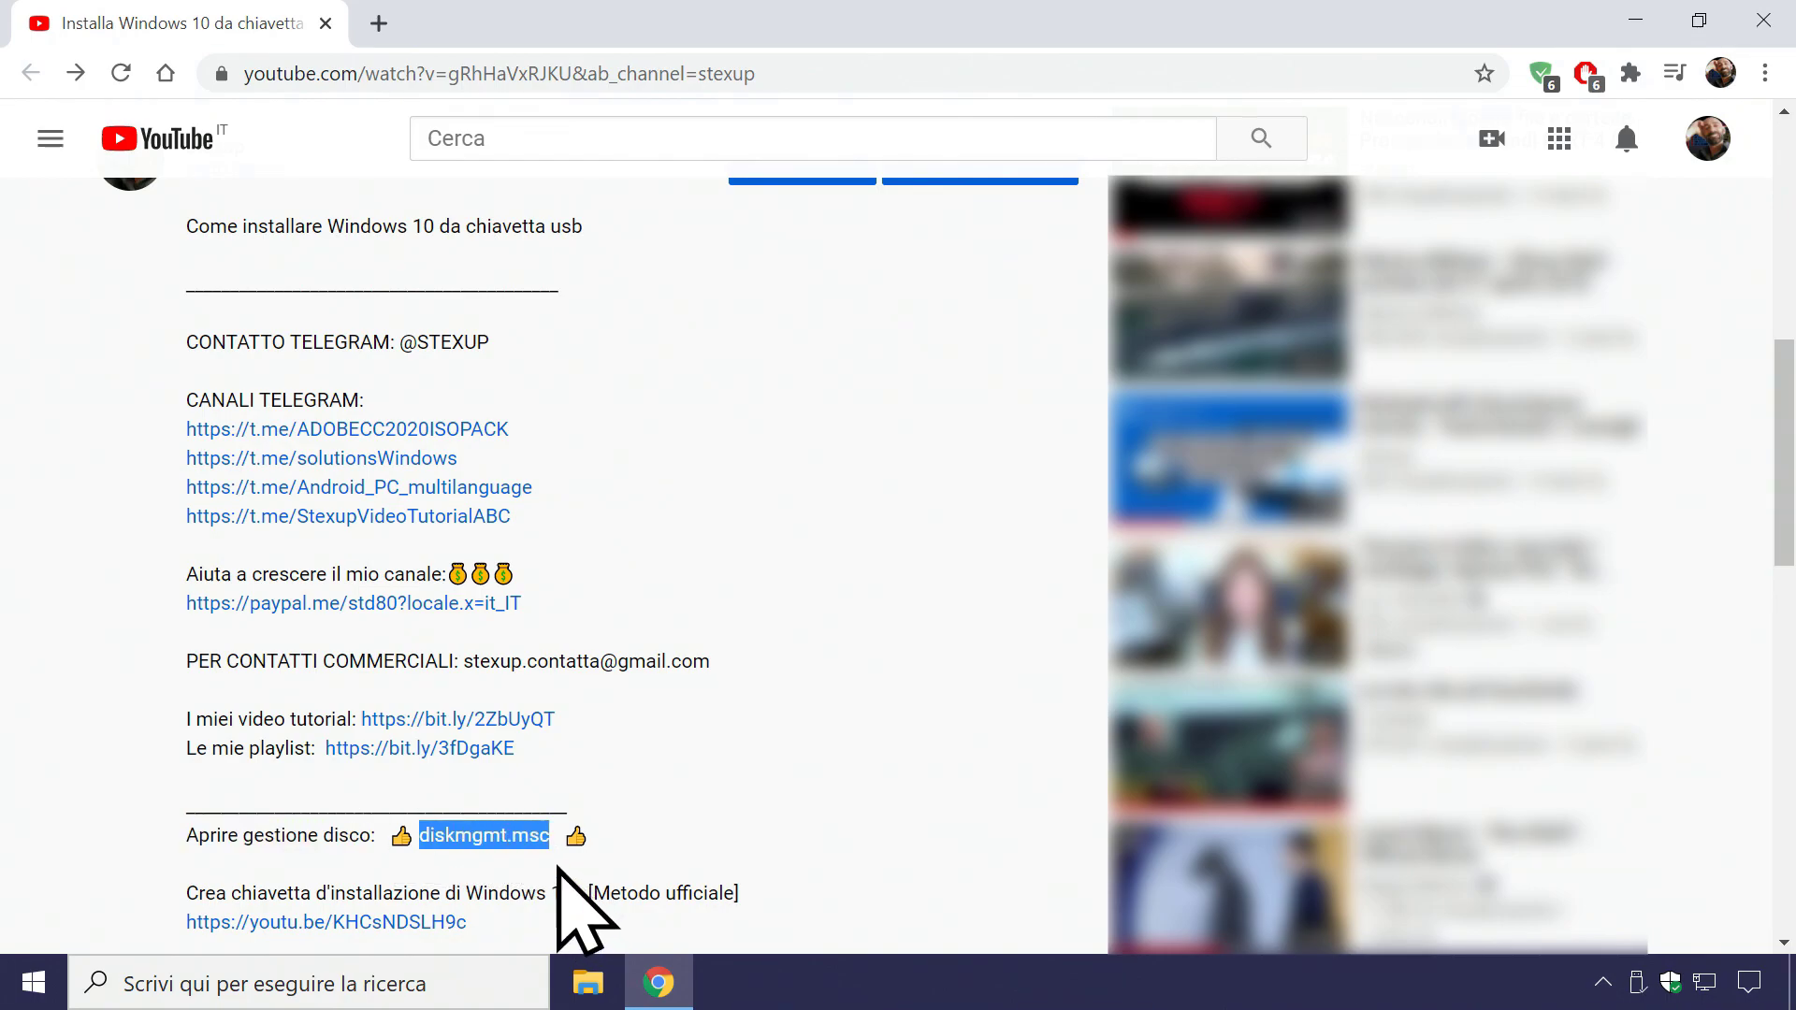
pyautogui.rightClick(466, 842)
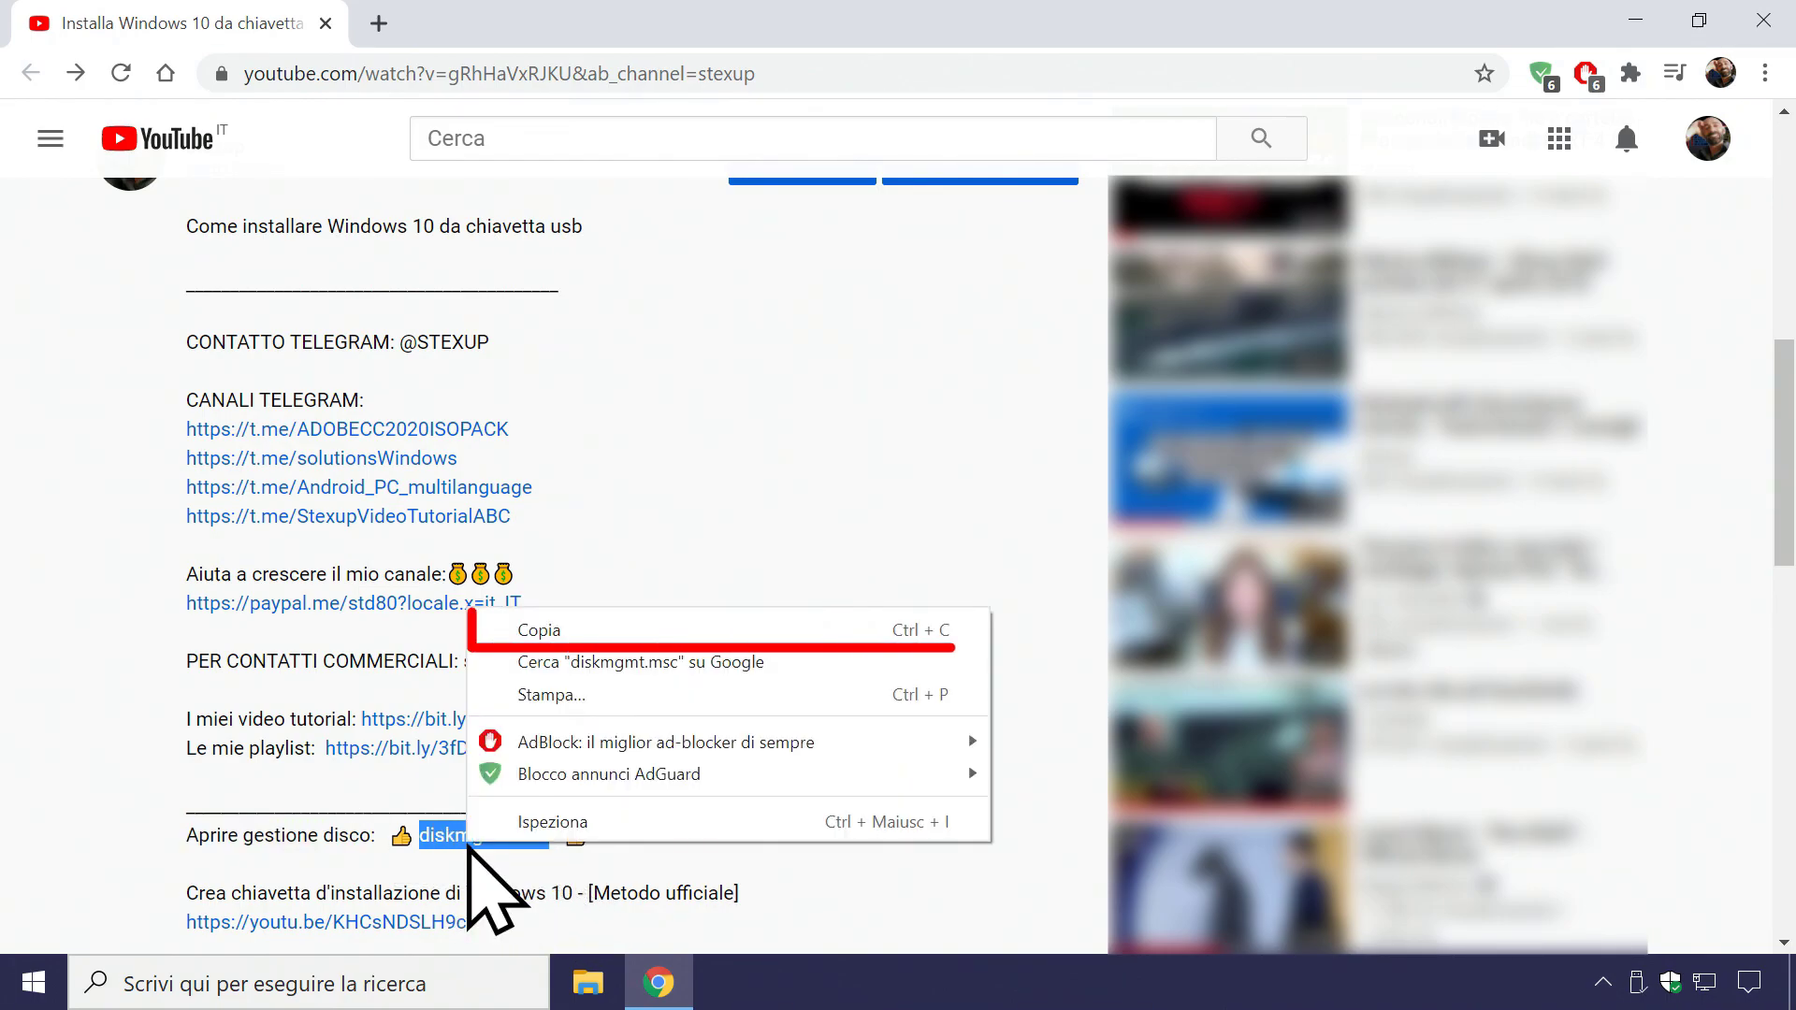
pyautogui.click(559, 636)
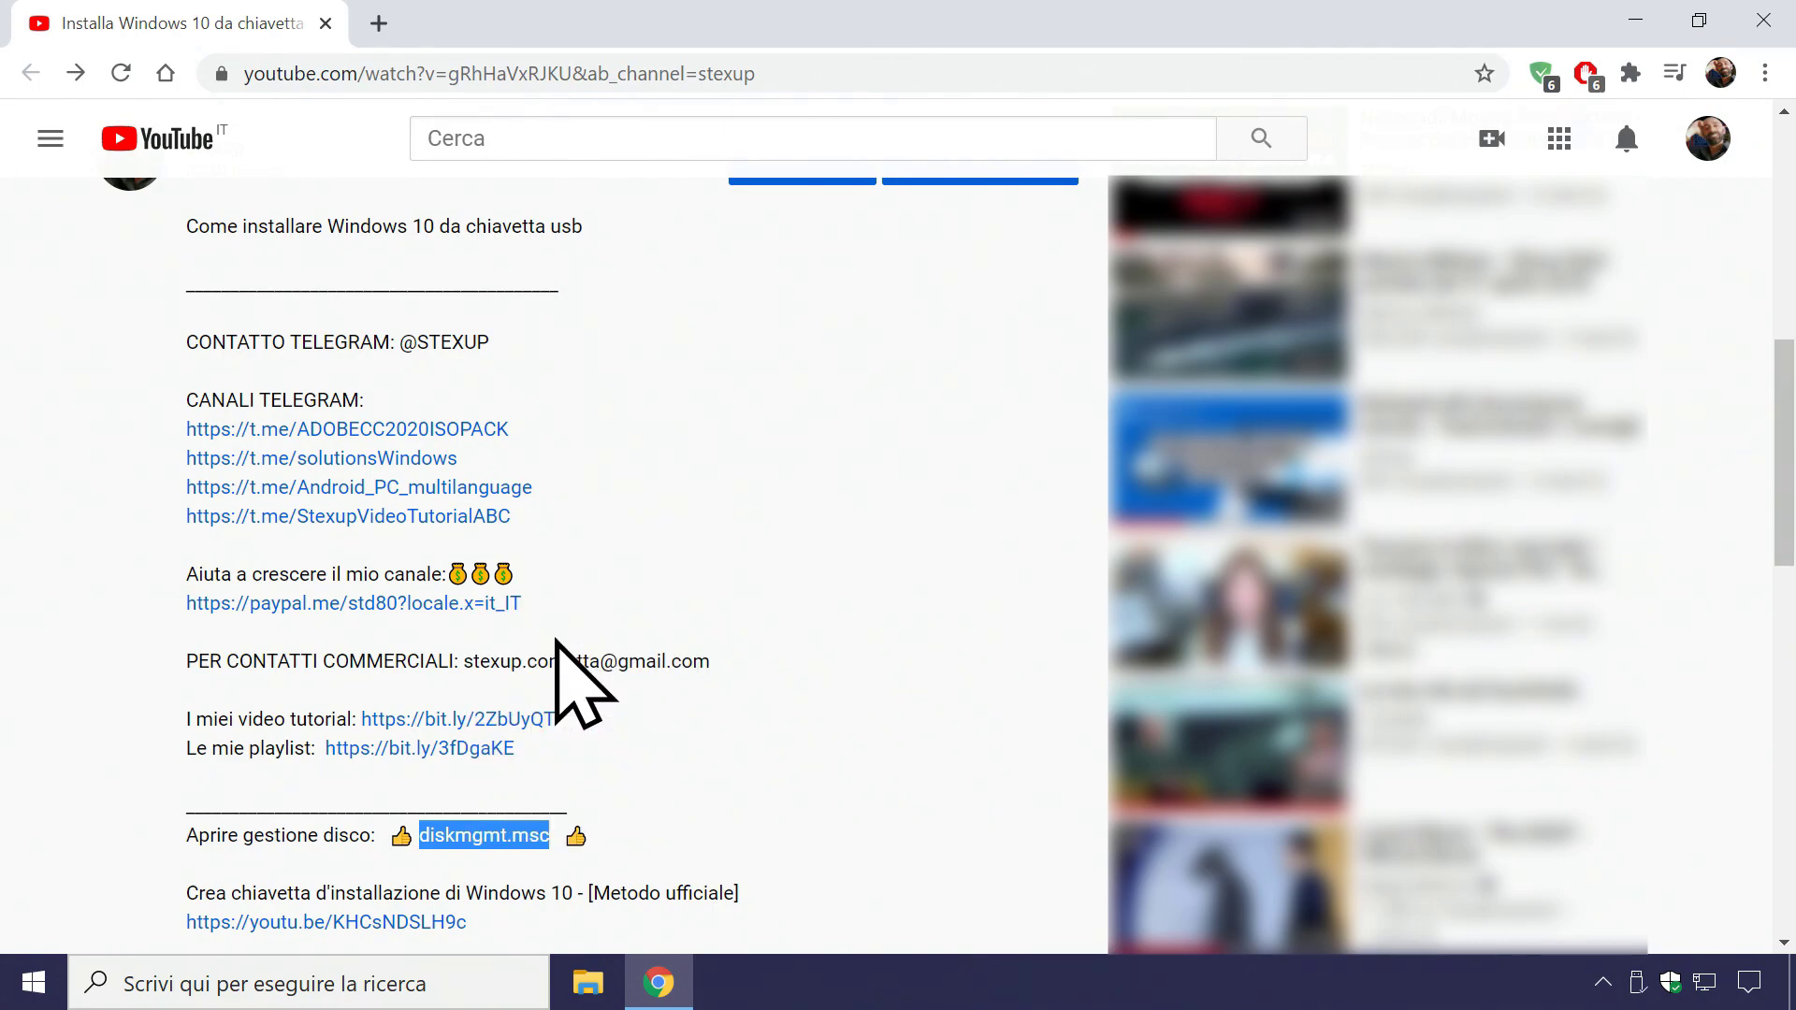
# Minimize the browser and start a new desktop shortcut with the copied diskmgmt.msc as its target path
pyautogui.click(1642, 19)
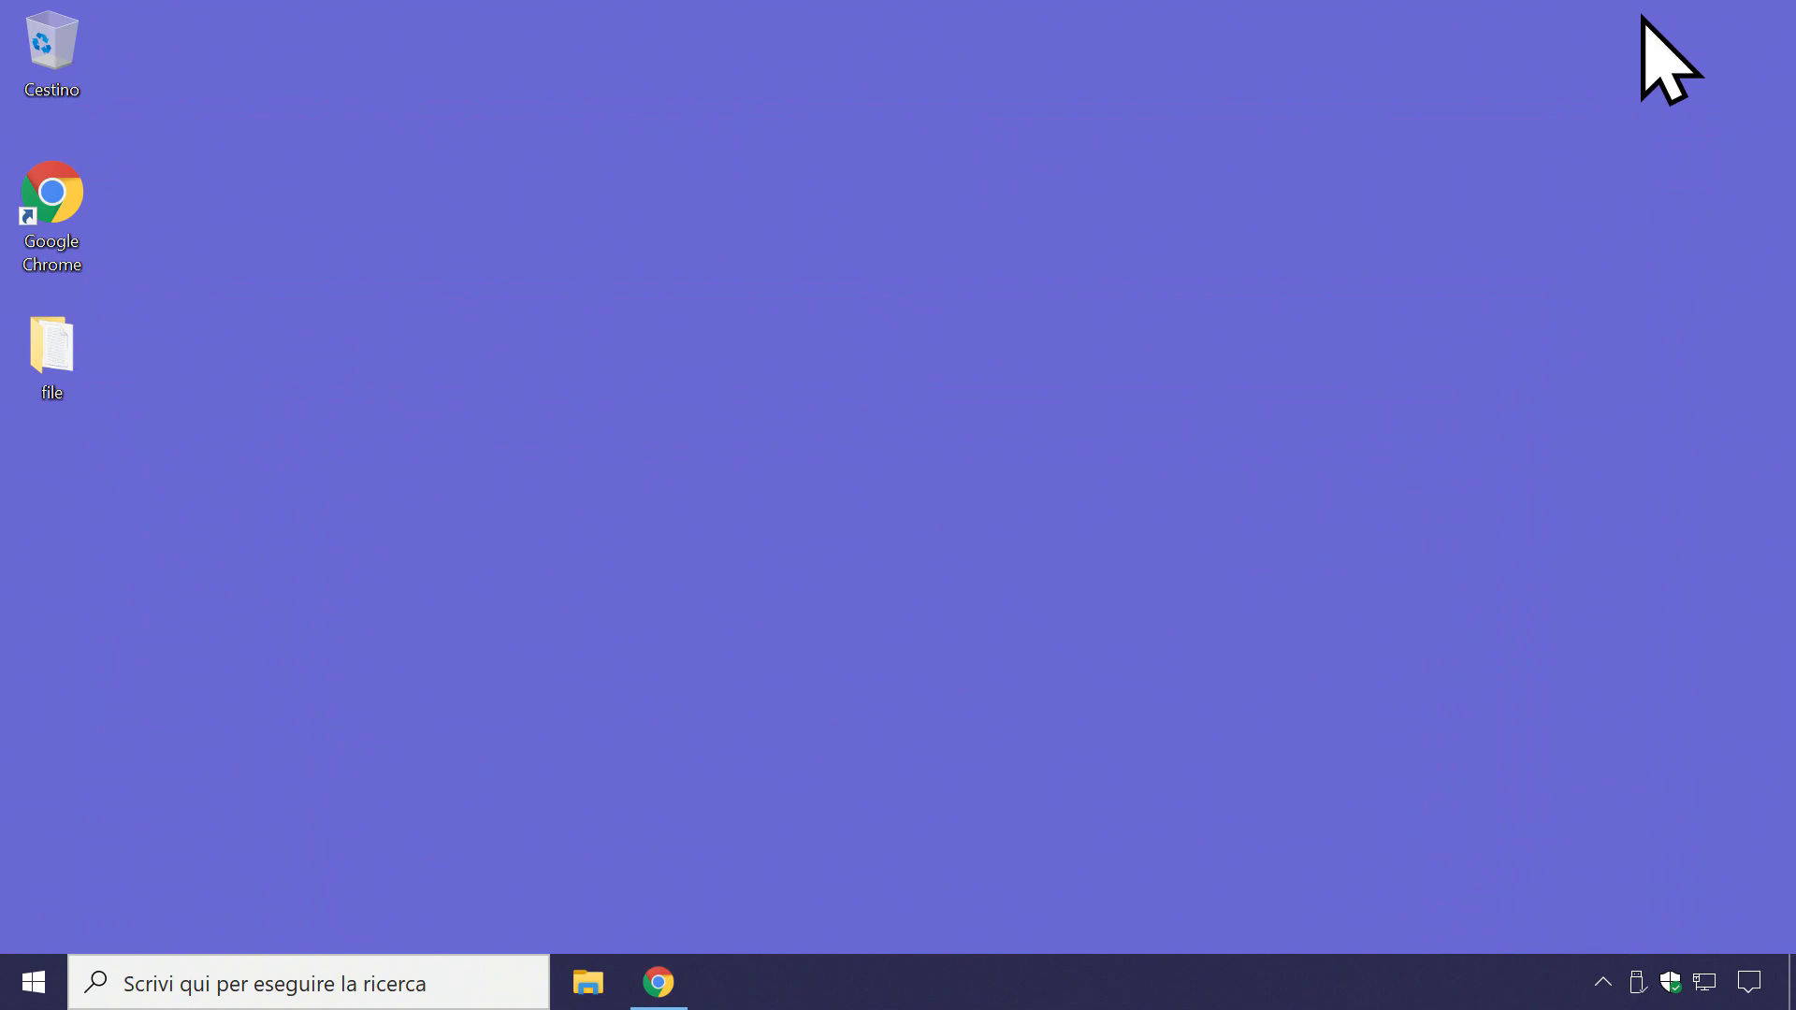
pyautogui.rightClick(455, 600)
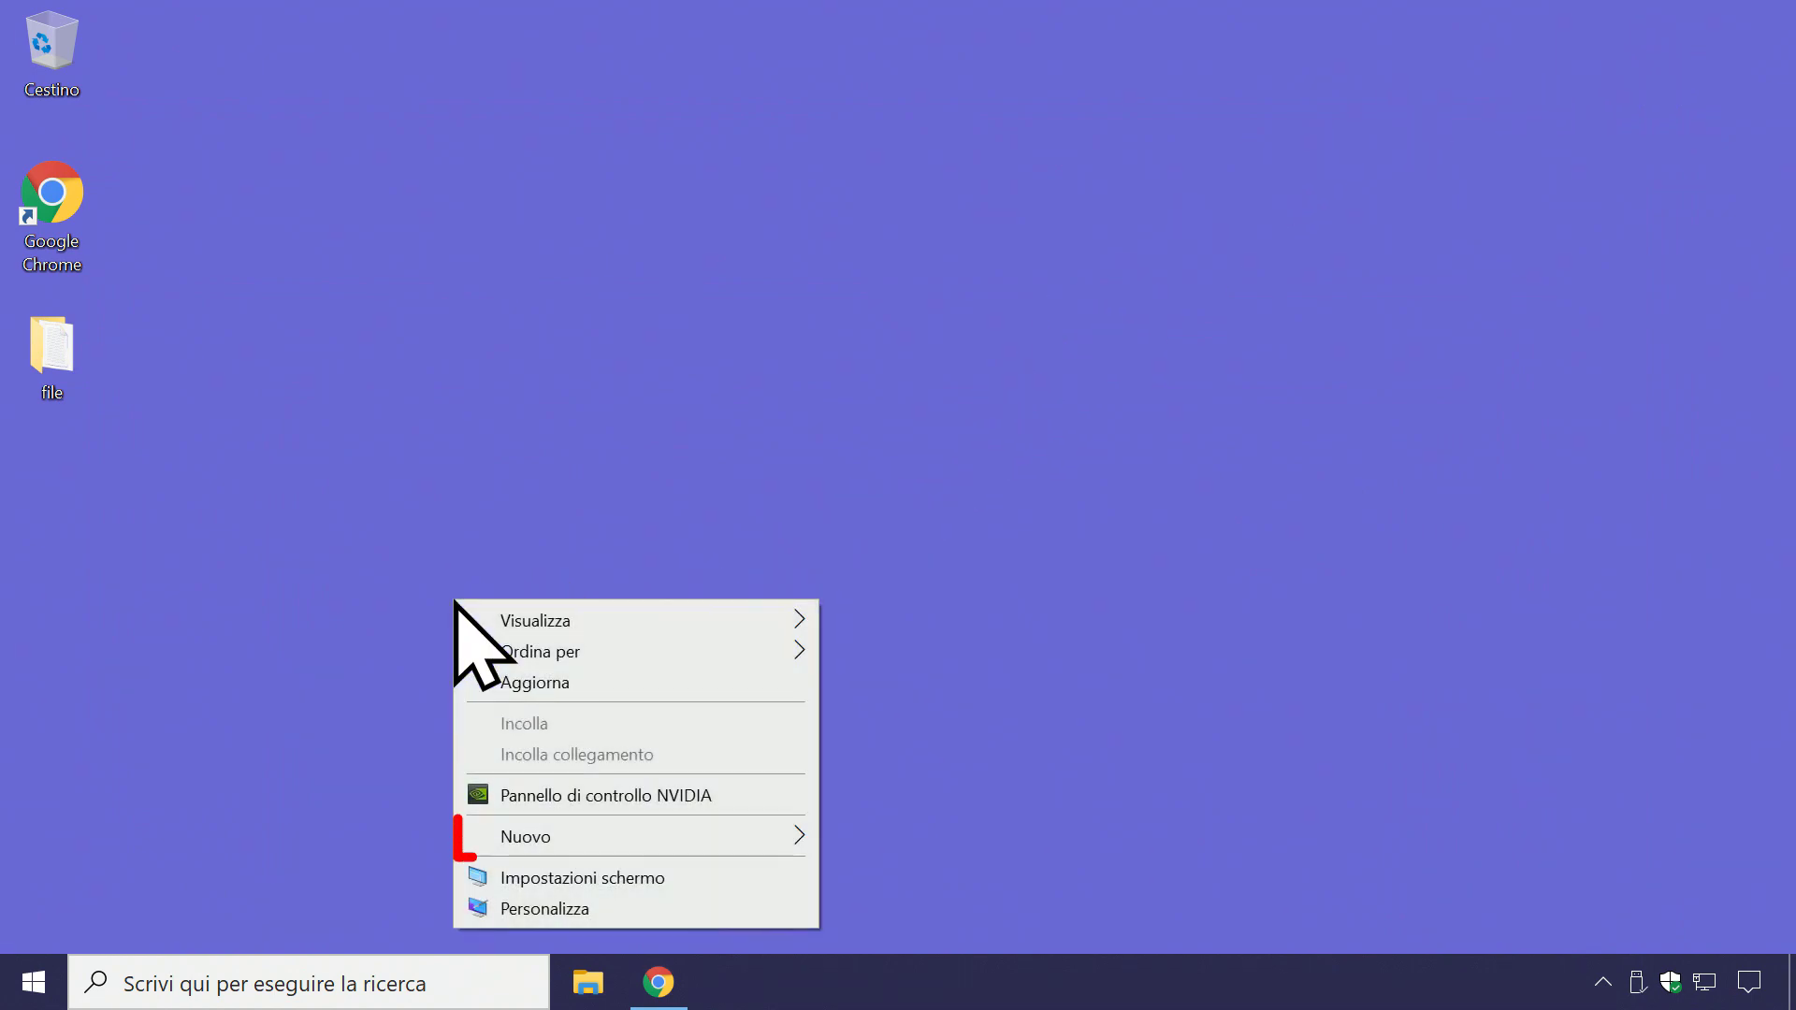
pyautogui.moveTo(581, 835)
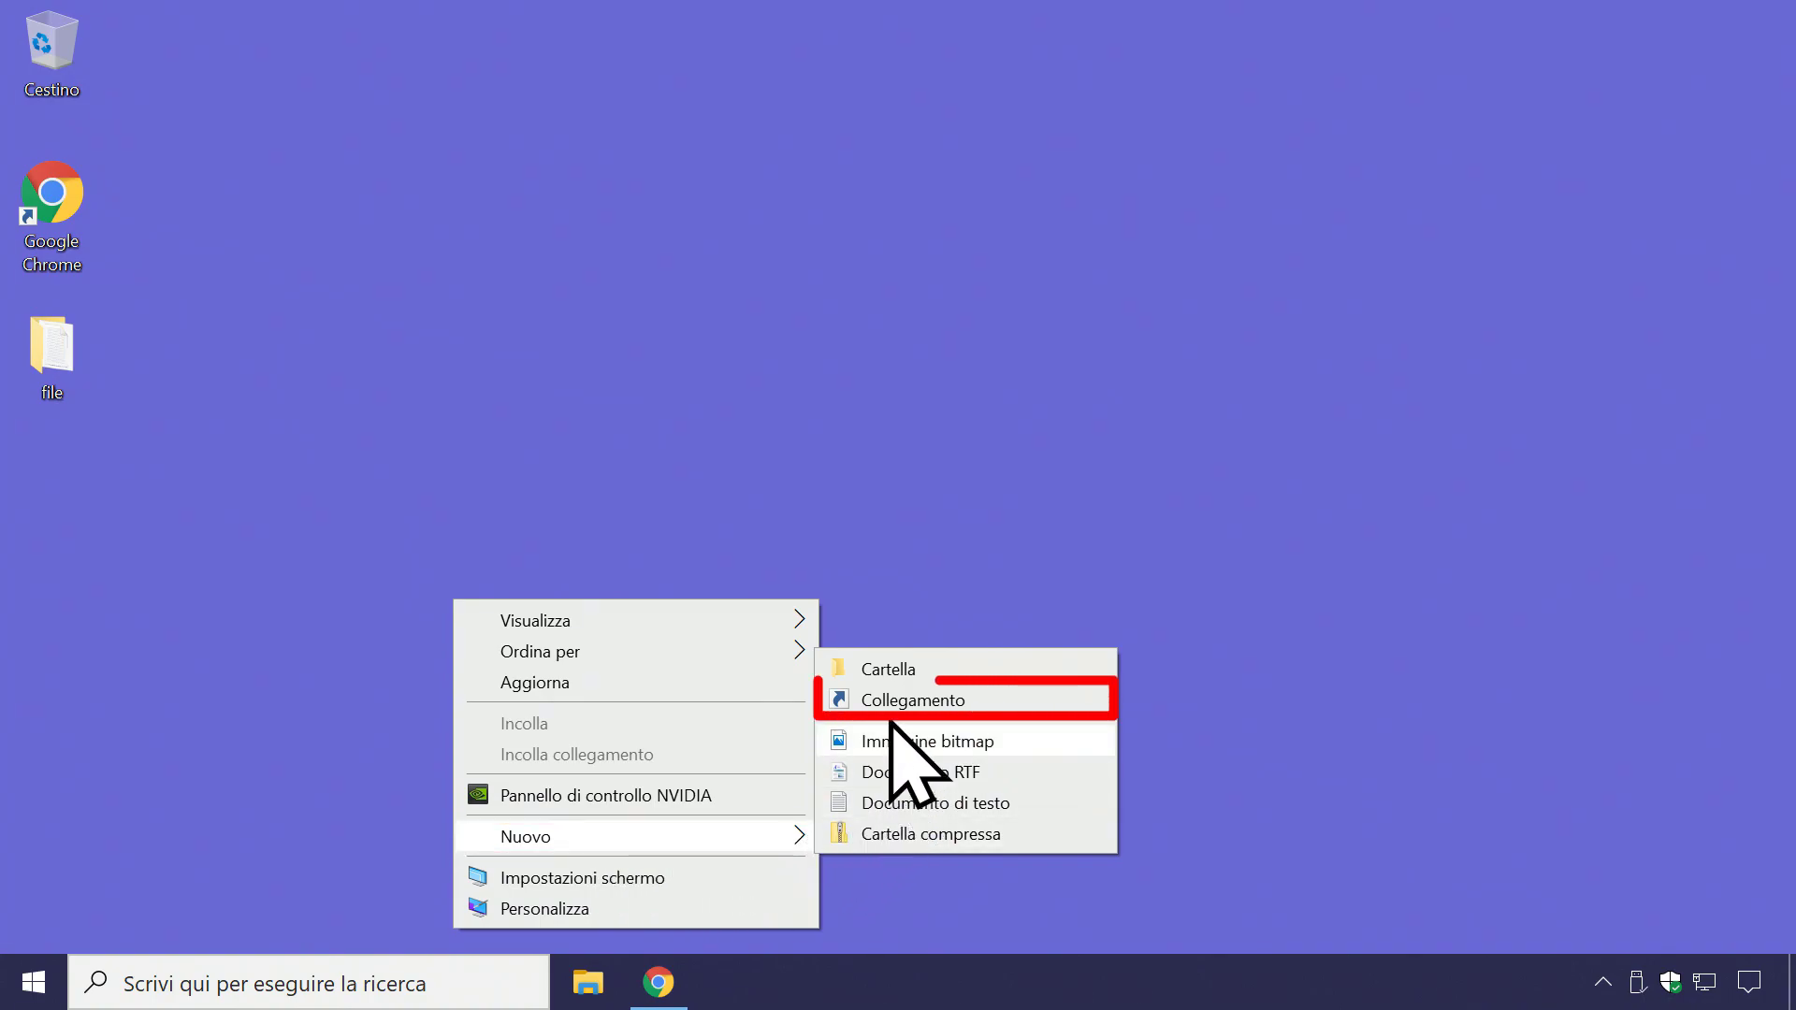
pyautogui.click(972, 704)
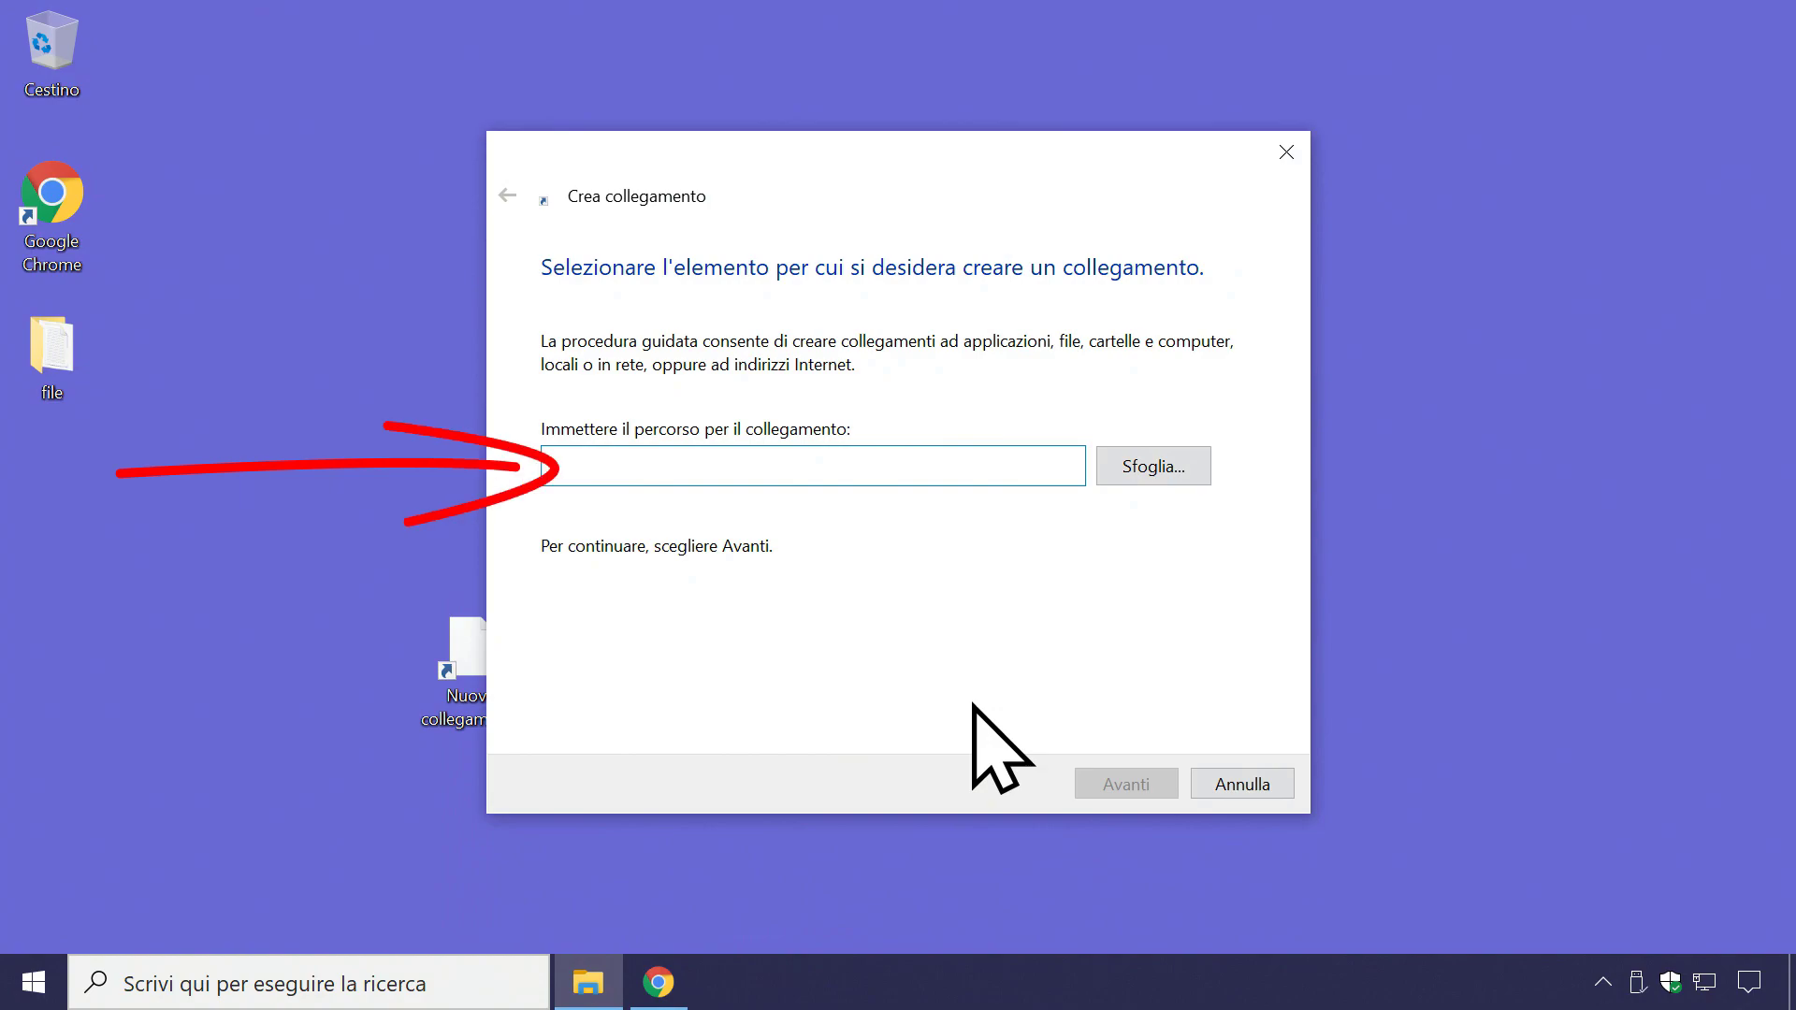
pyautogui.rightClick(673, 475)
pyautogui.click(734, 578)
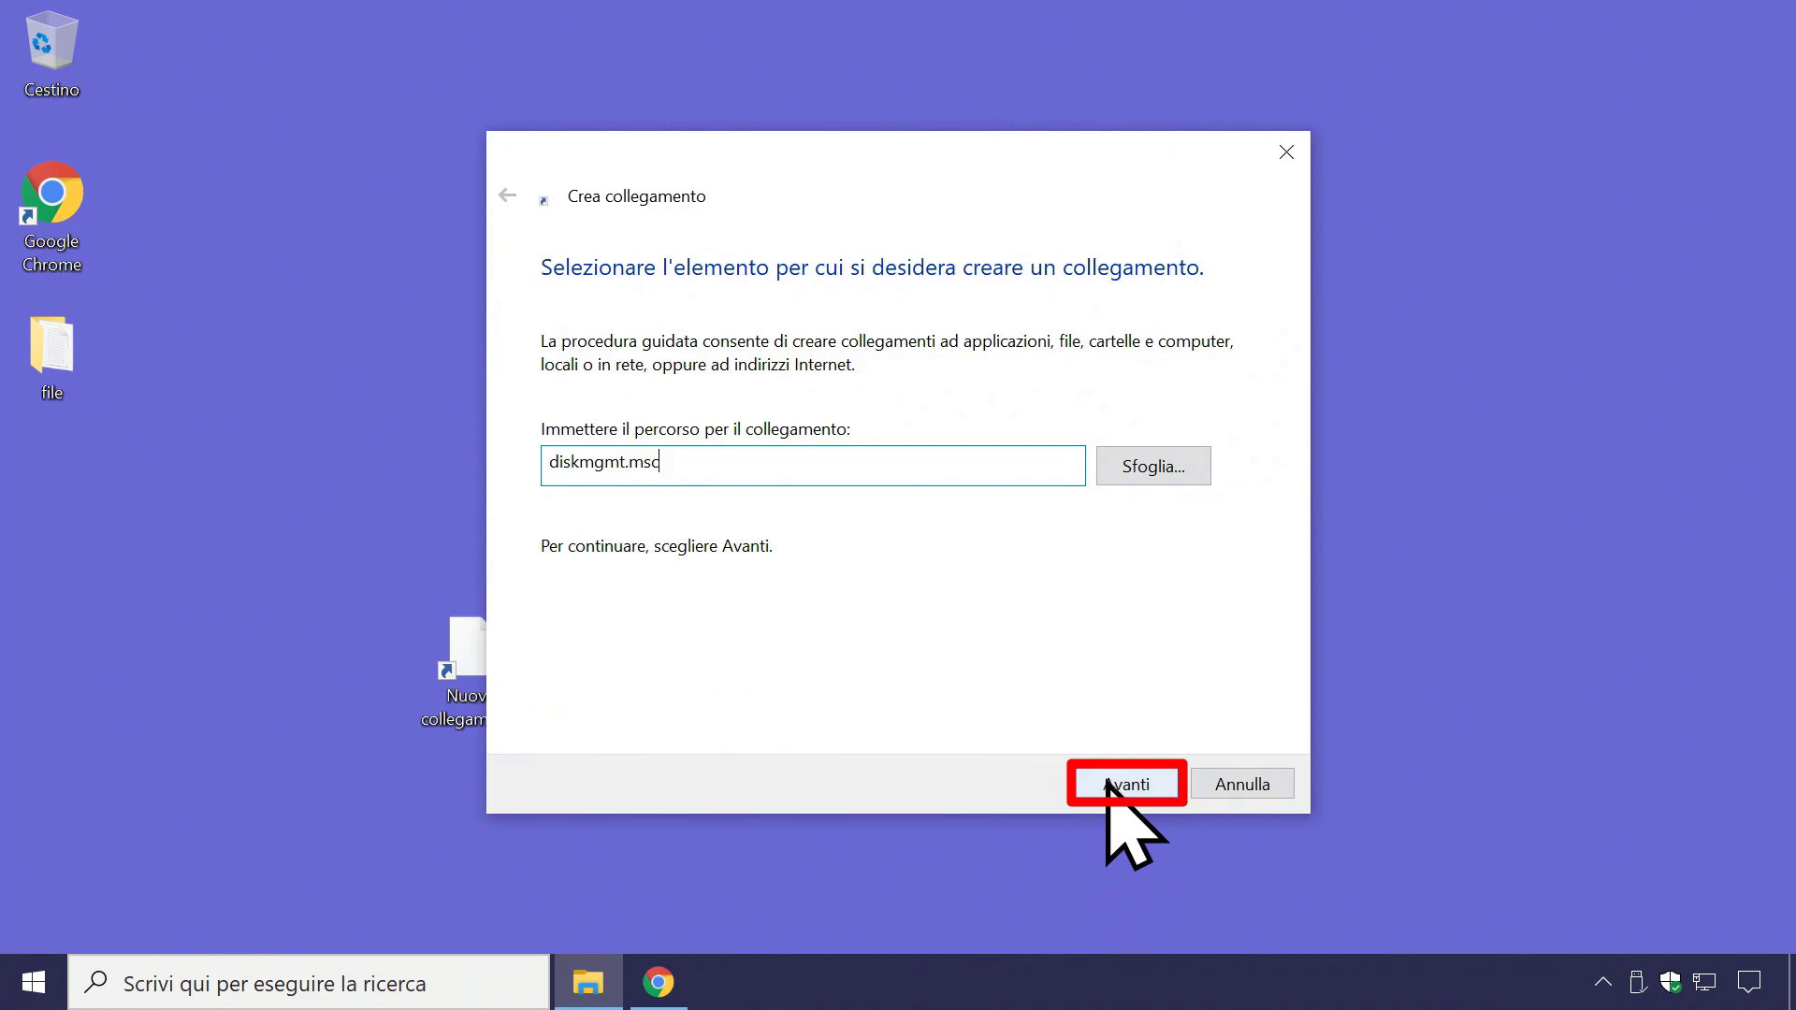
pyautogui.click(1110, 786)
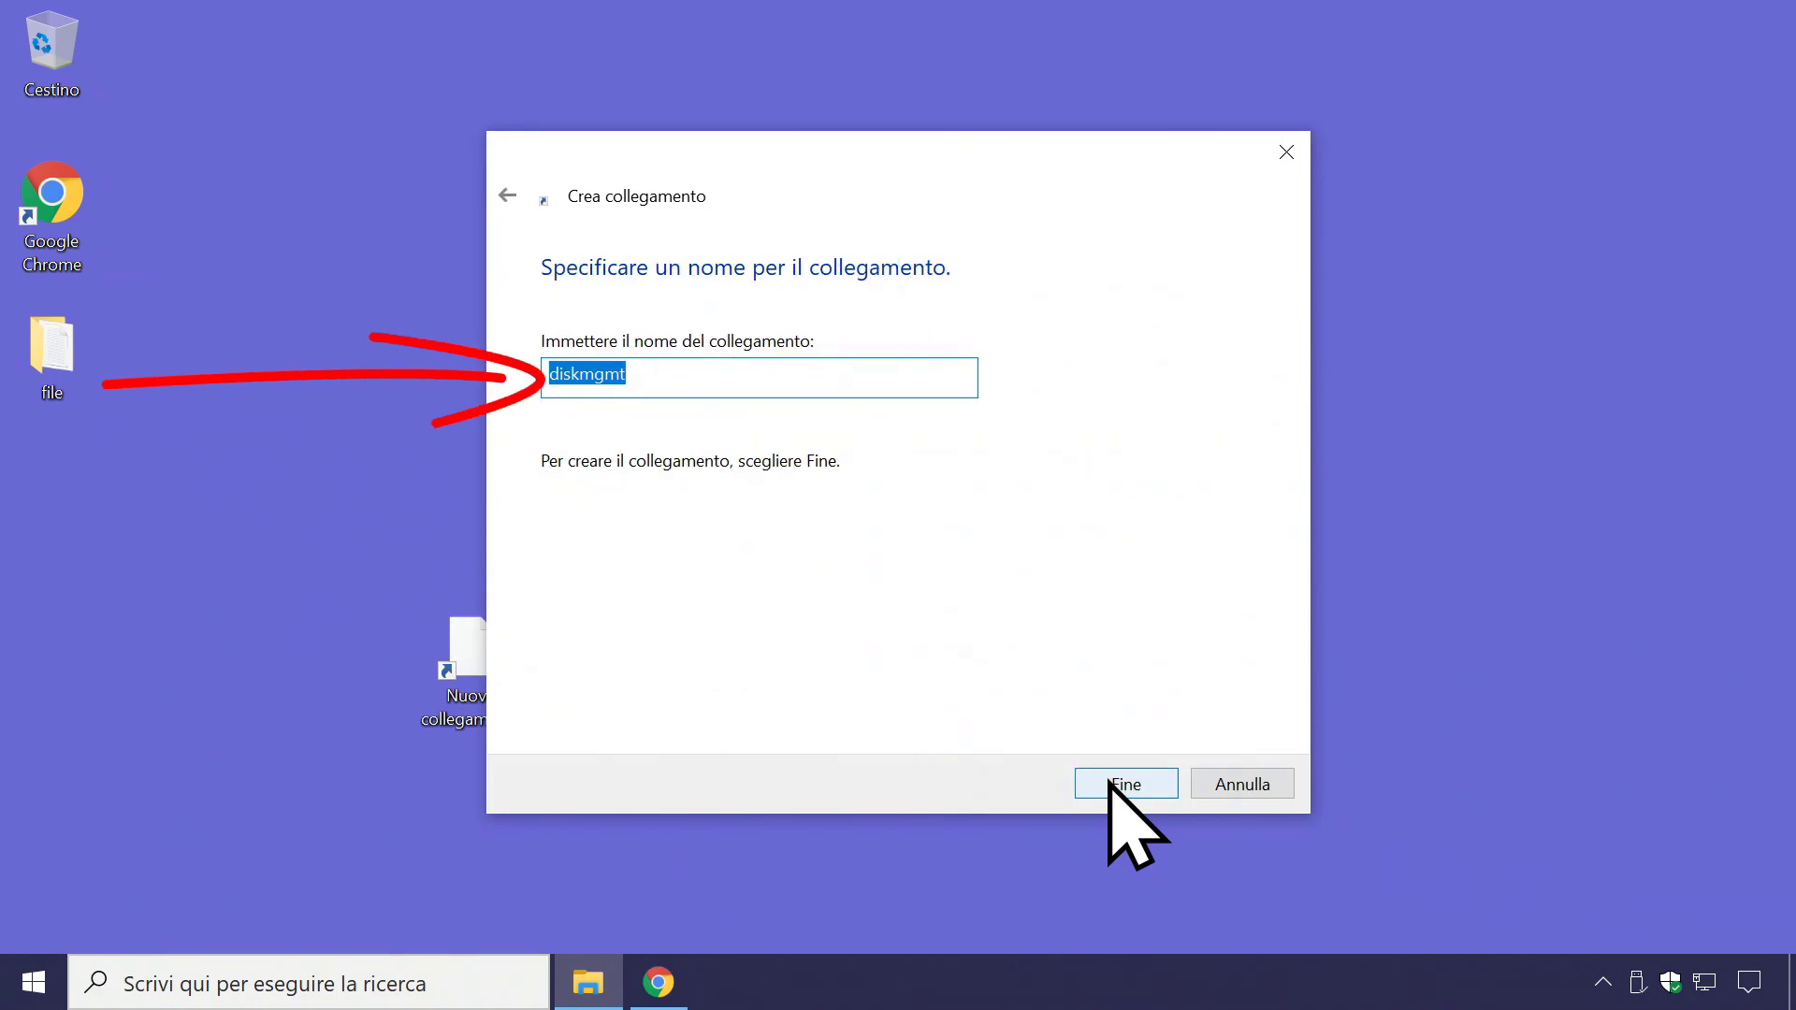
# Name the shortcut "Gestione disco" and finish creating it
pyautogui.write('Ges')
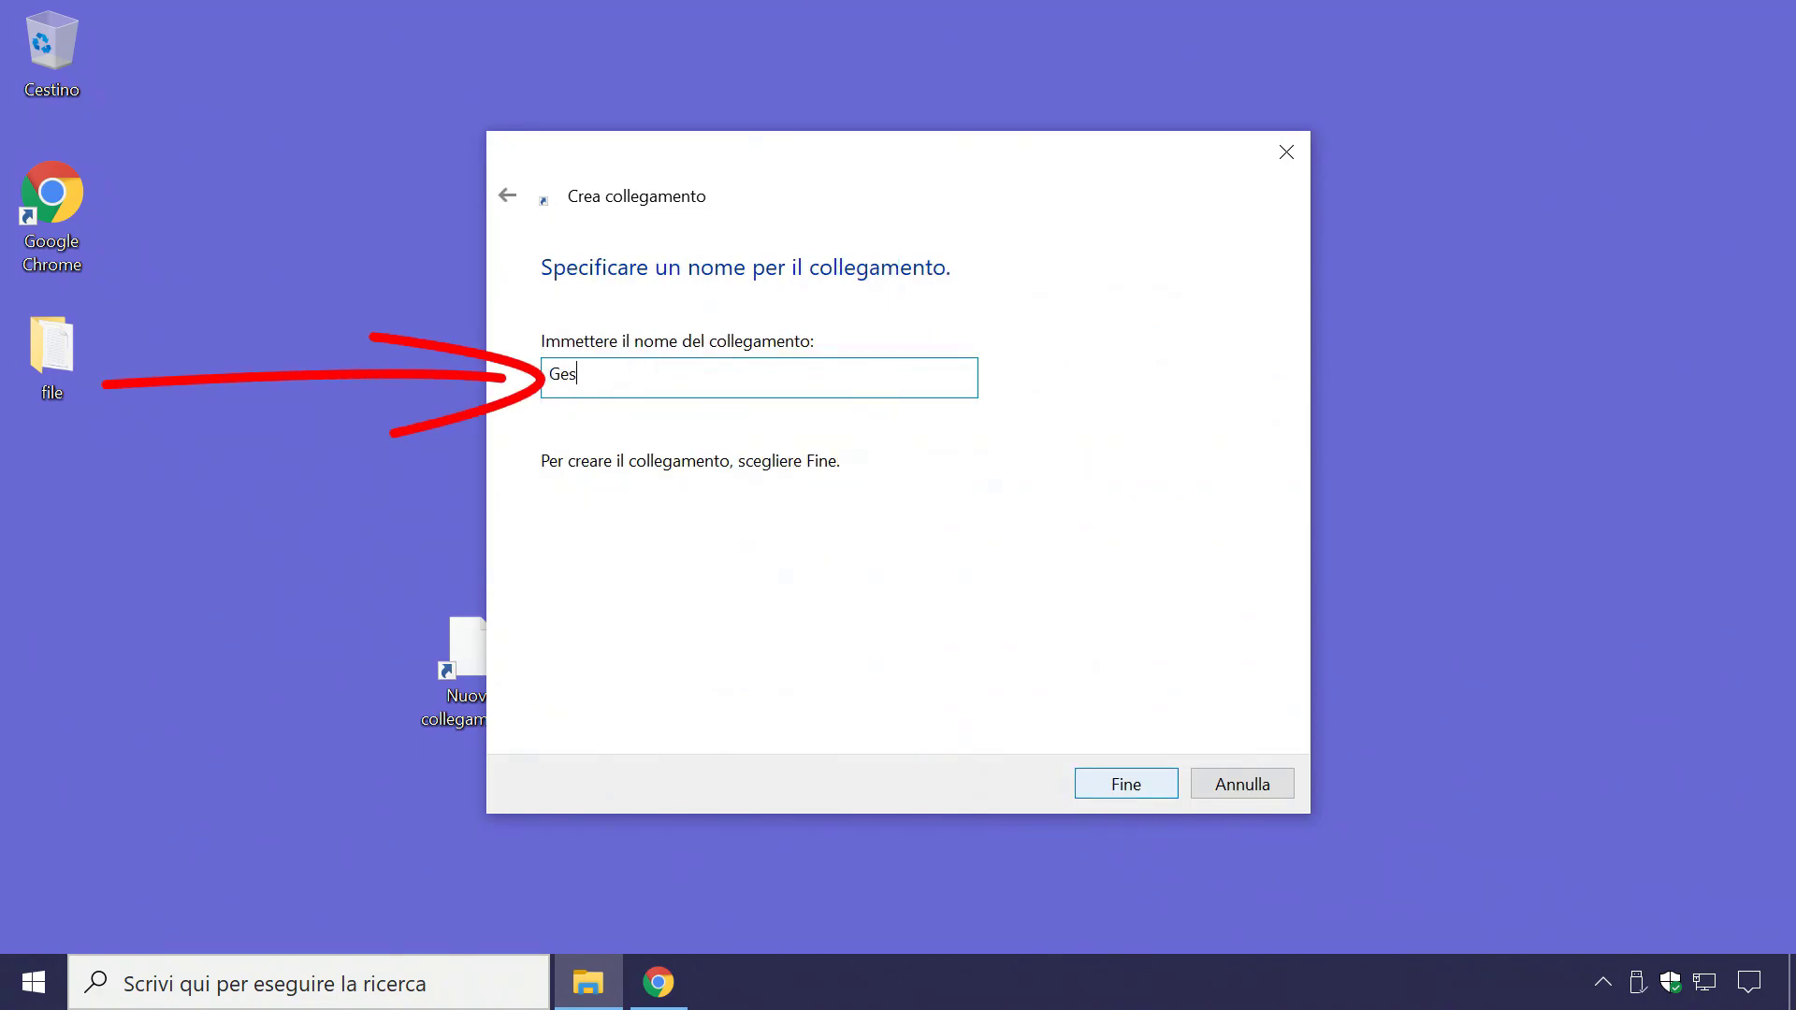
pyautogui.write('tione disco')
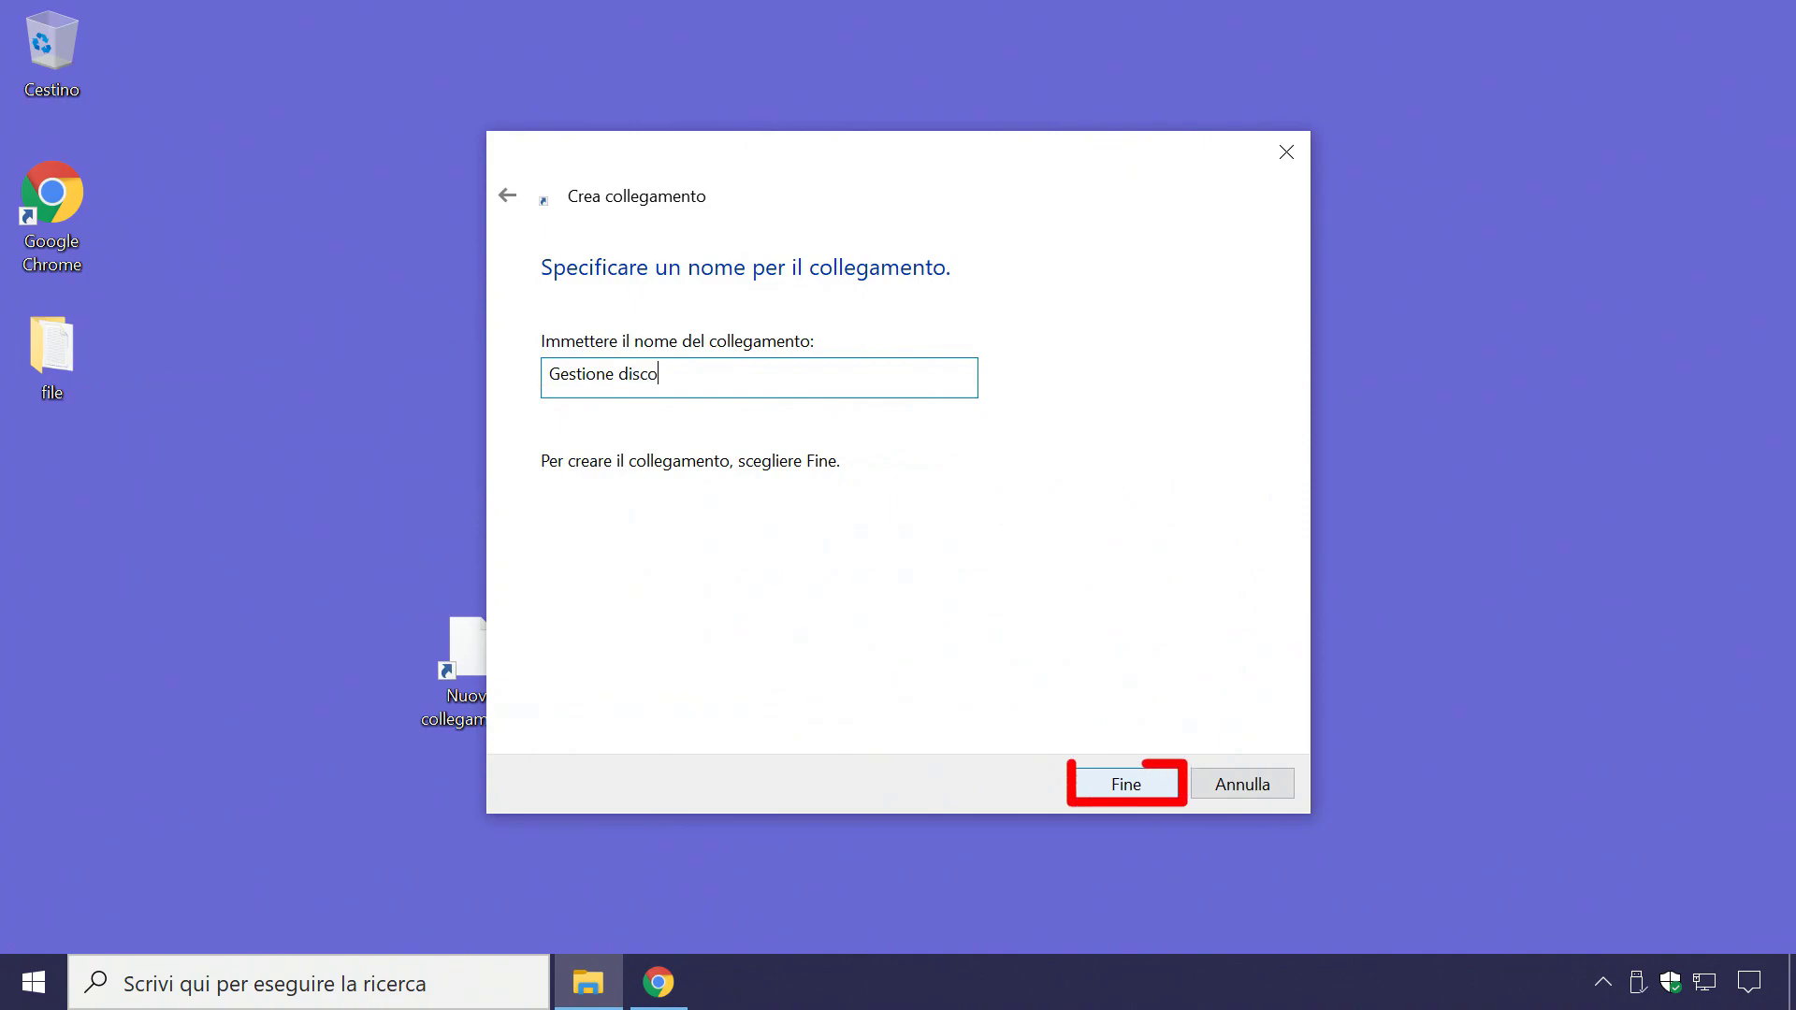
pyautogui.click(1126, 785)
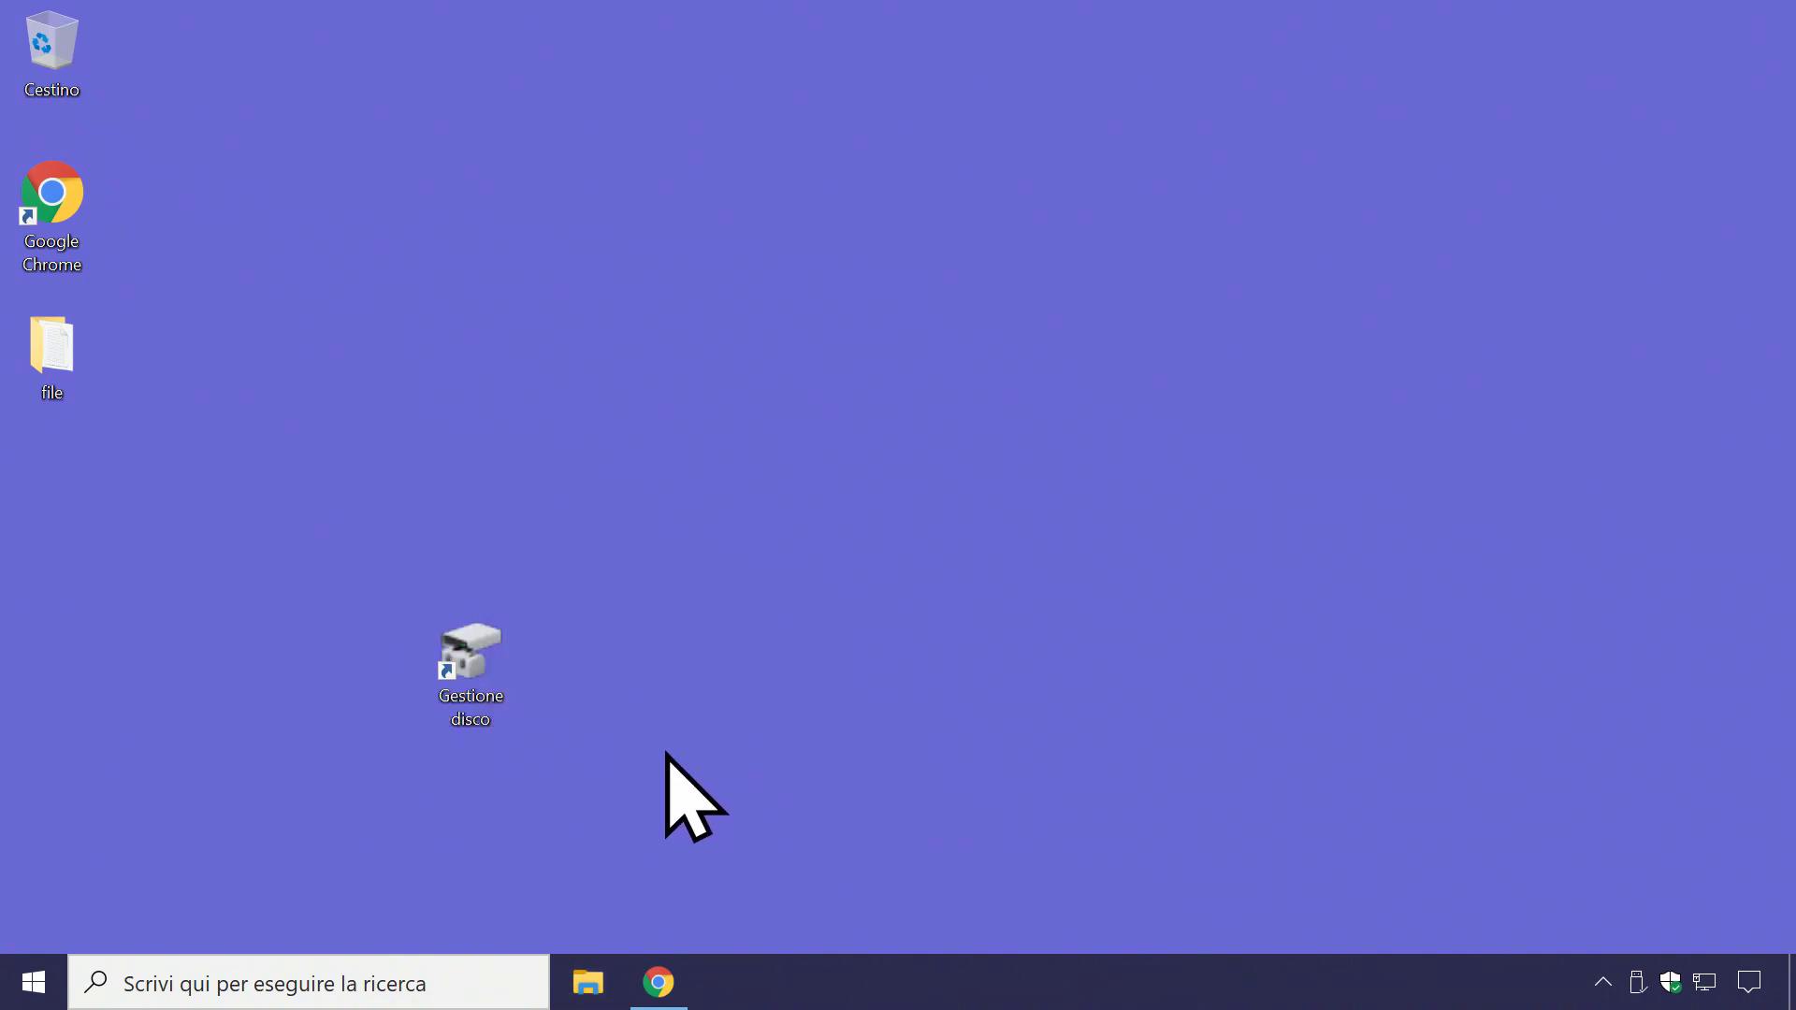
# Launch Gestione disco from its desktop shortcut, examine the disks and the (C:) partition in the maximized window, and close it
pyautogui.doubleClick(503, 720)
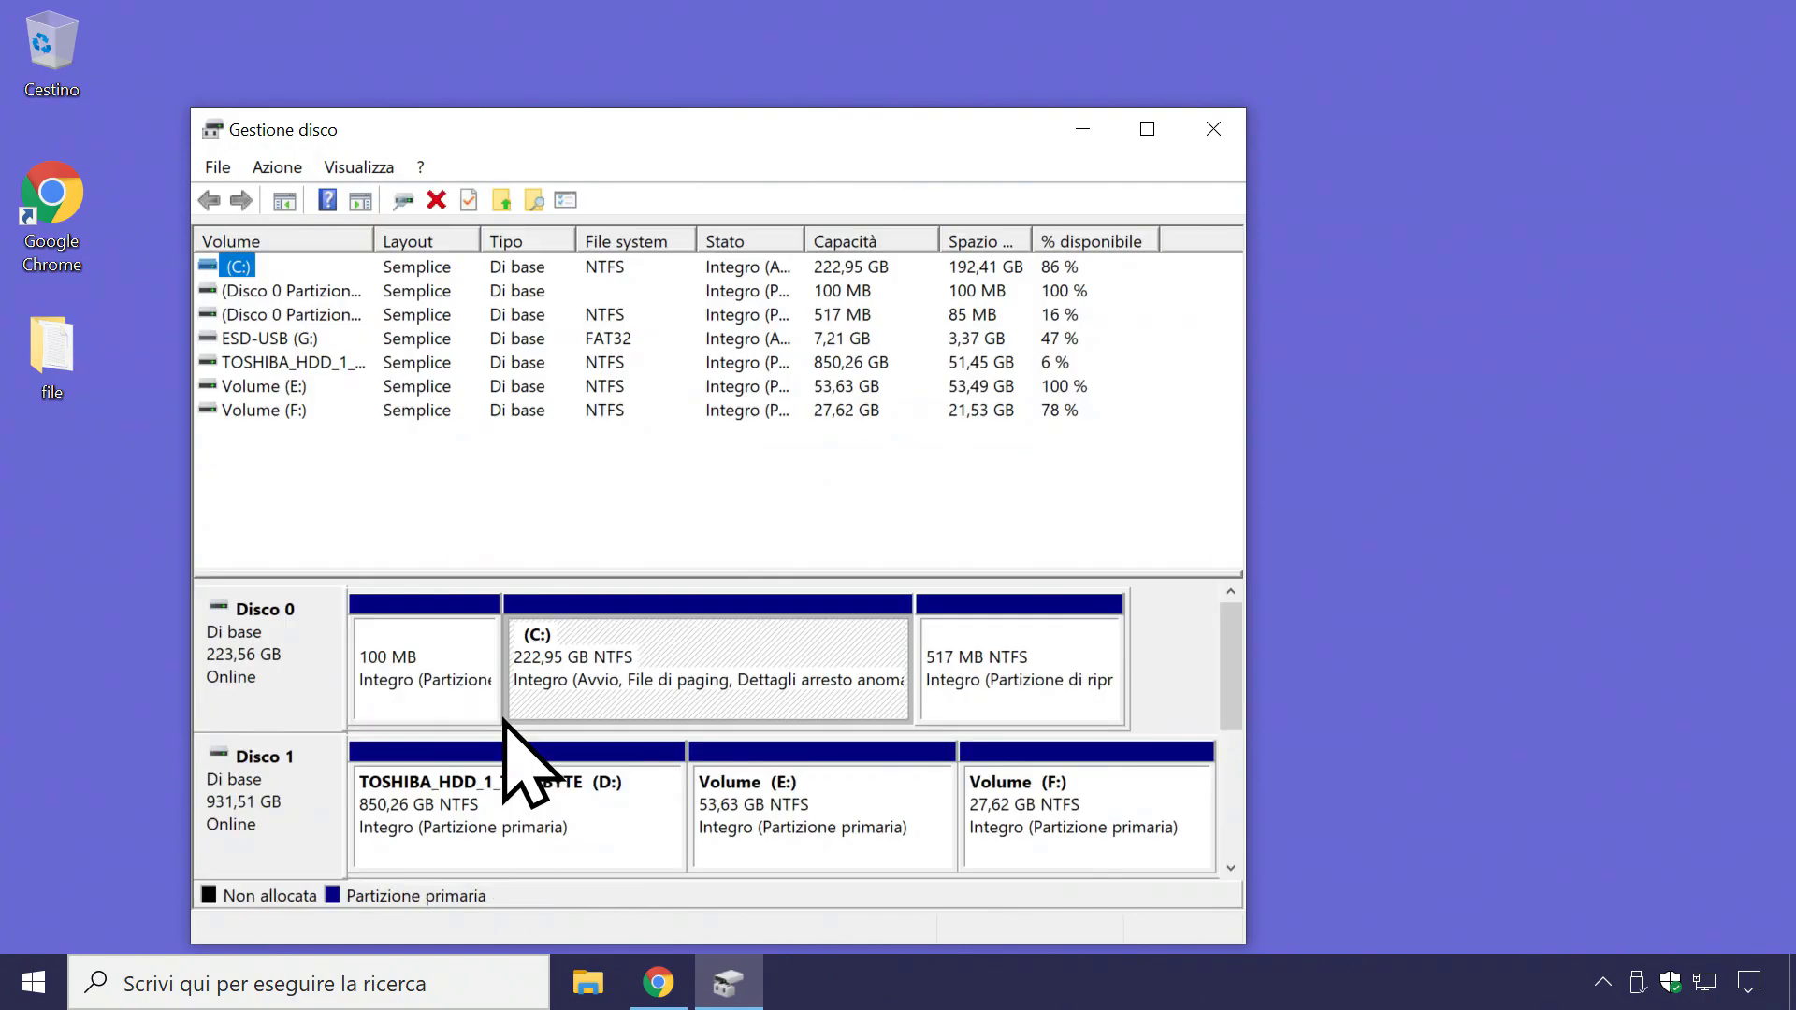
pyautogui.click(1145, 130)
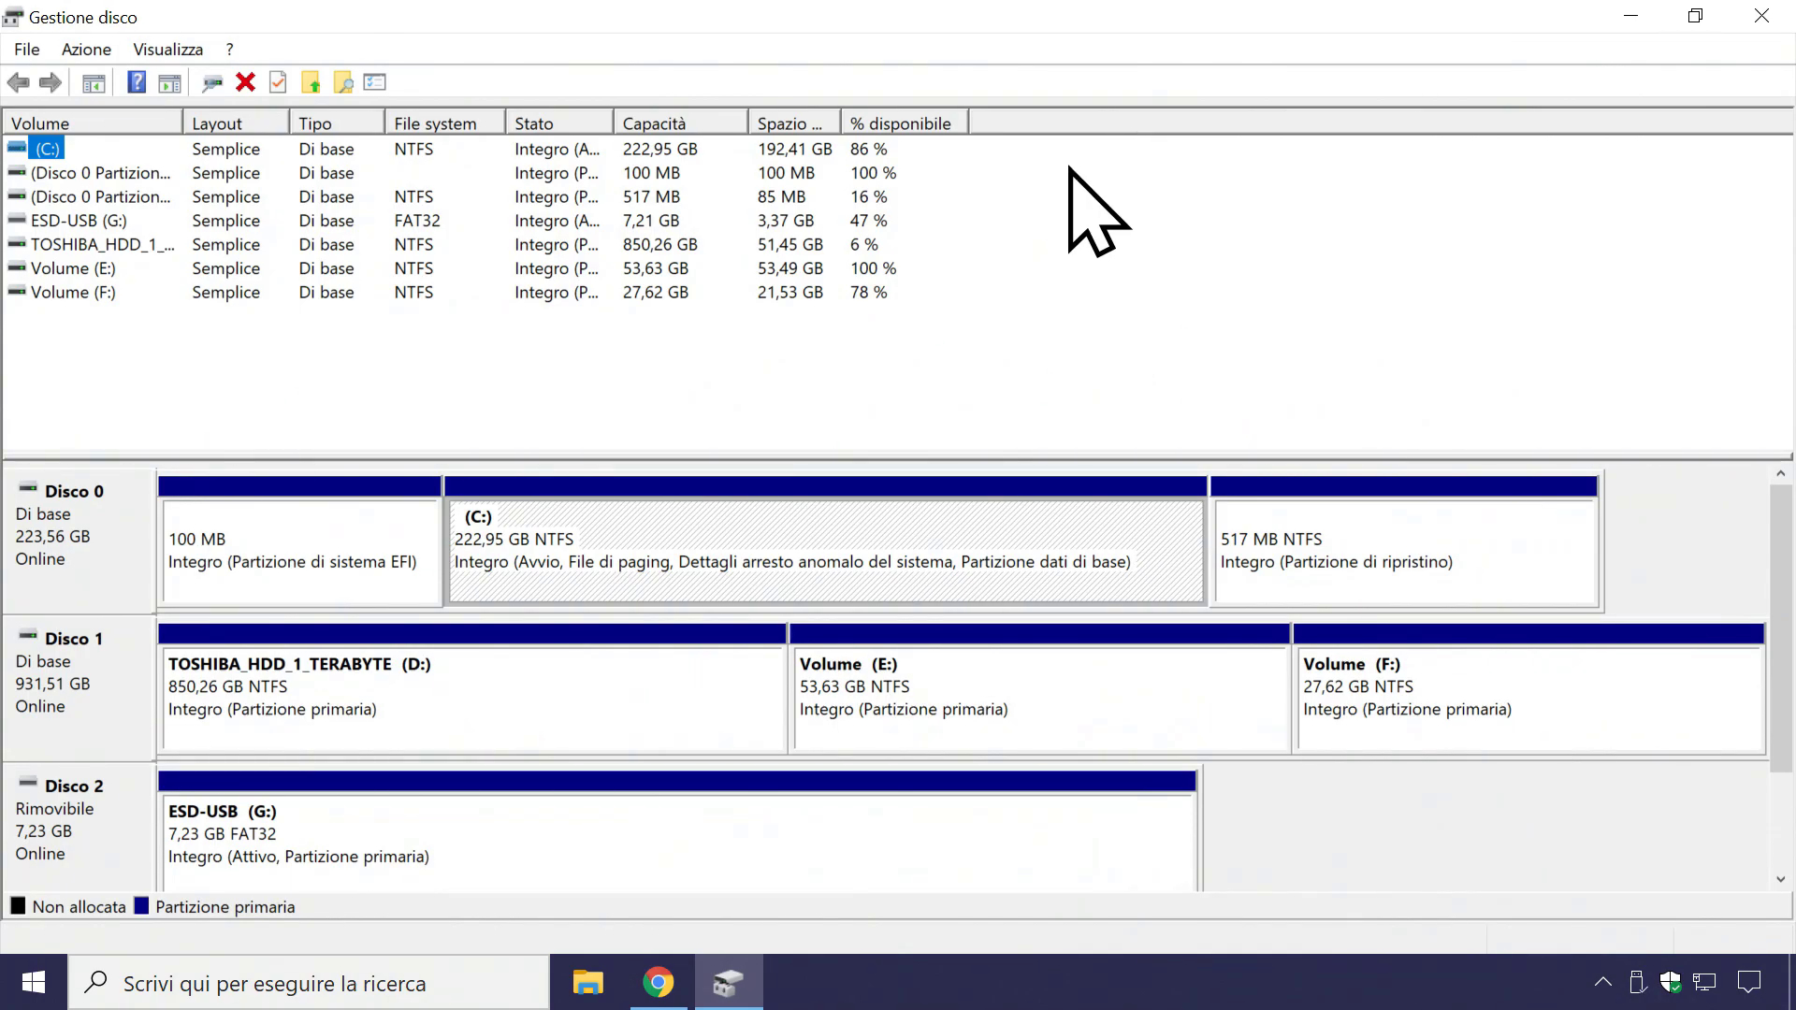
pyautogui.click(554, 550)
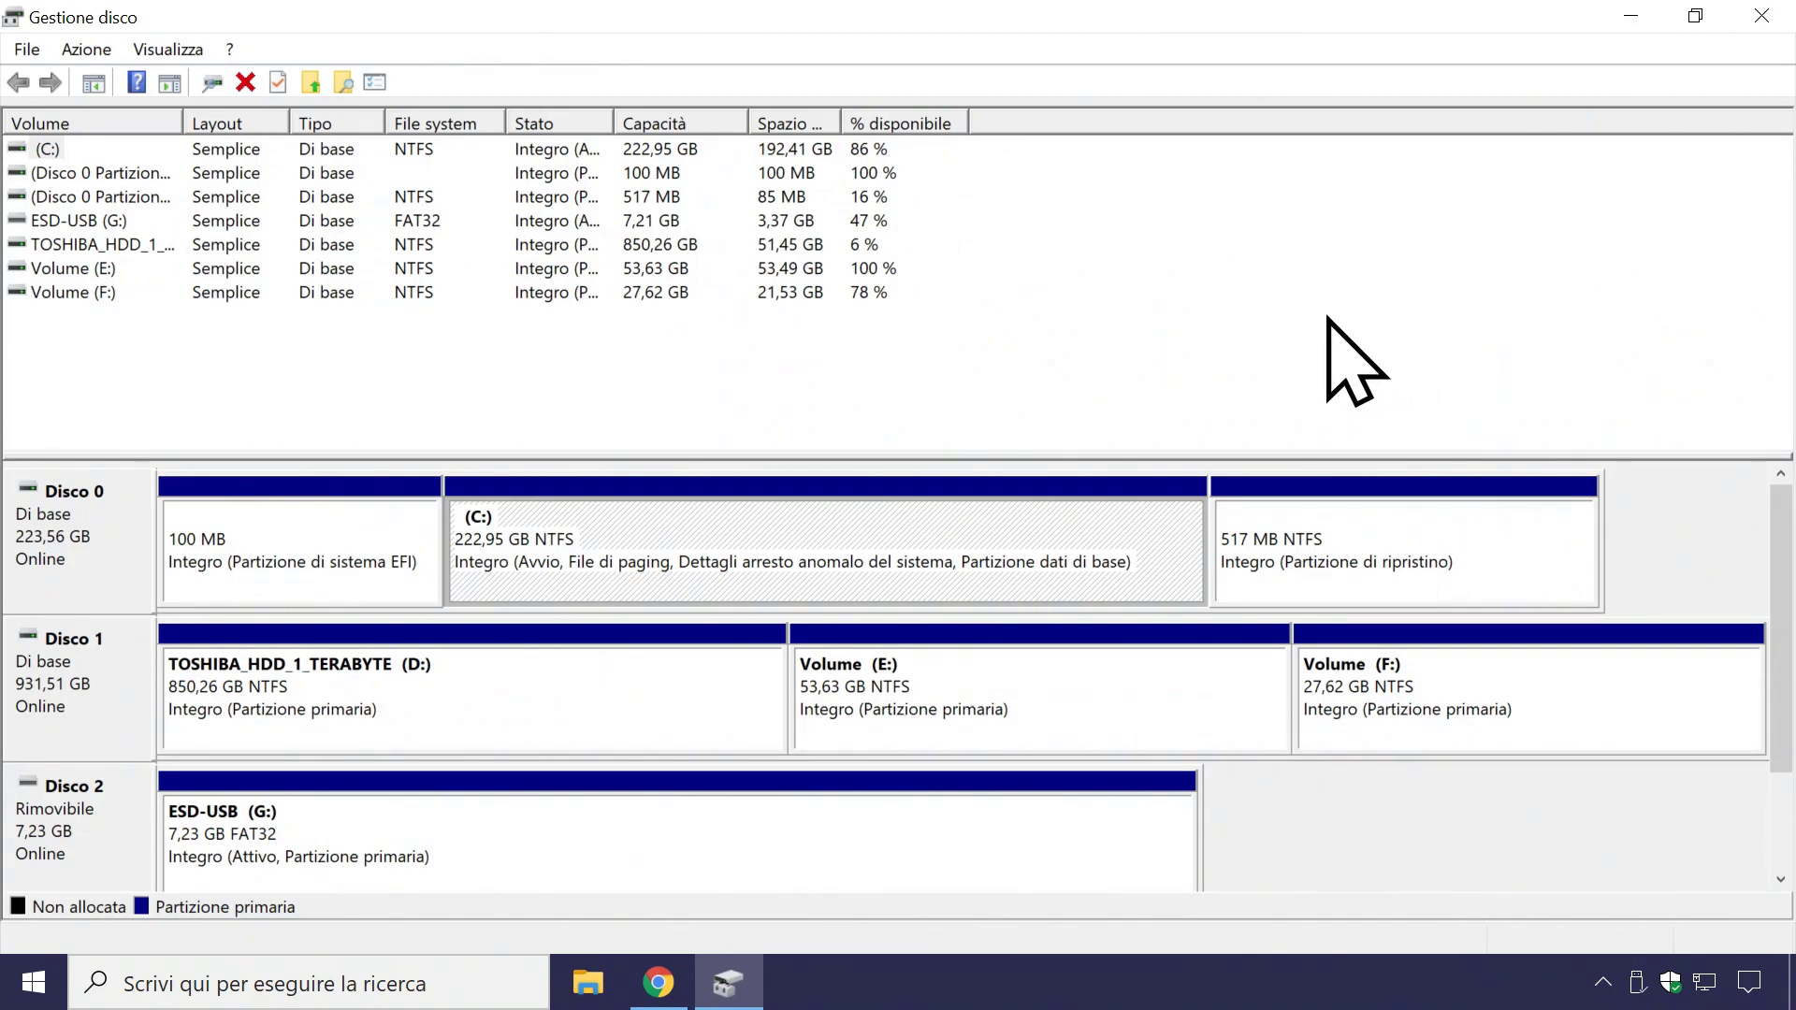
pyautogui.click(1751, 27)
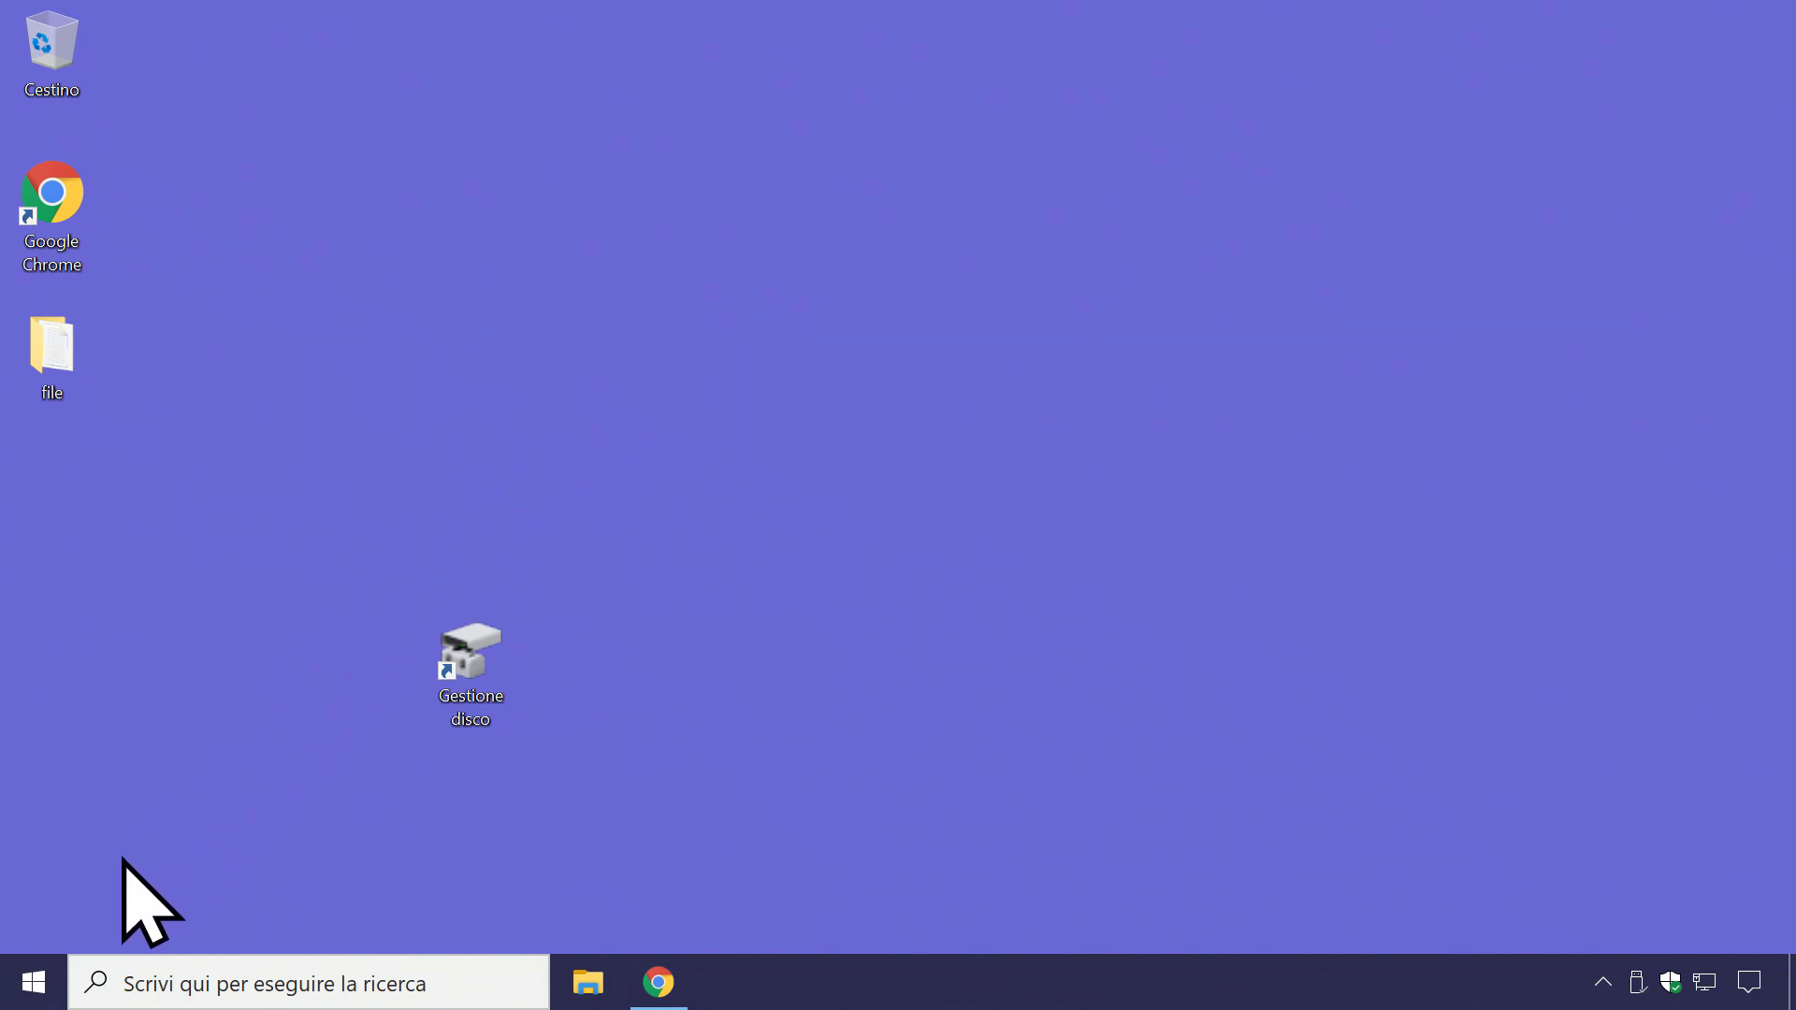
# Shut down the computer from Windows
pyautogui.click(42, 968)
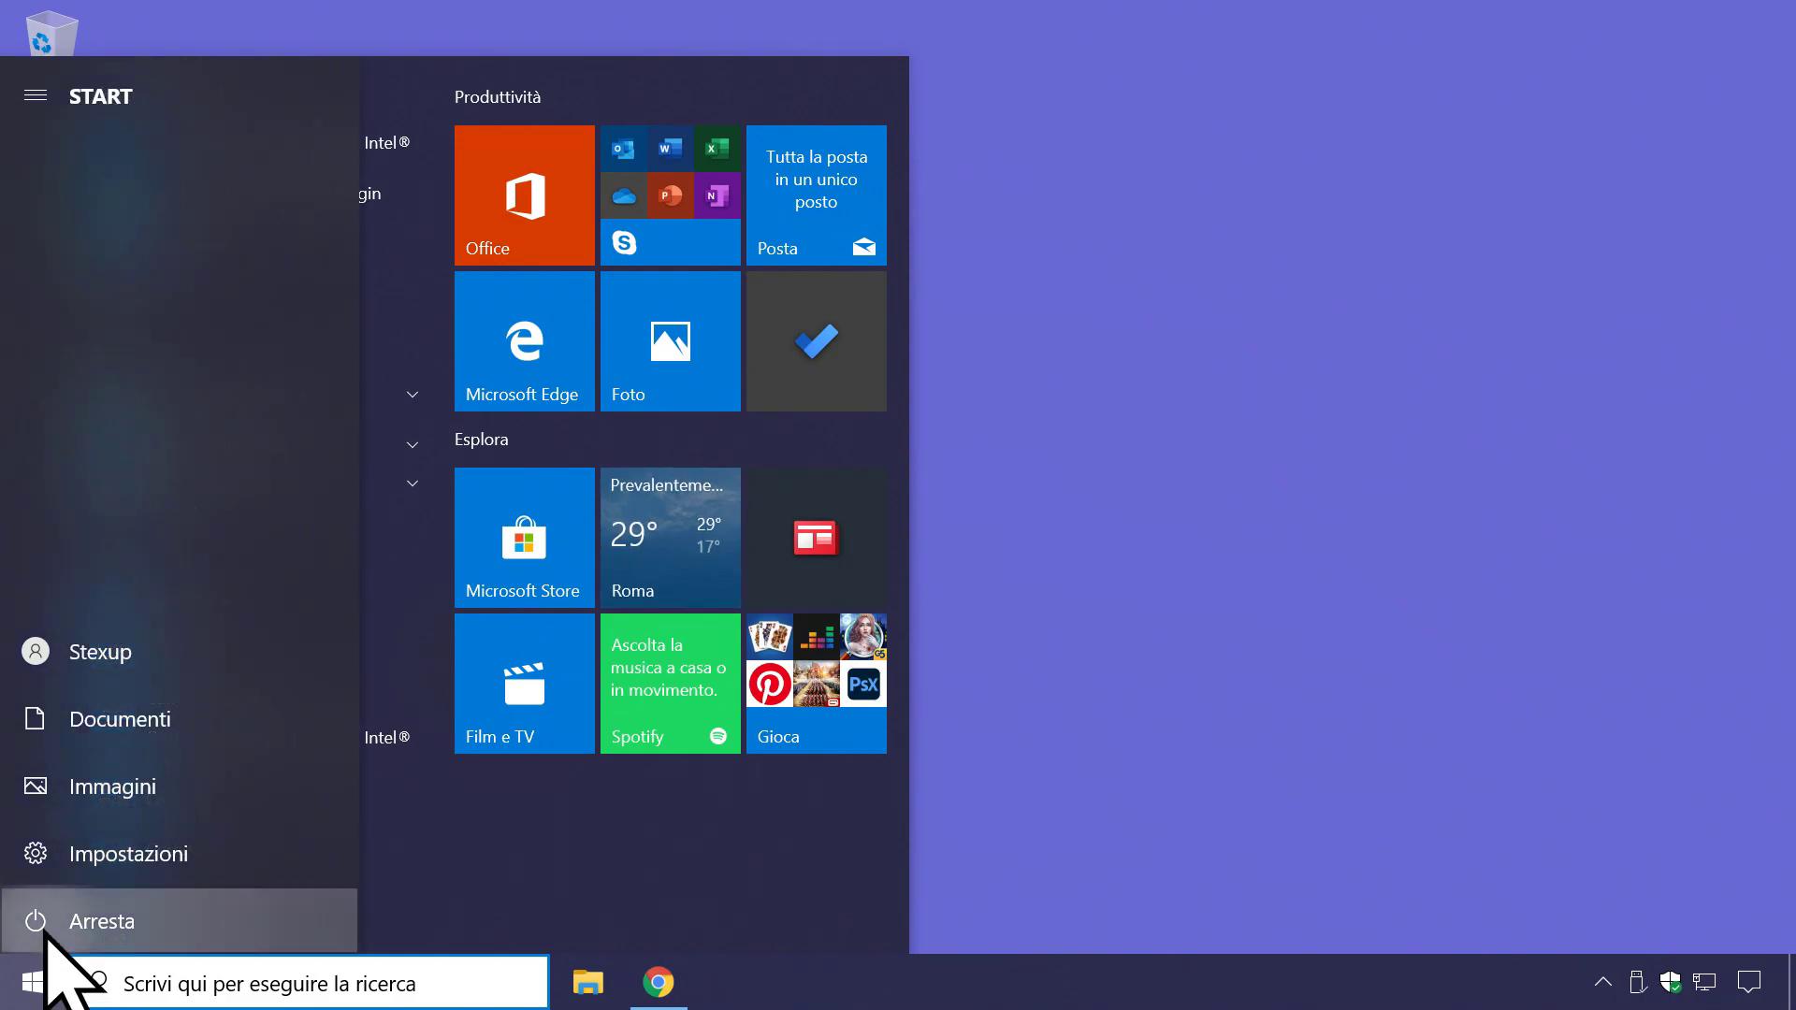
pyautogui.click(44, 940)
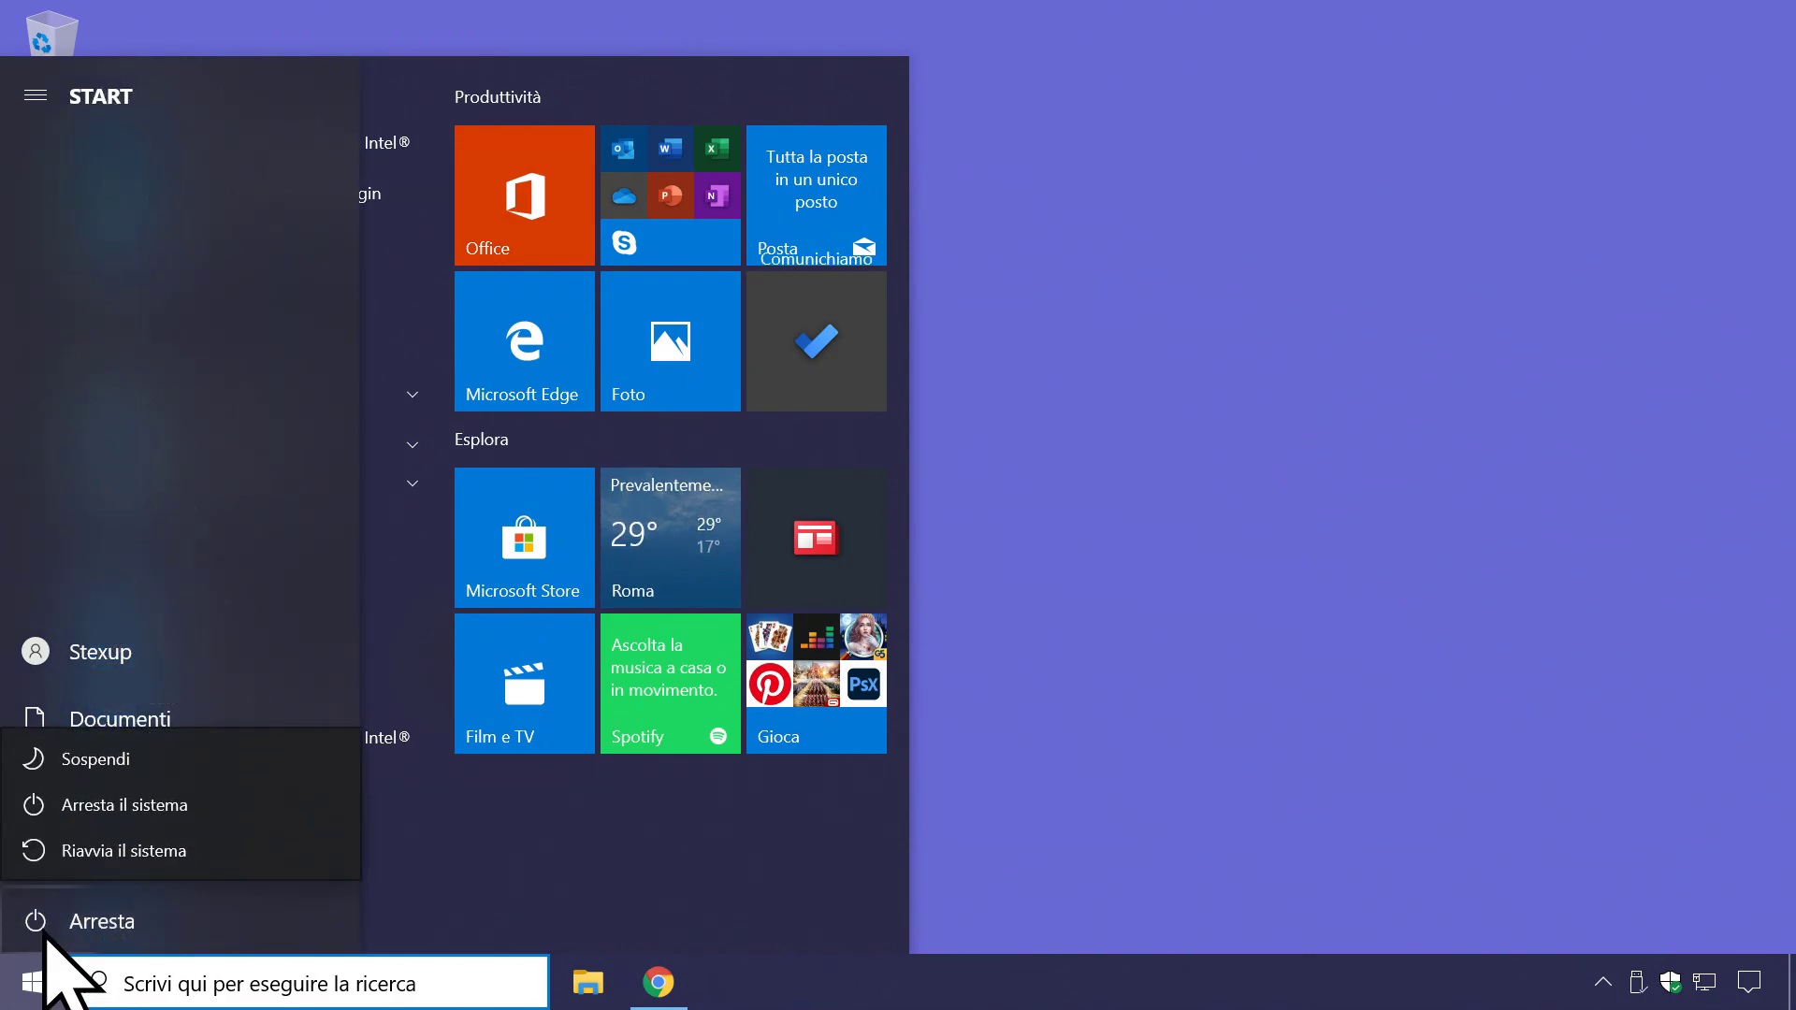
pyautogui.click(105, 806)
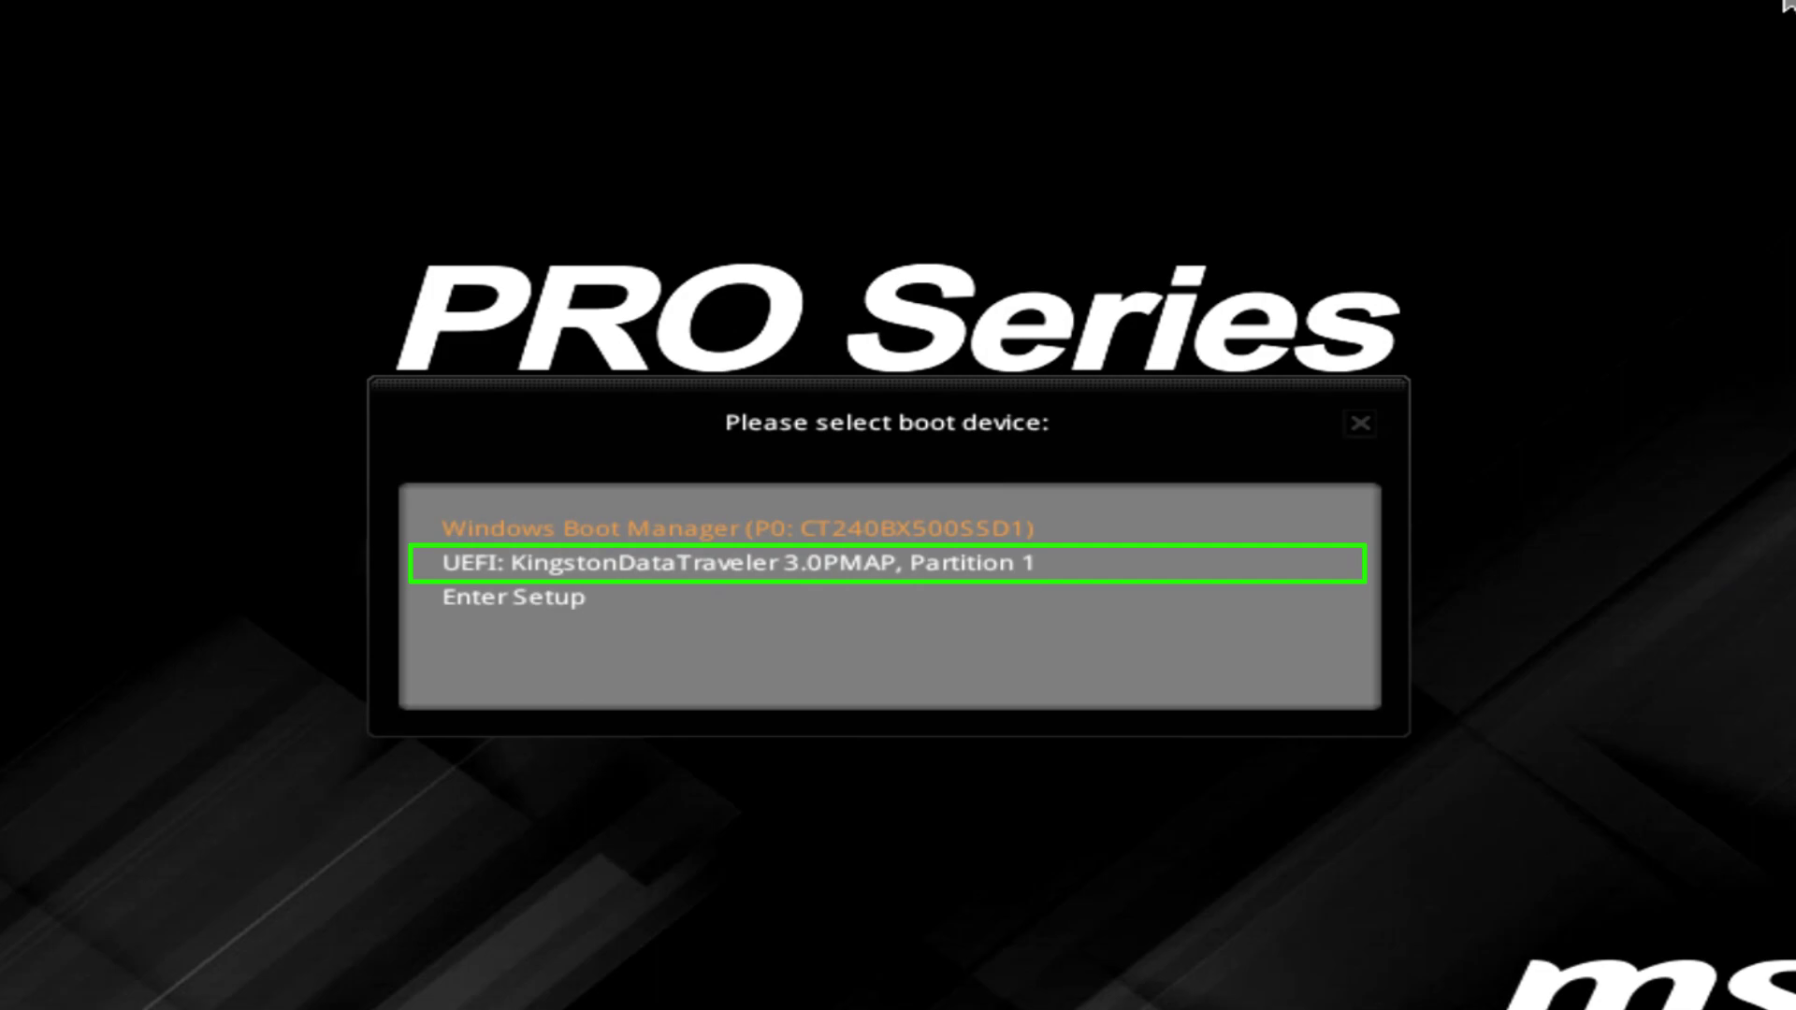
# Enter the BIOS setup from the boot device selection
pyautogui.press('Down')
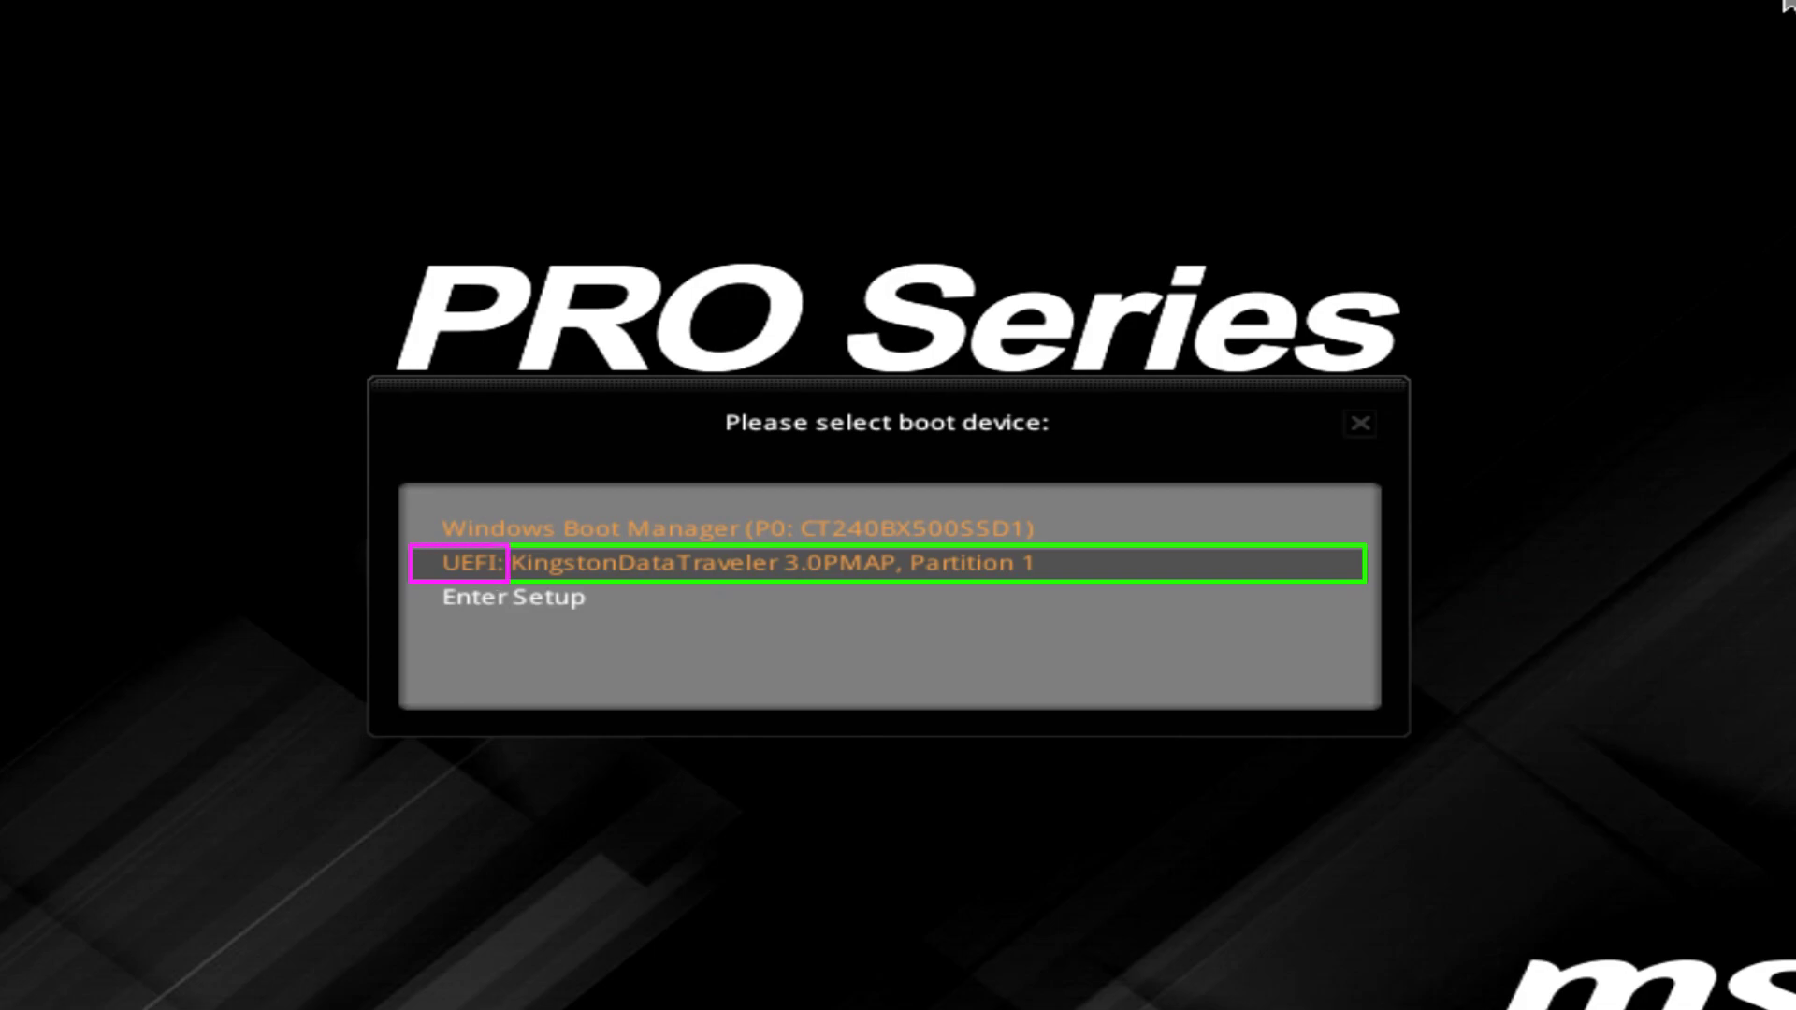
pyautogui.press('Down')
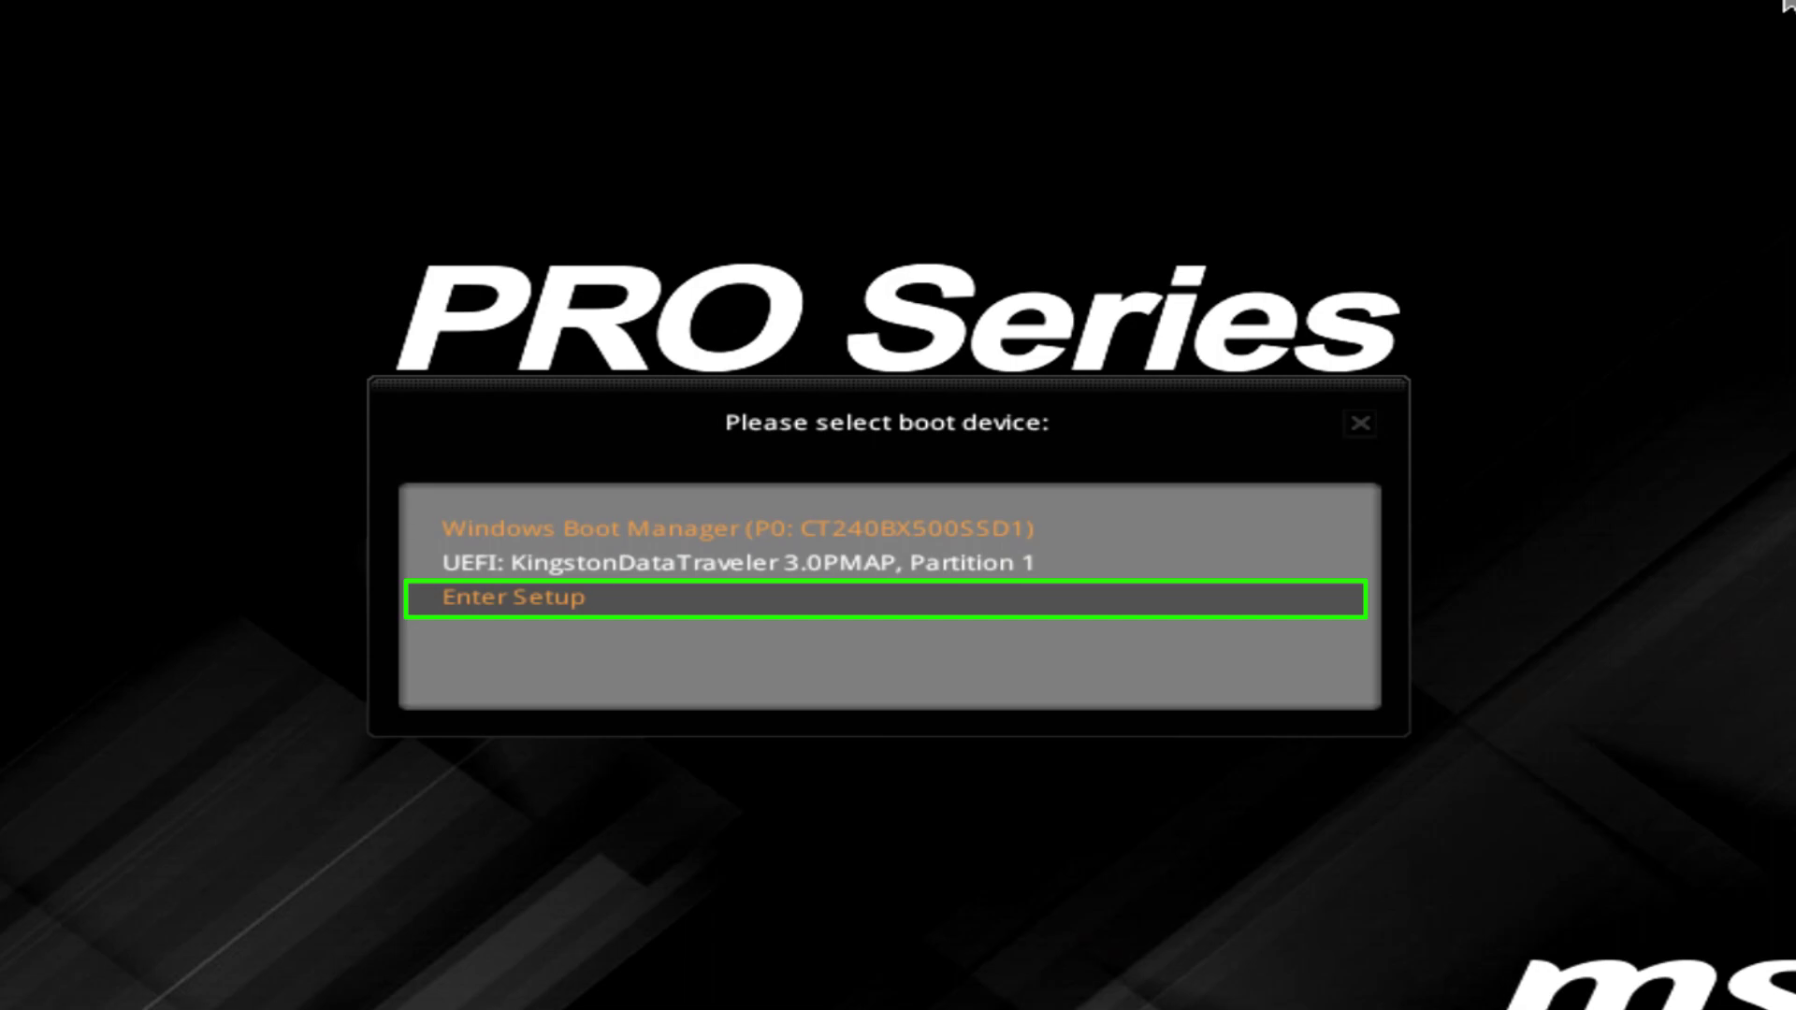
pyautogui.press('Up')
pyautogui.press('Down')
pyautogui.click(594, 612)
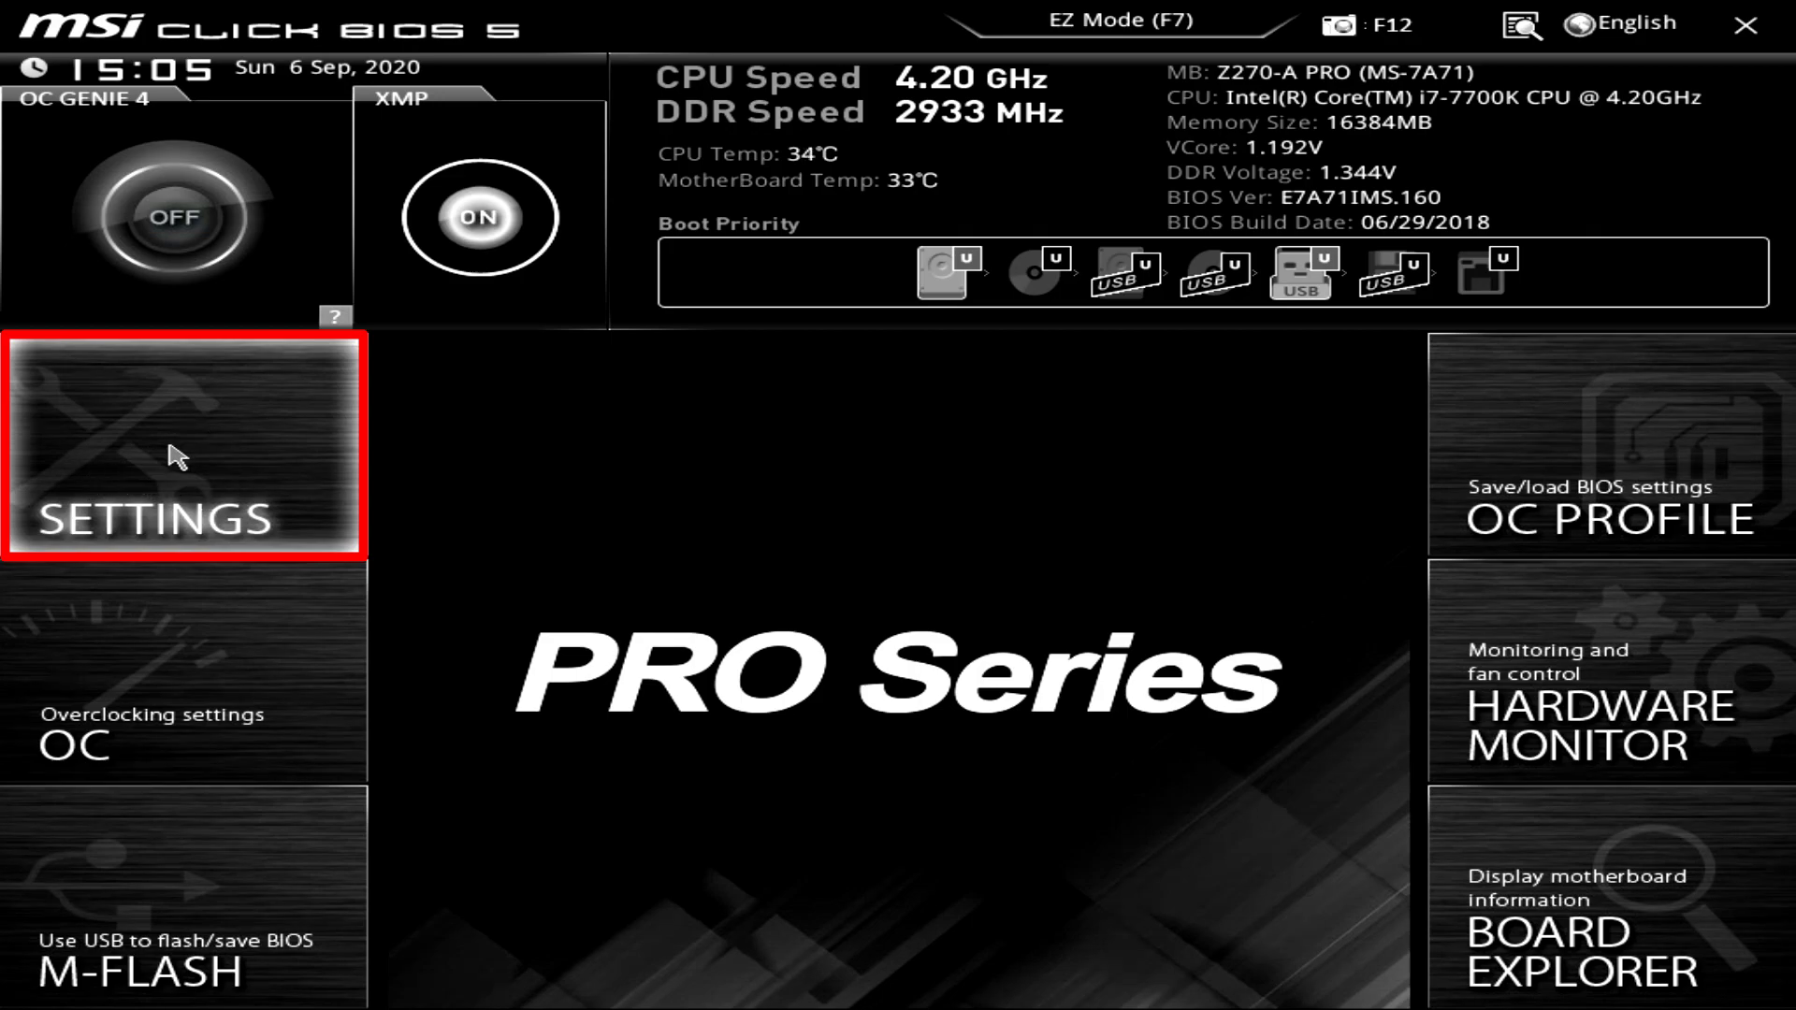
# Examine the boot mode and the fixed boot order in the BIOS Boot settings, and return to the main settings list
pyautogui.click(178, 457)
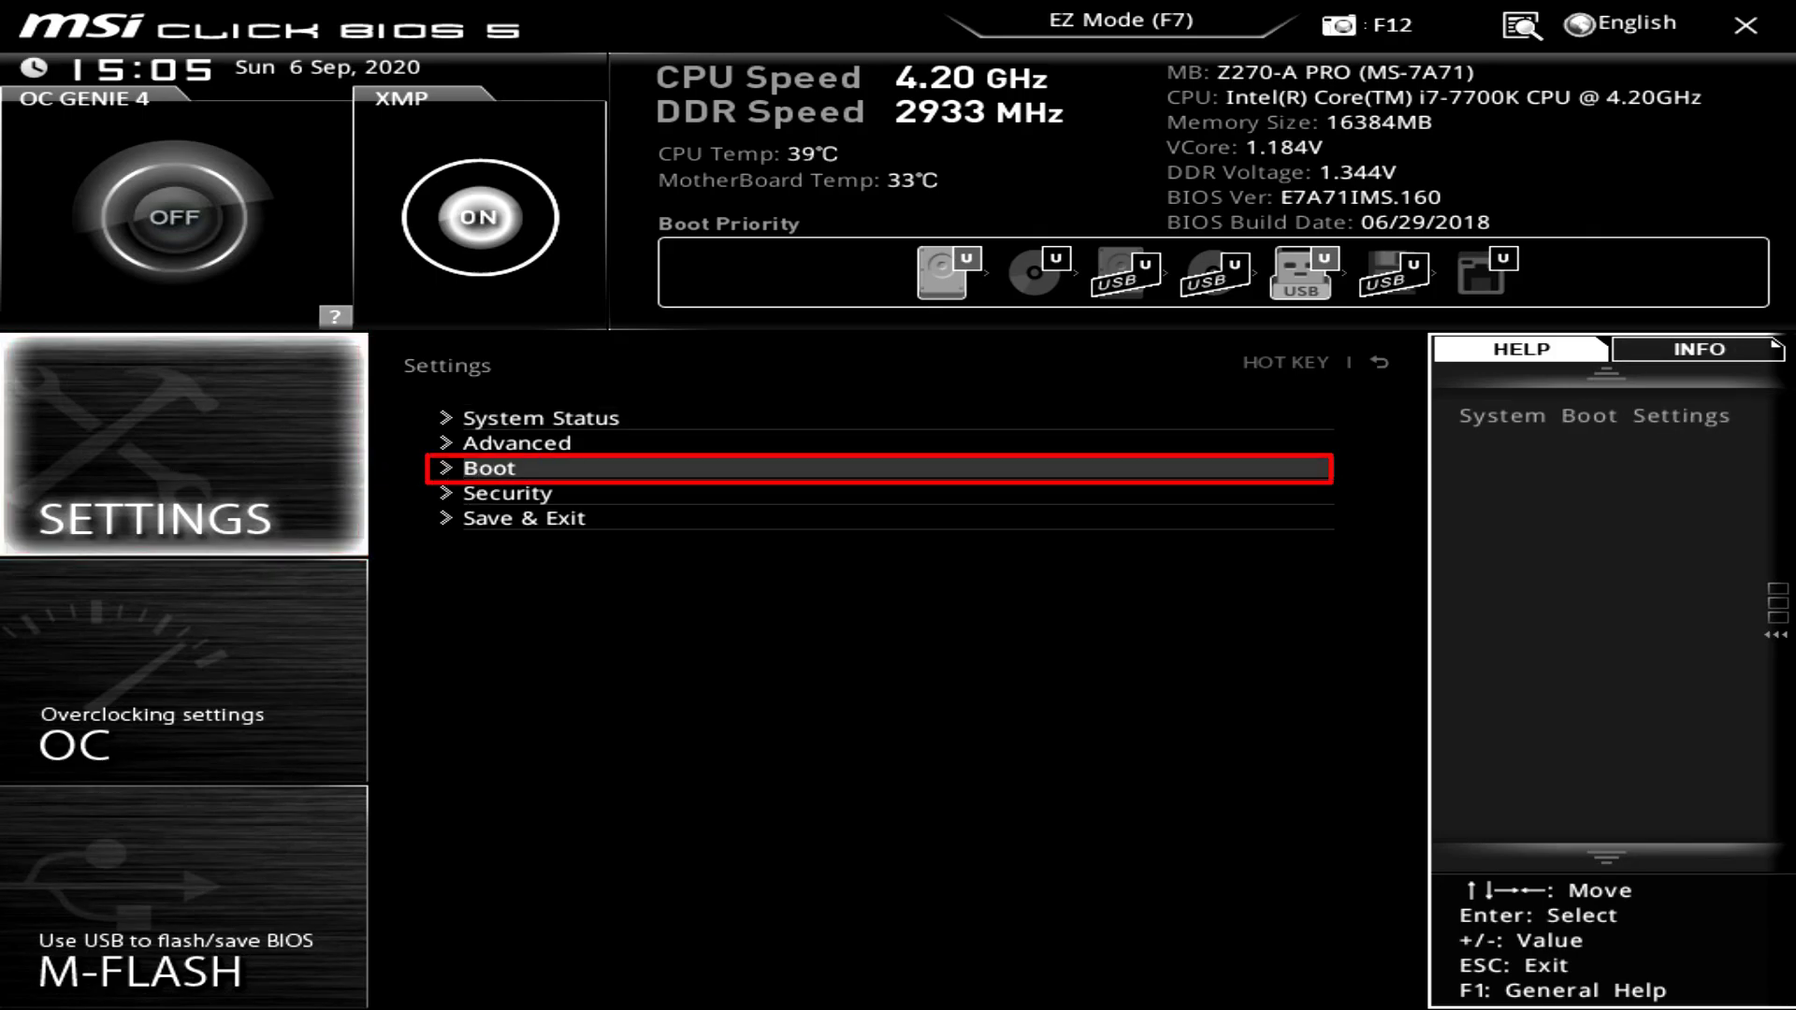
pyautogui.click(482, 473)
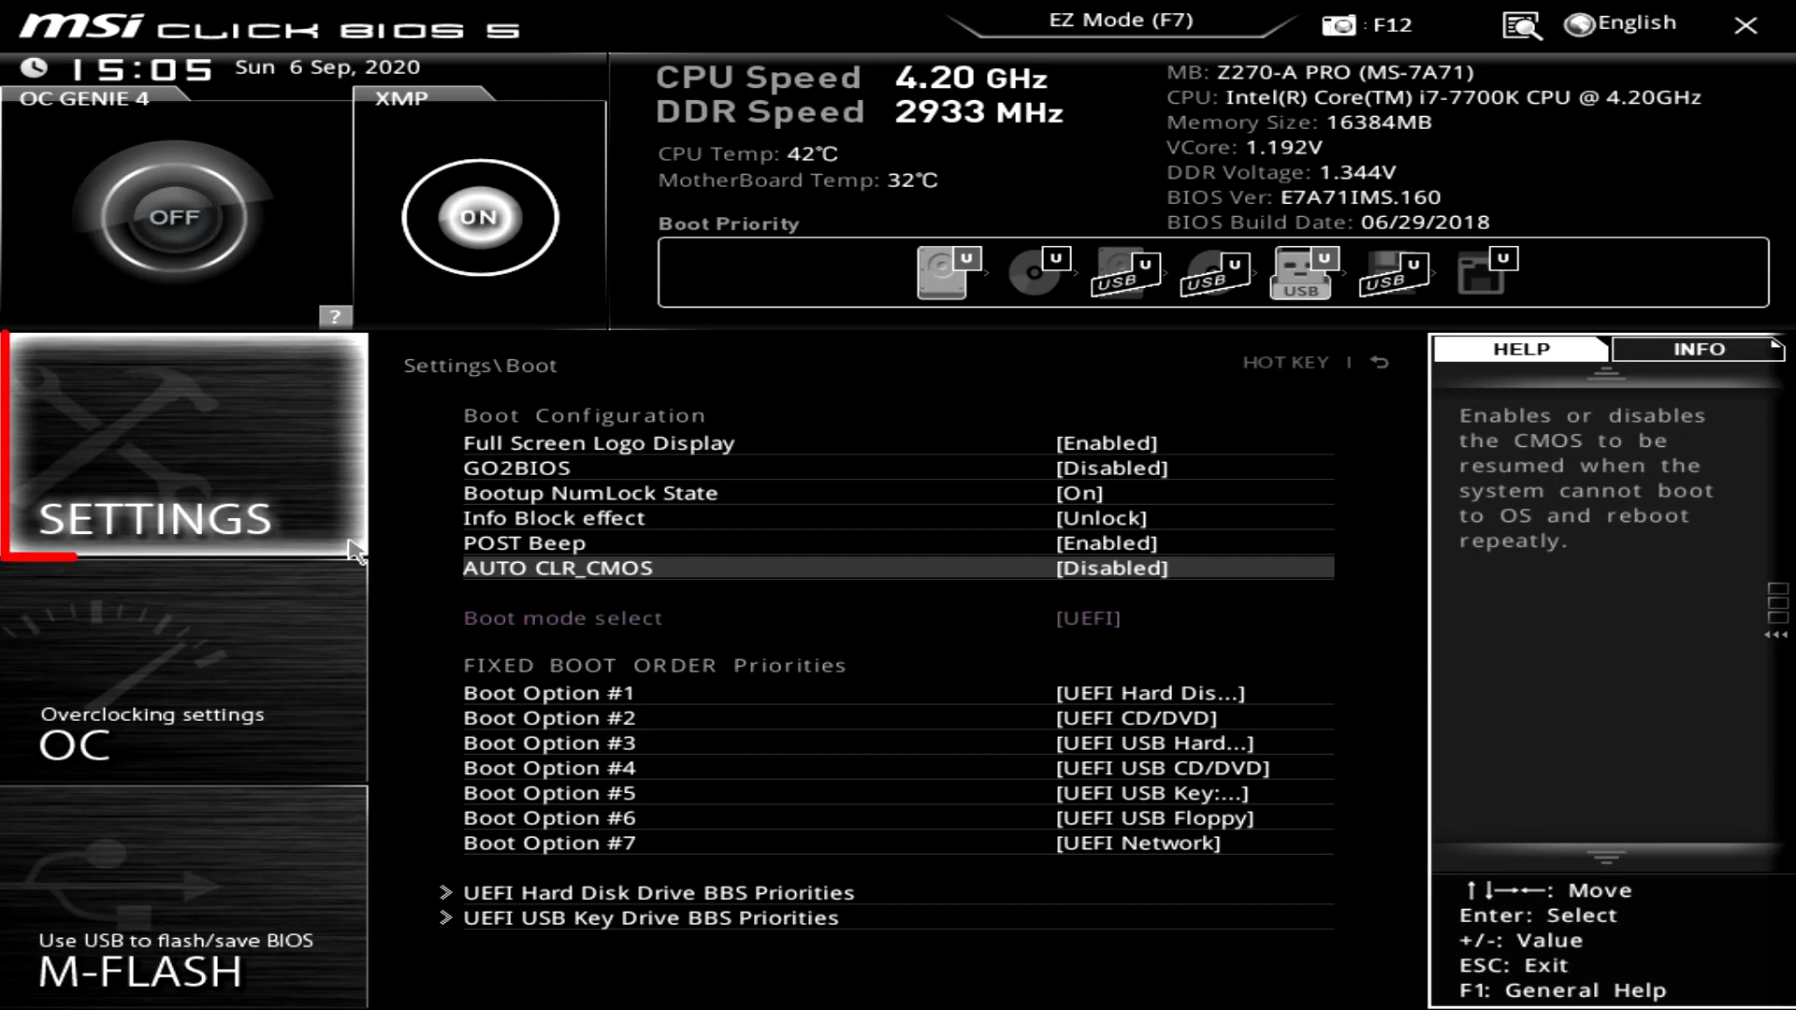
pyautogui.click(248, 517)
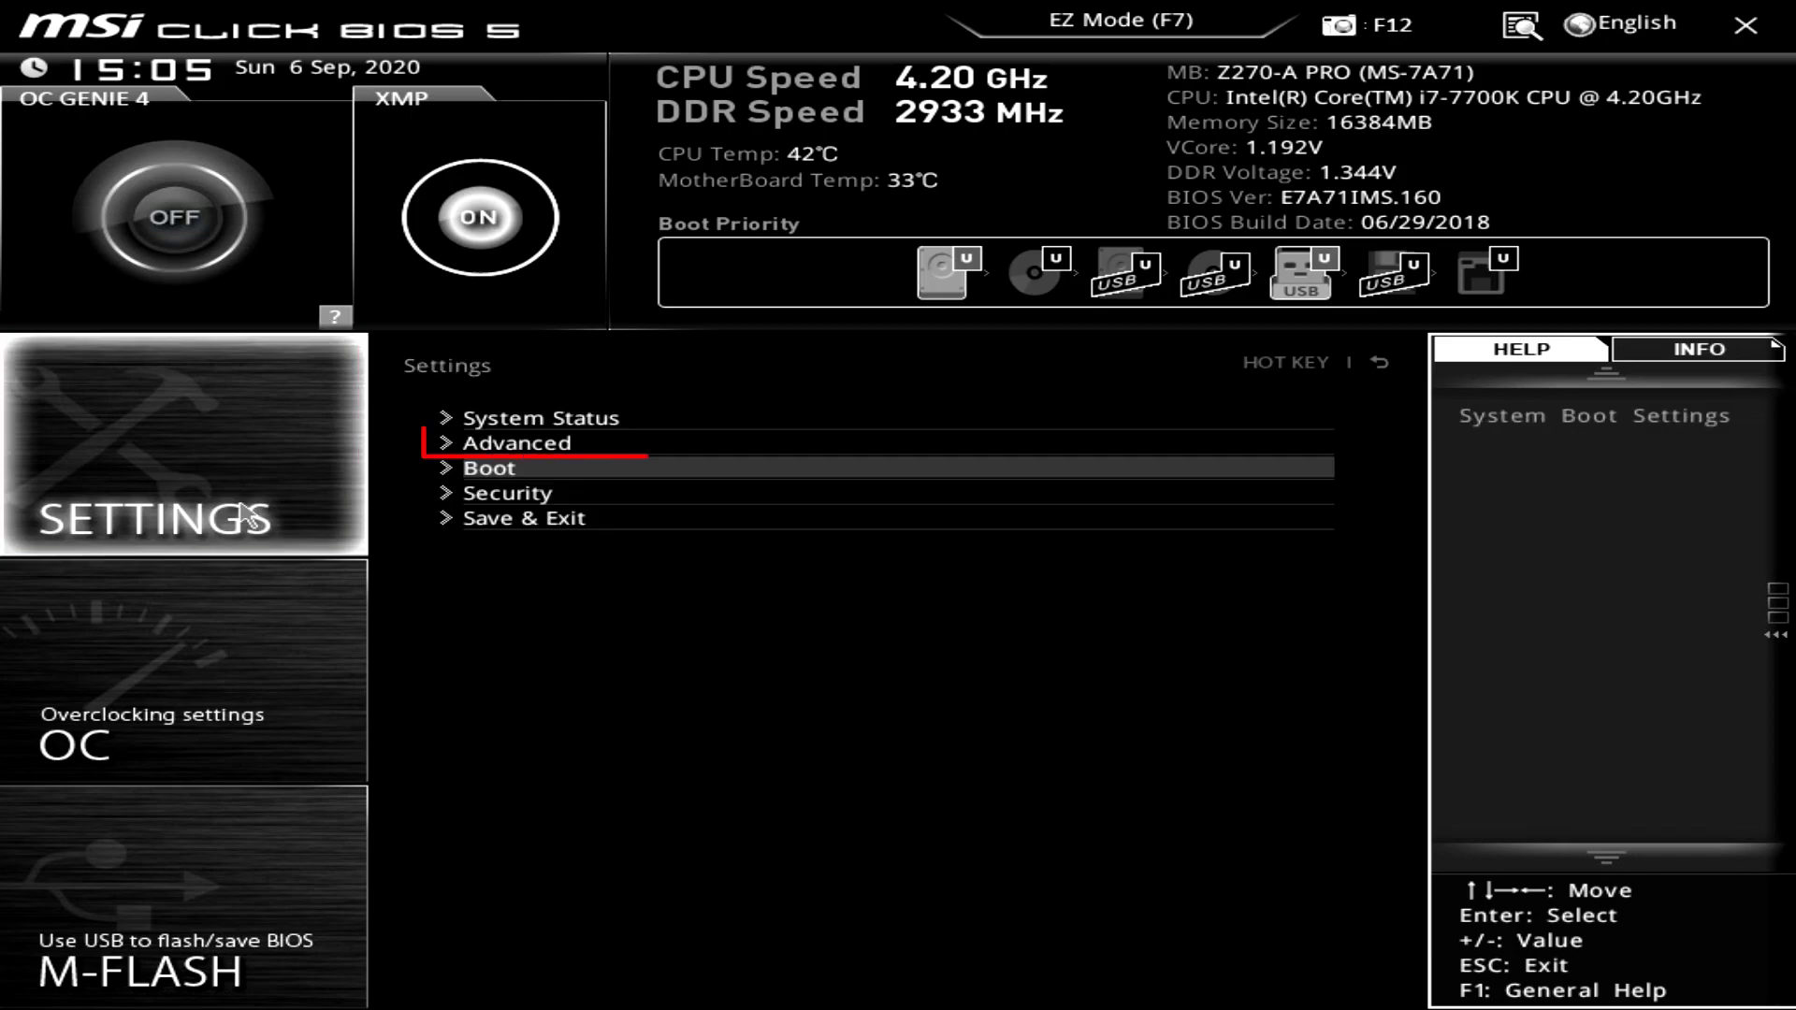
# Set Secure Boot Support to Disabled in the advanced Windows OS Configuration settings
pyautogui.click(503, 444)
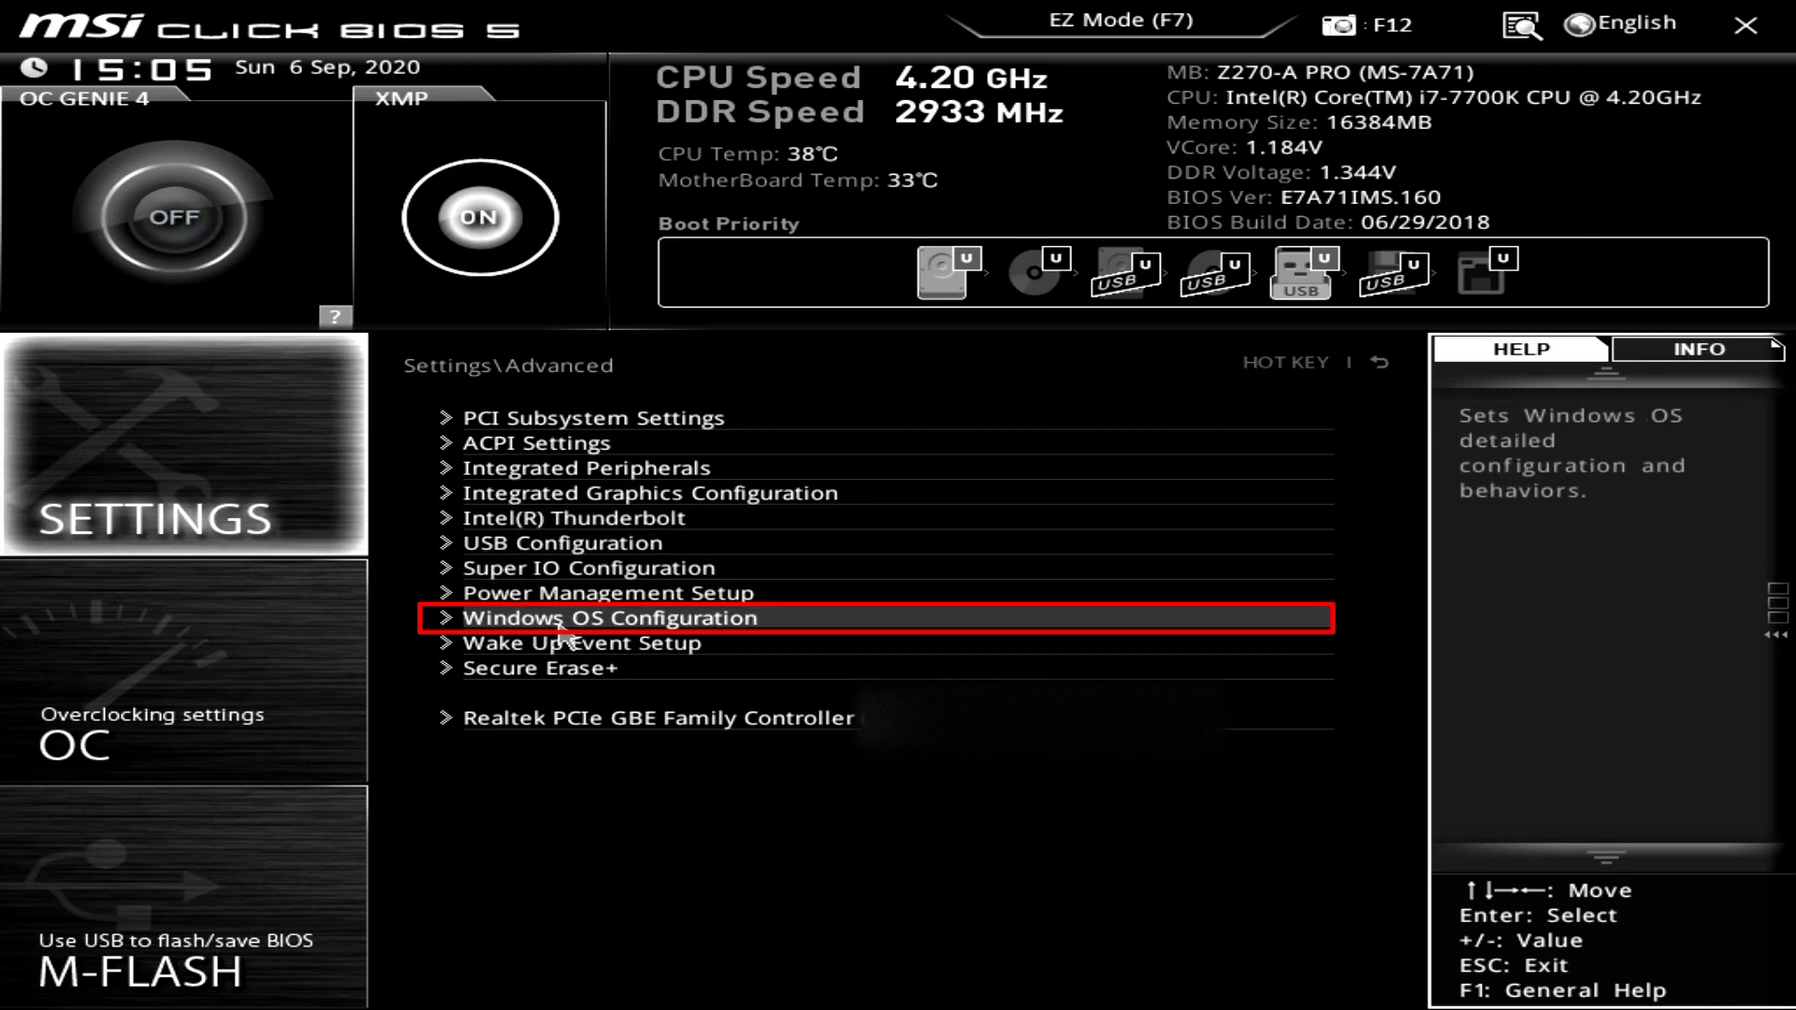
pyautogui.click(650, 630)
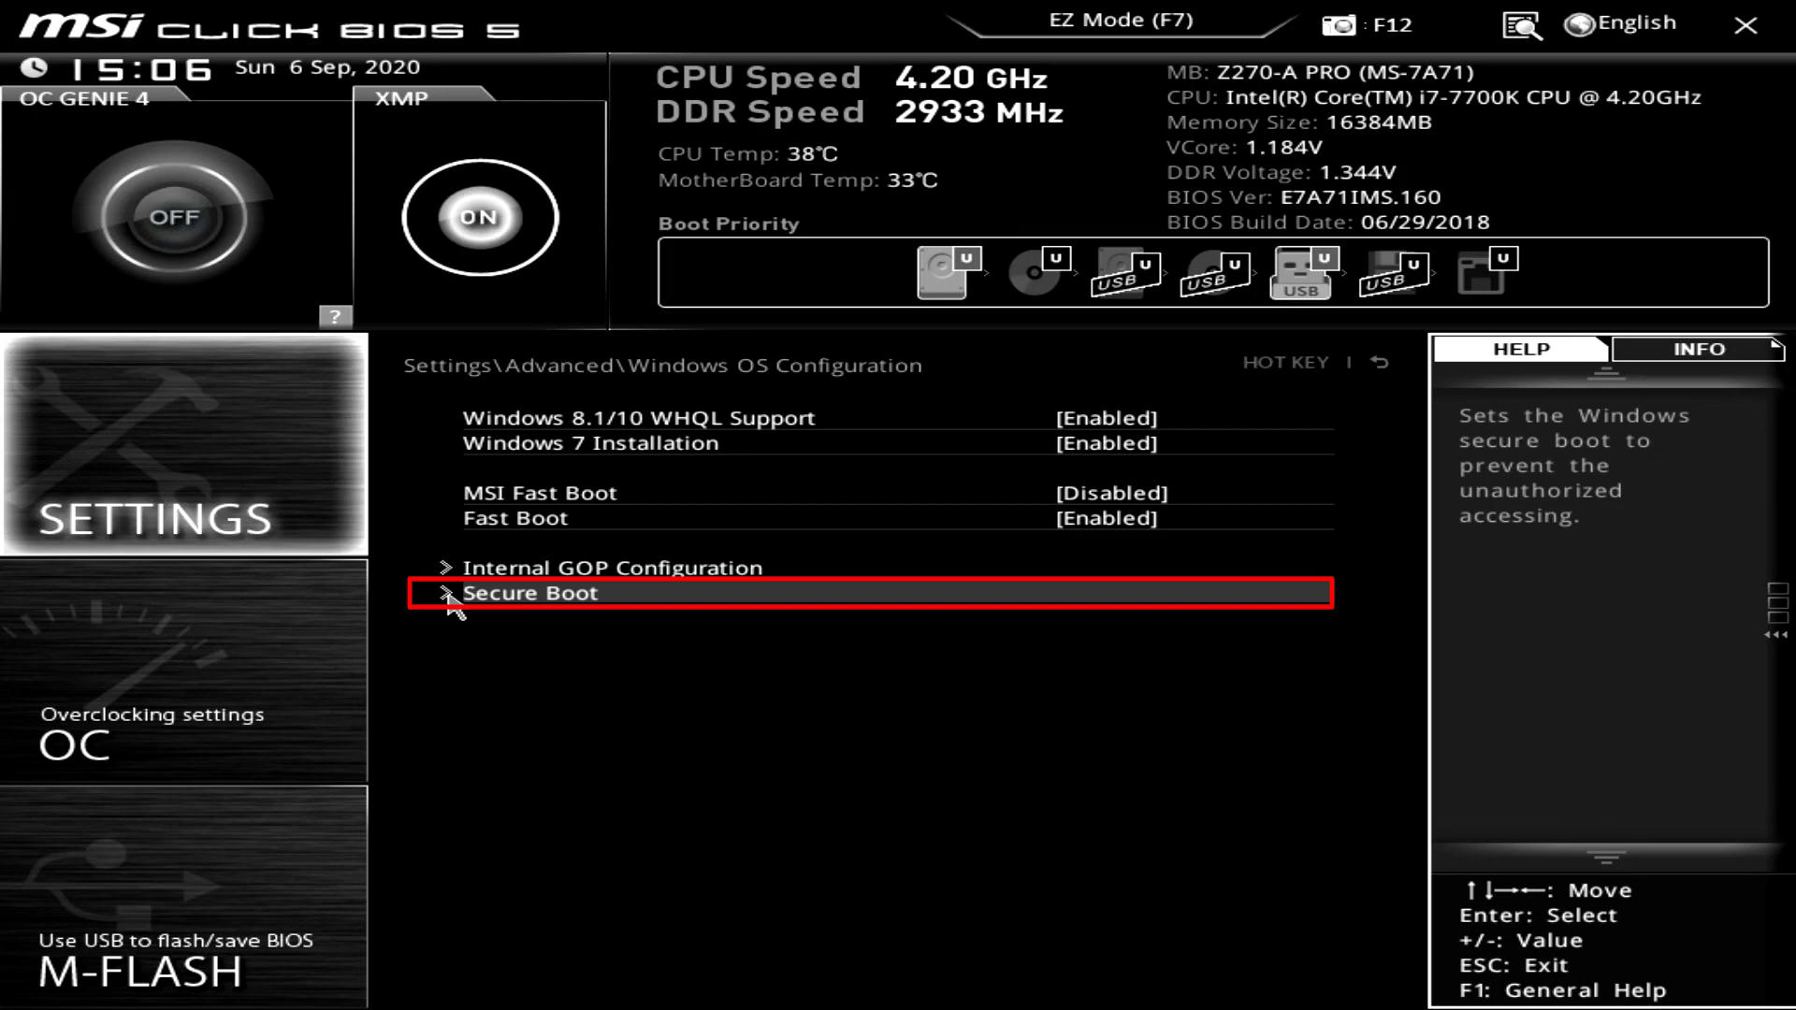
pyautogui.click(503, 596)
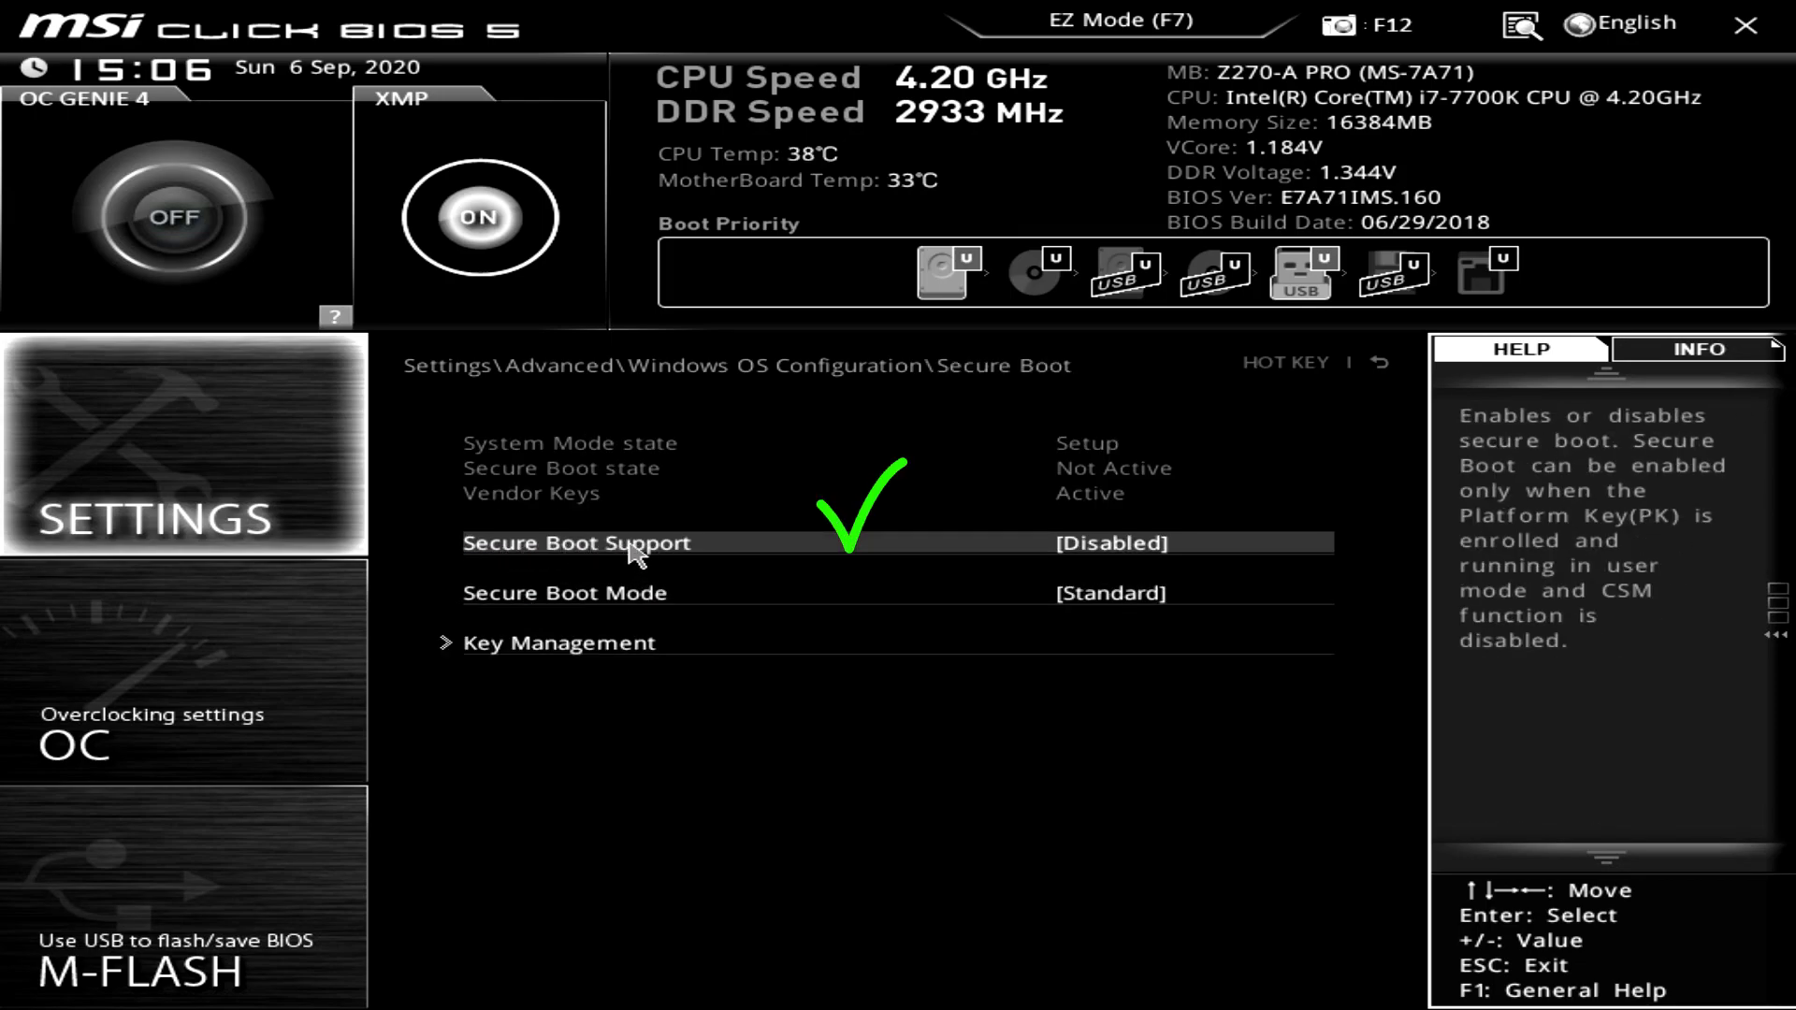
pyautogui.click(1095, 554)
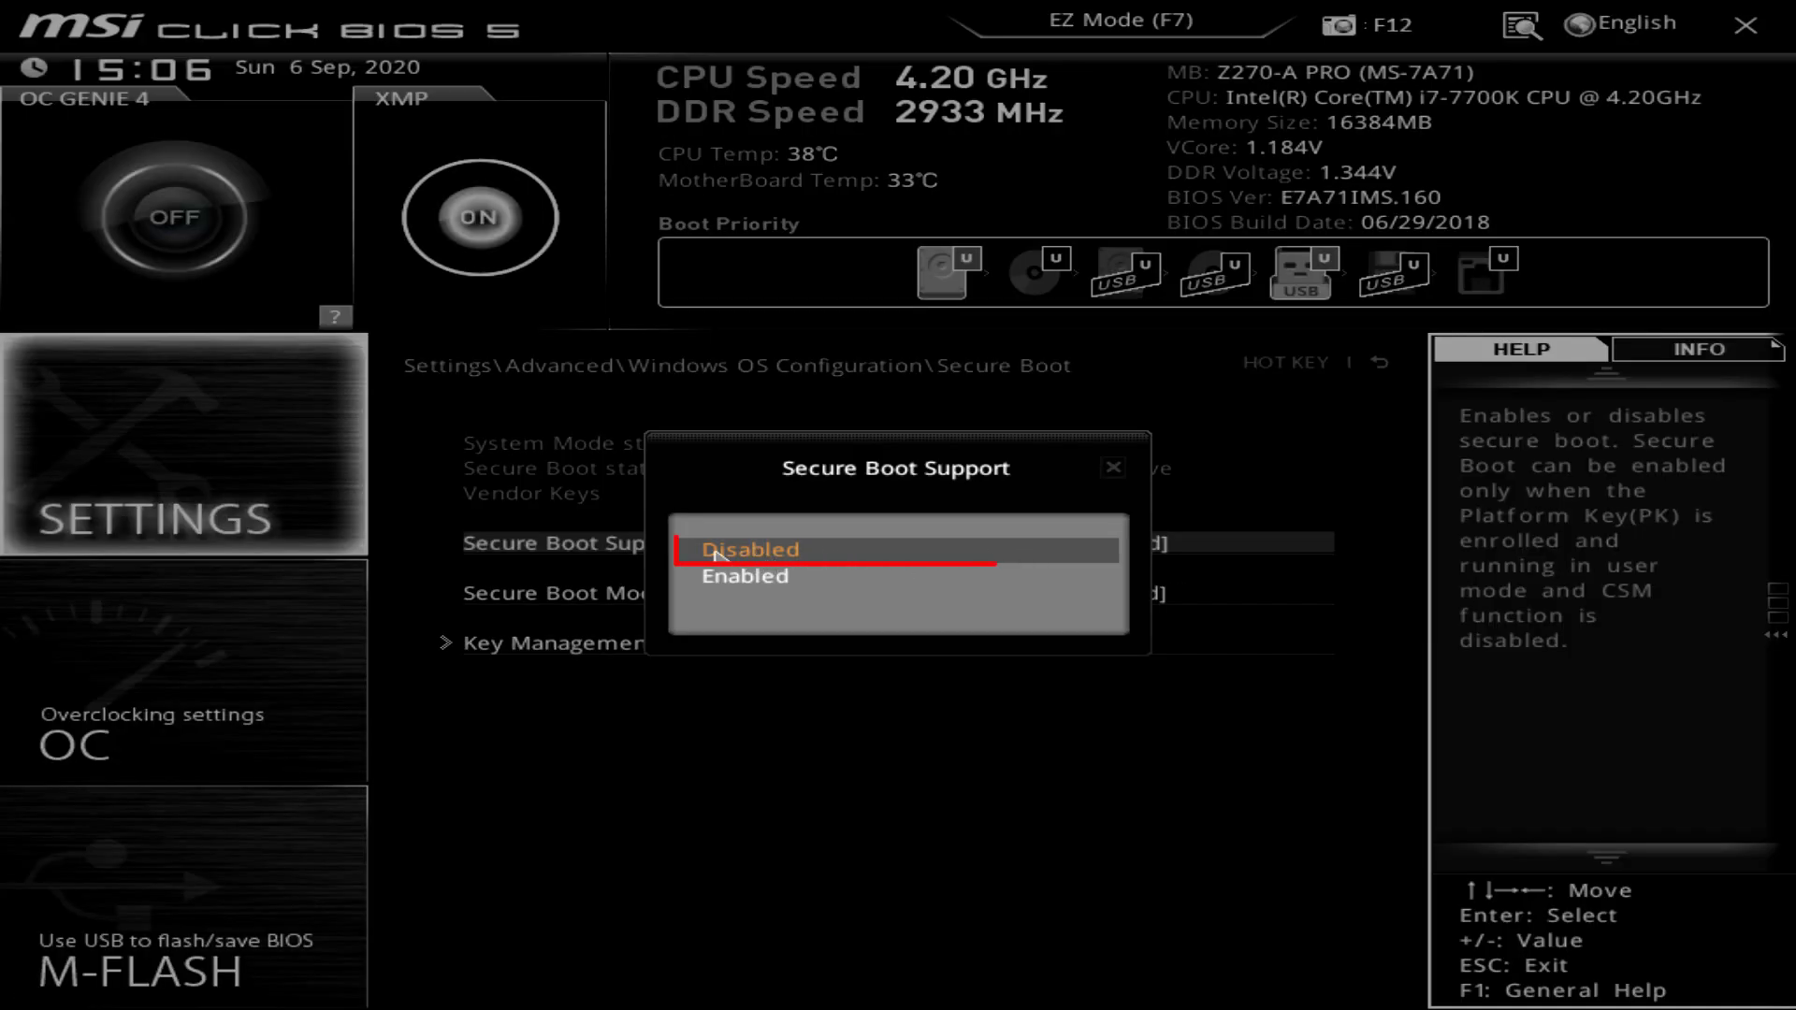
pyautogui.click(763, 552)
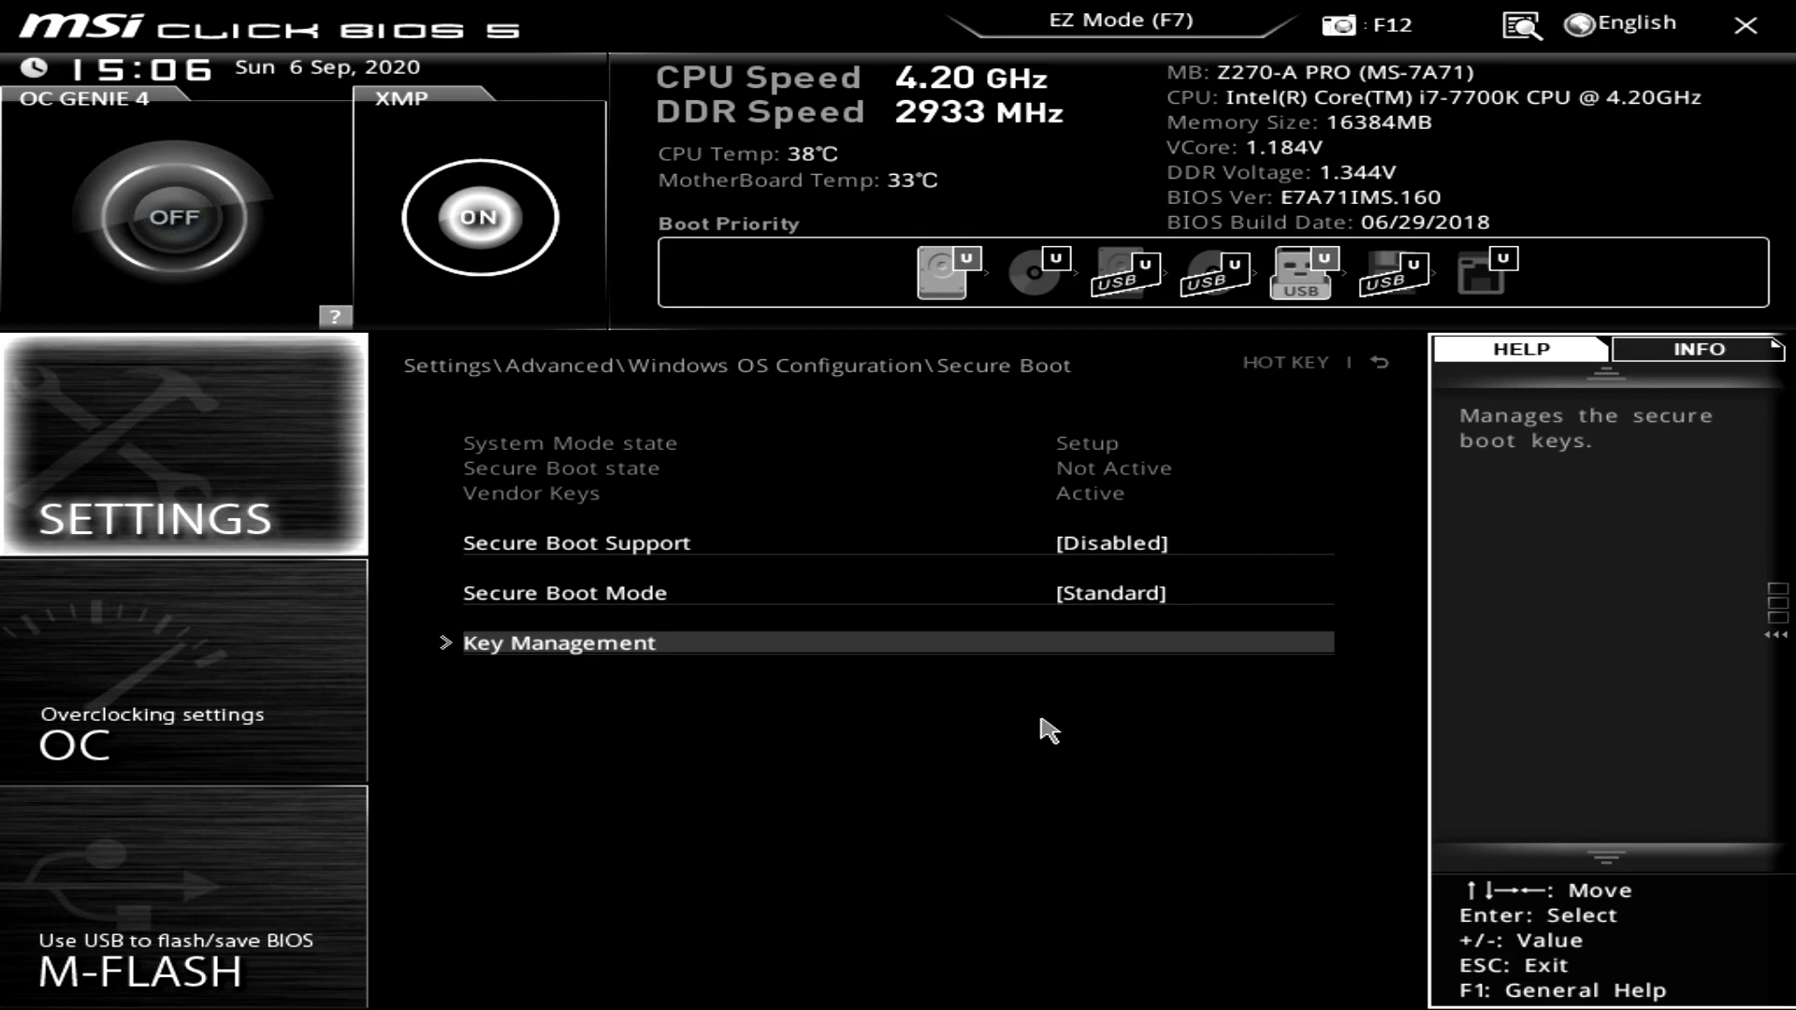
# Exit the BIOS setup and boot the computer from UEFI: KingstonDataTraveler 3.0PMAP, Partition 1
pyautogui.press('F10')
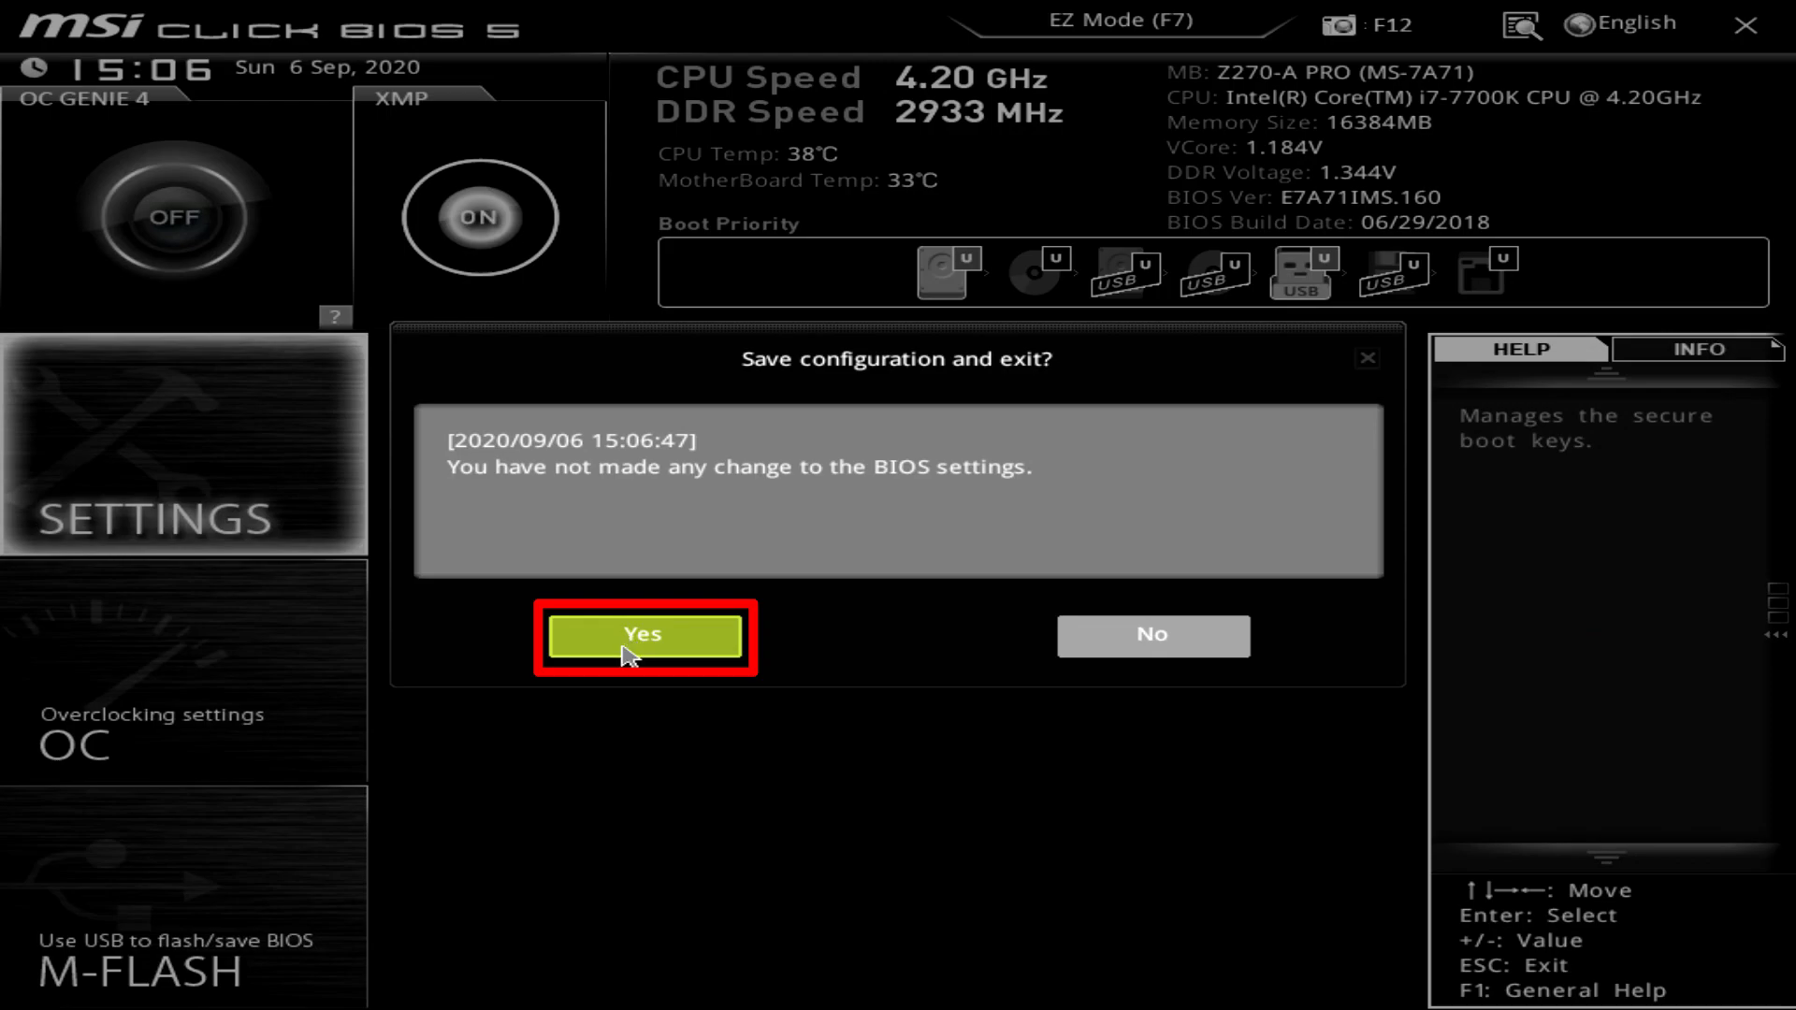
pyautogui.press('Escape')
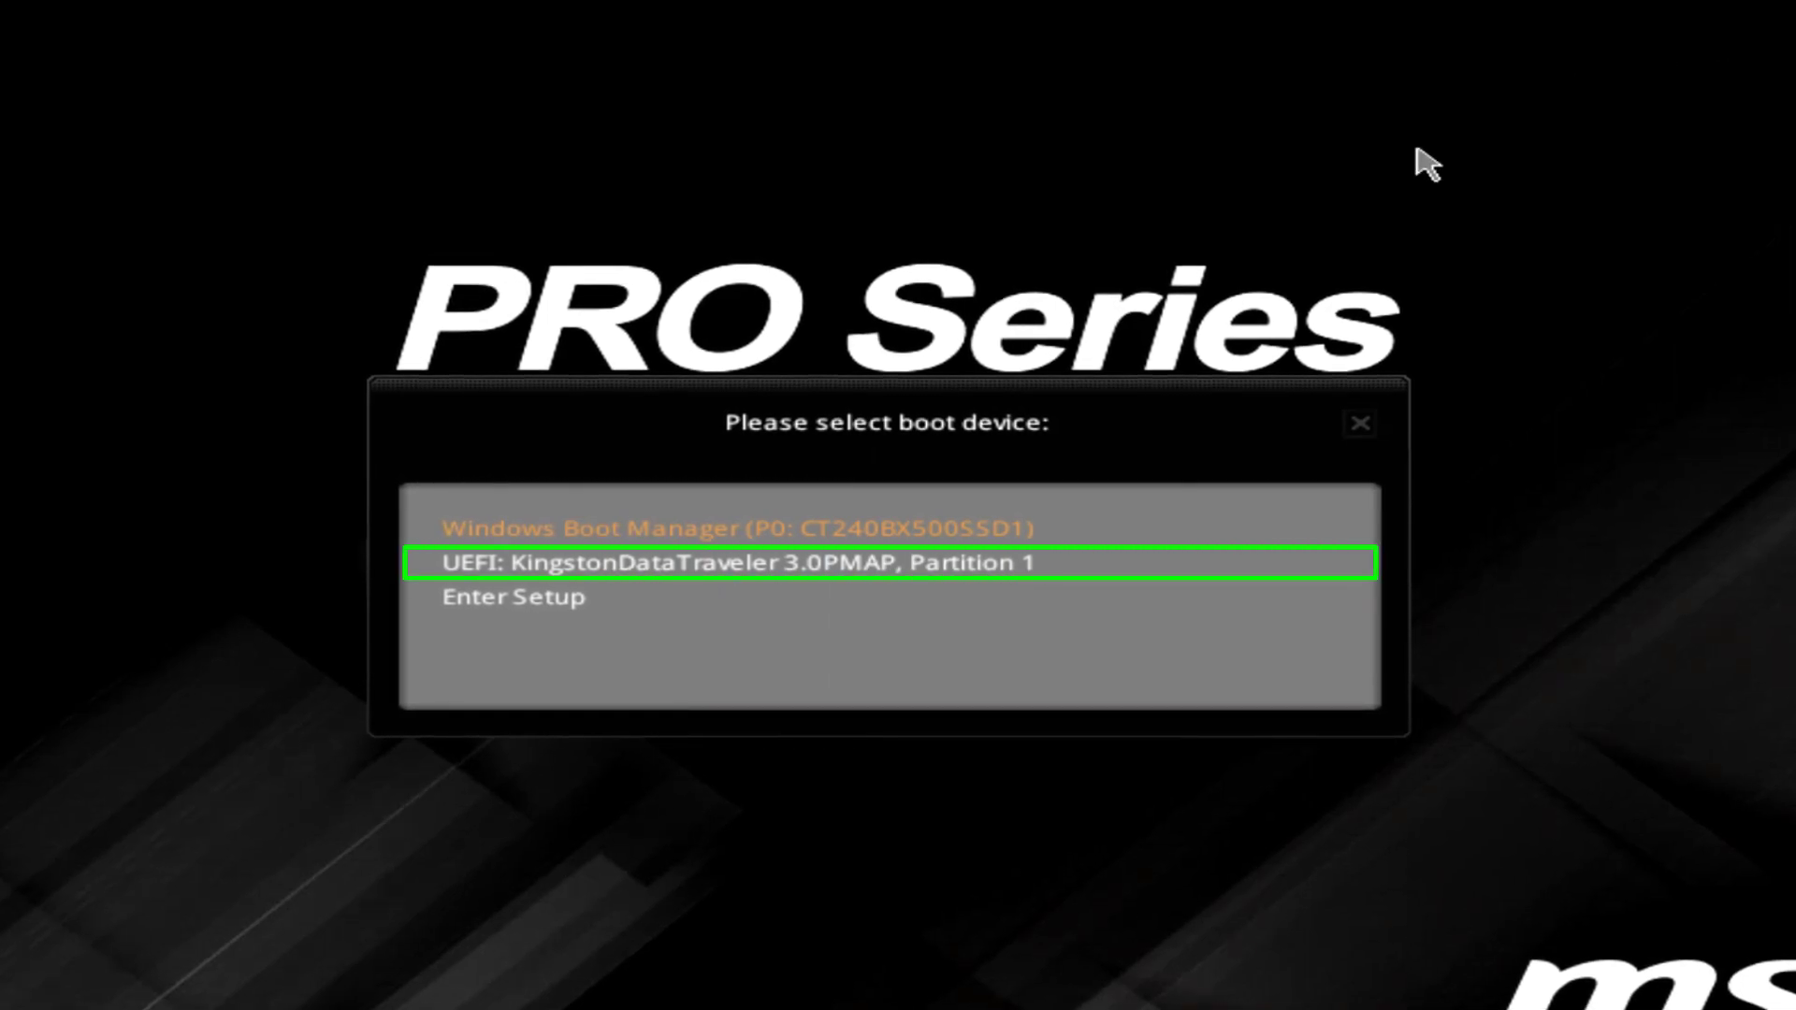
pyautogui.click(633, 572)
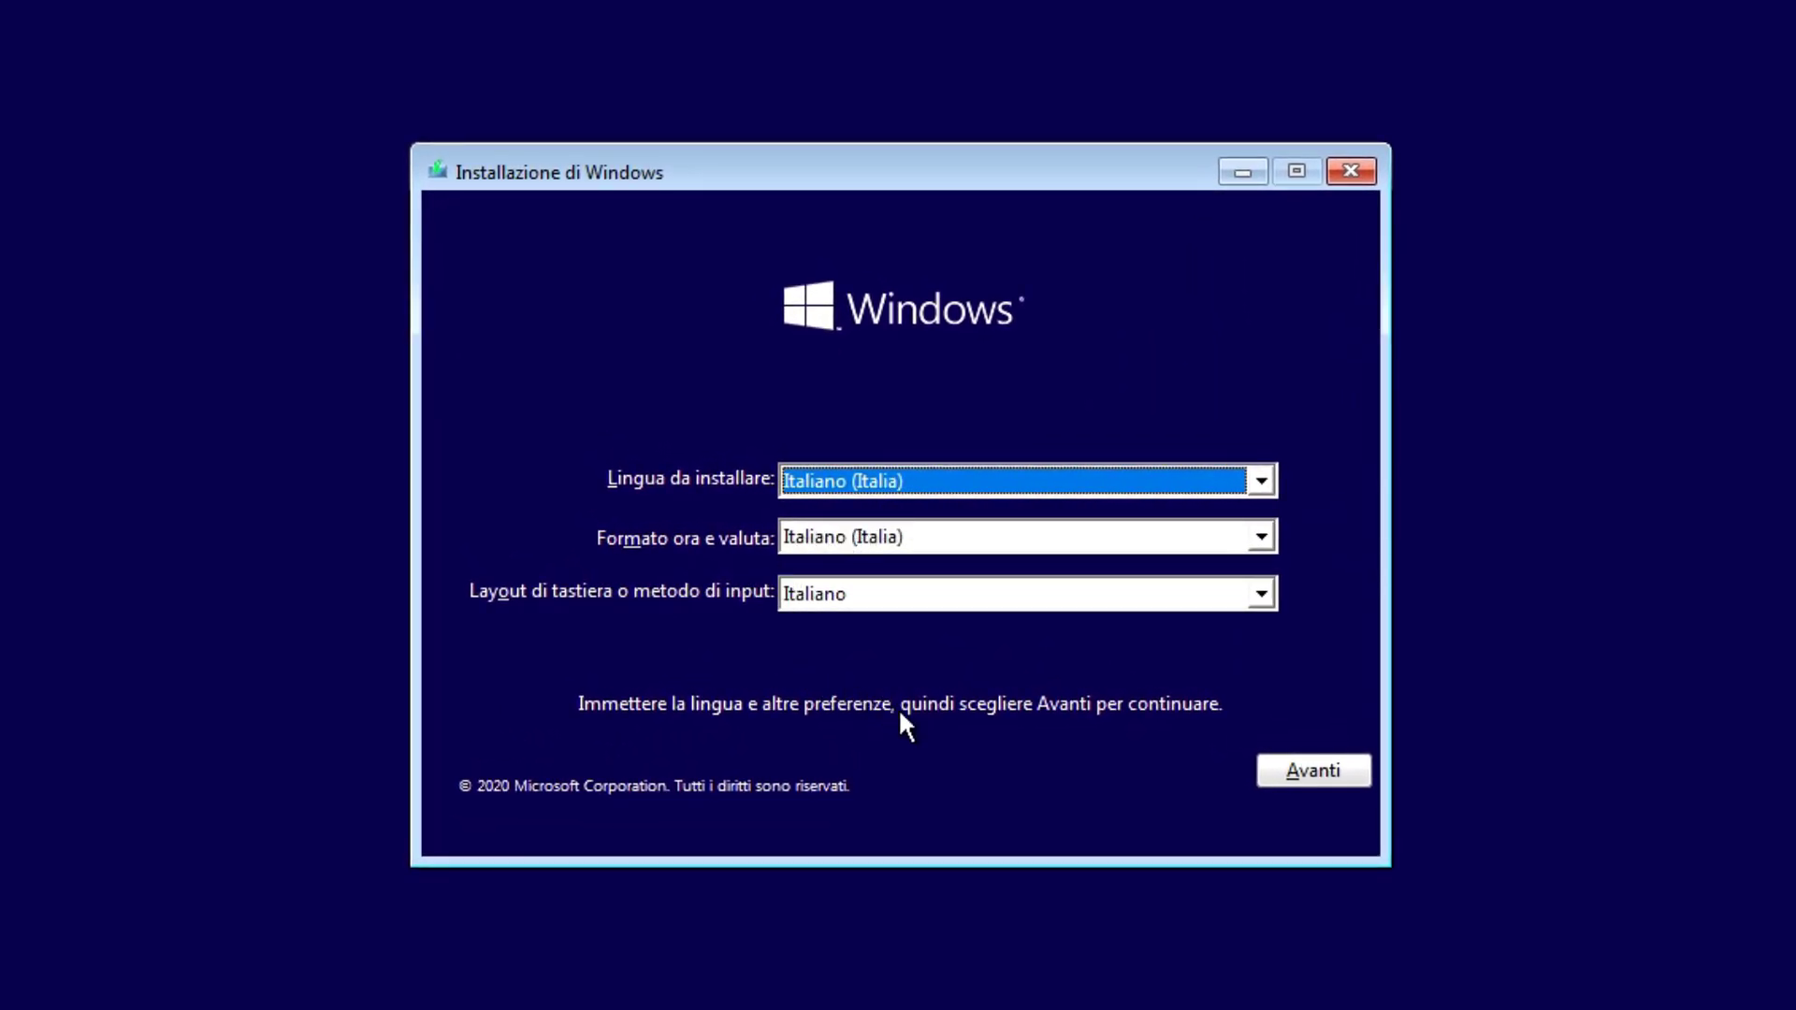
# Start the Windows installation with Italiano (Italia) as language and continue without a product key
pyautogui.click(1300, 780)
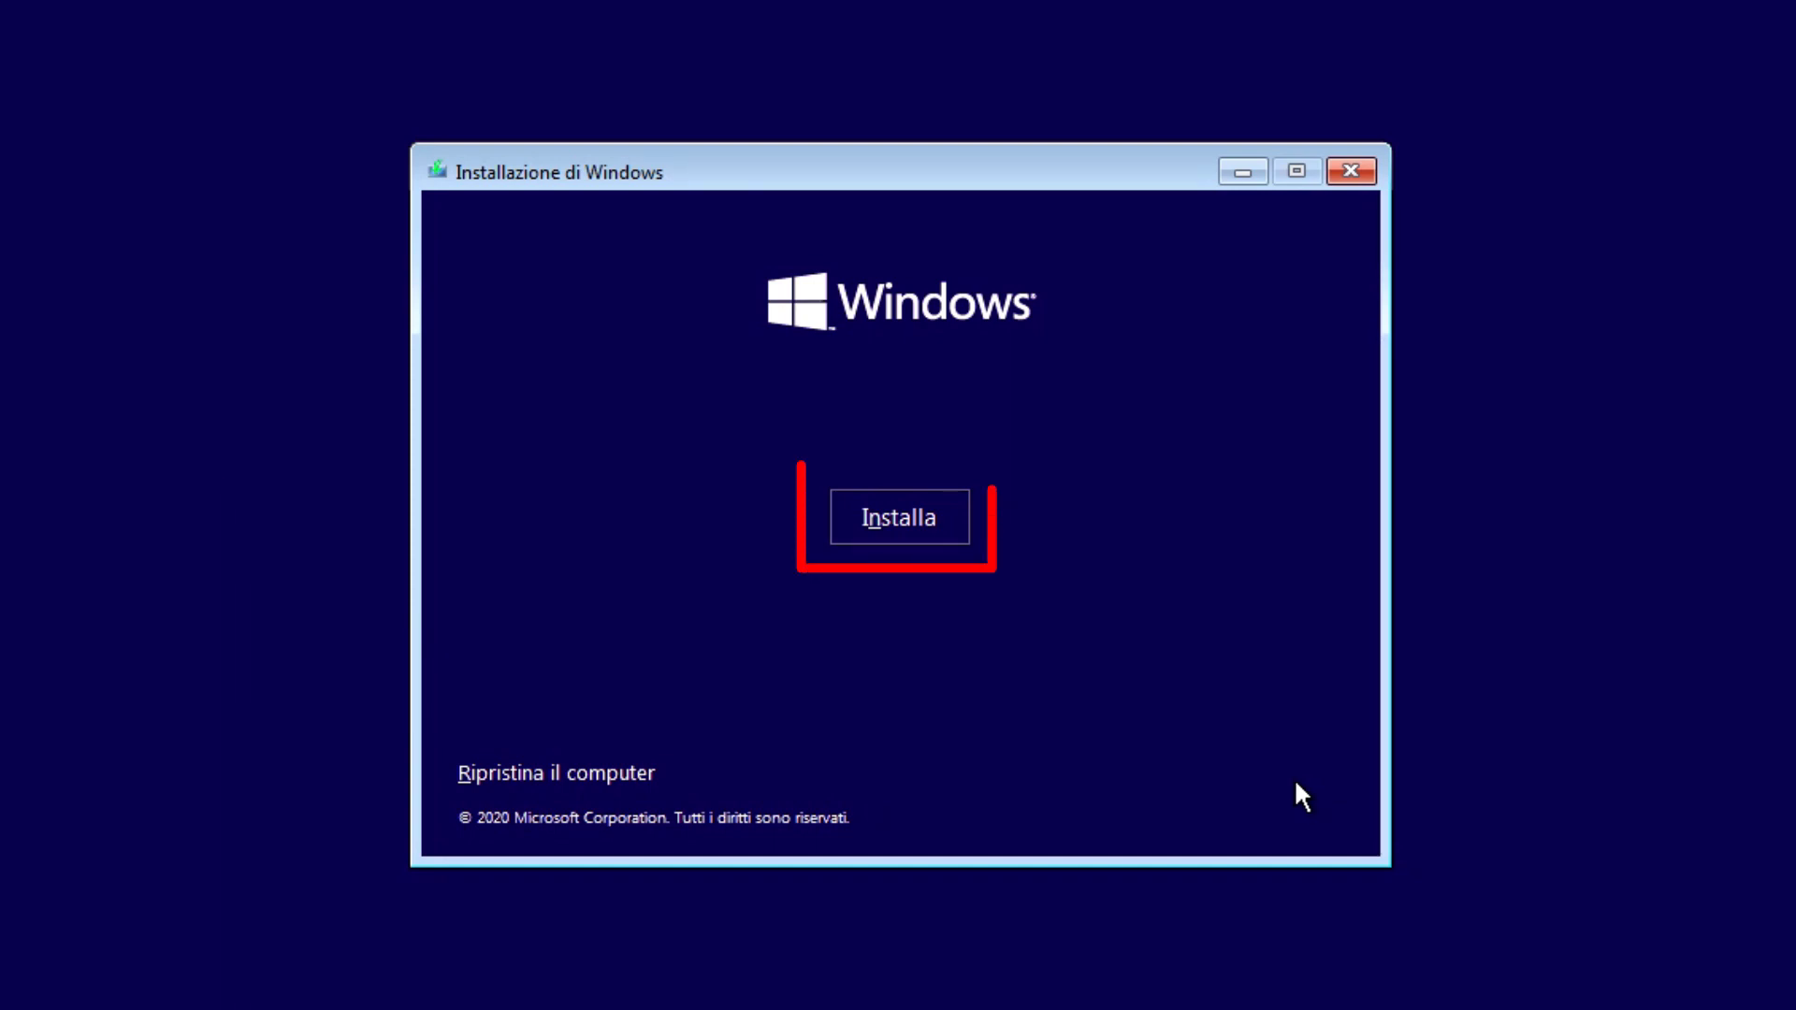
pyautogui.click(920, 525)
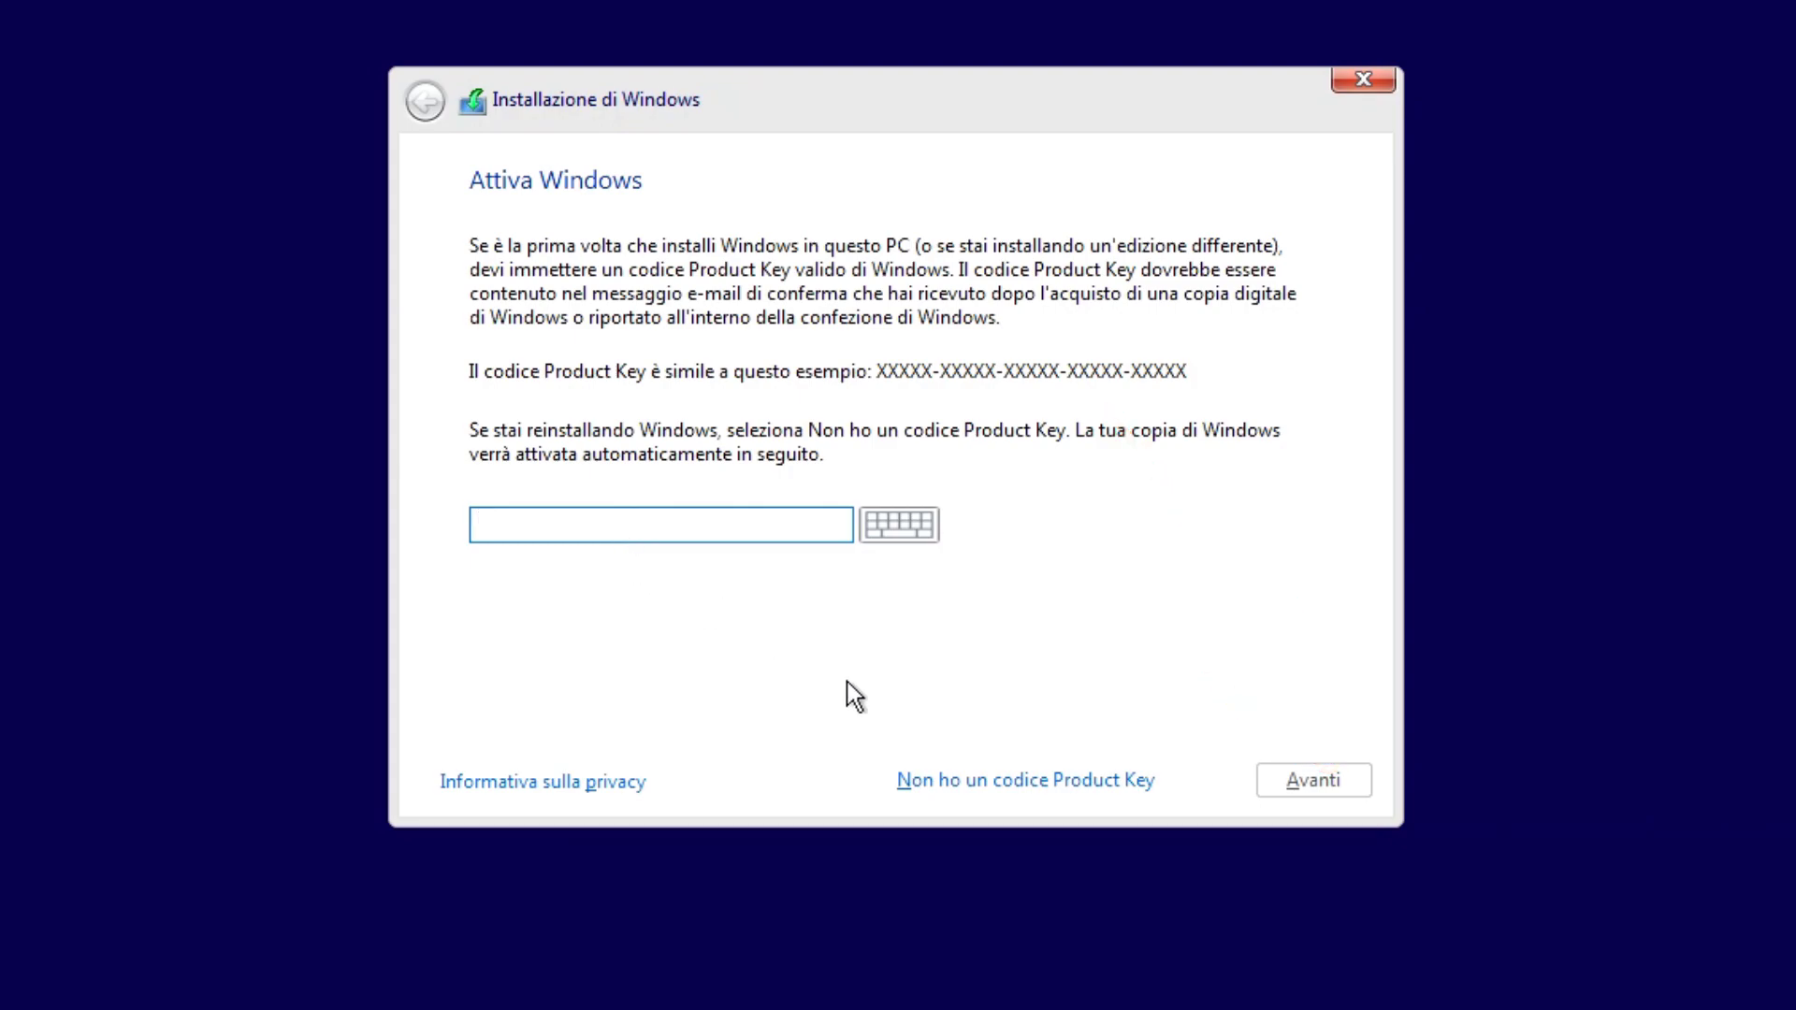
pyautogui.click(1008, 784)
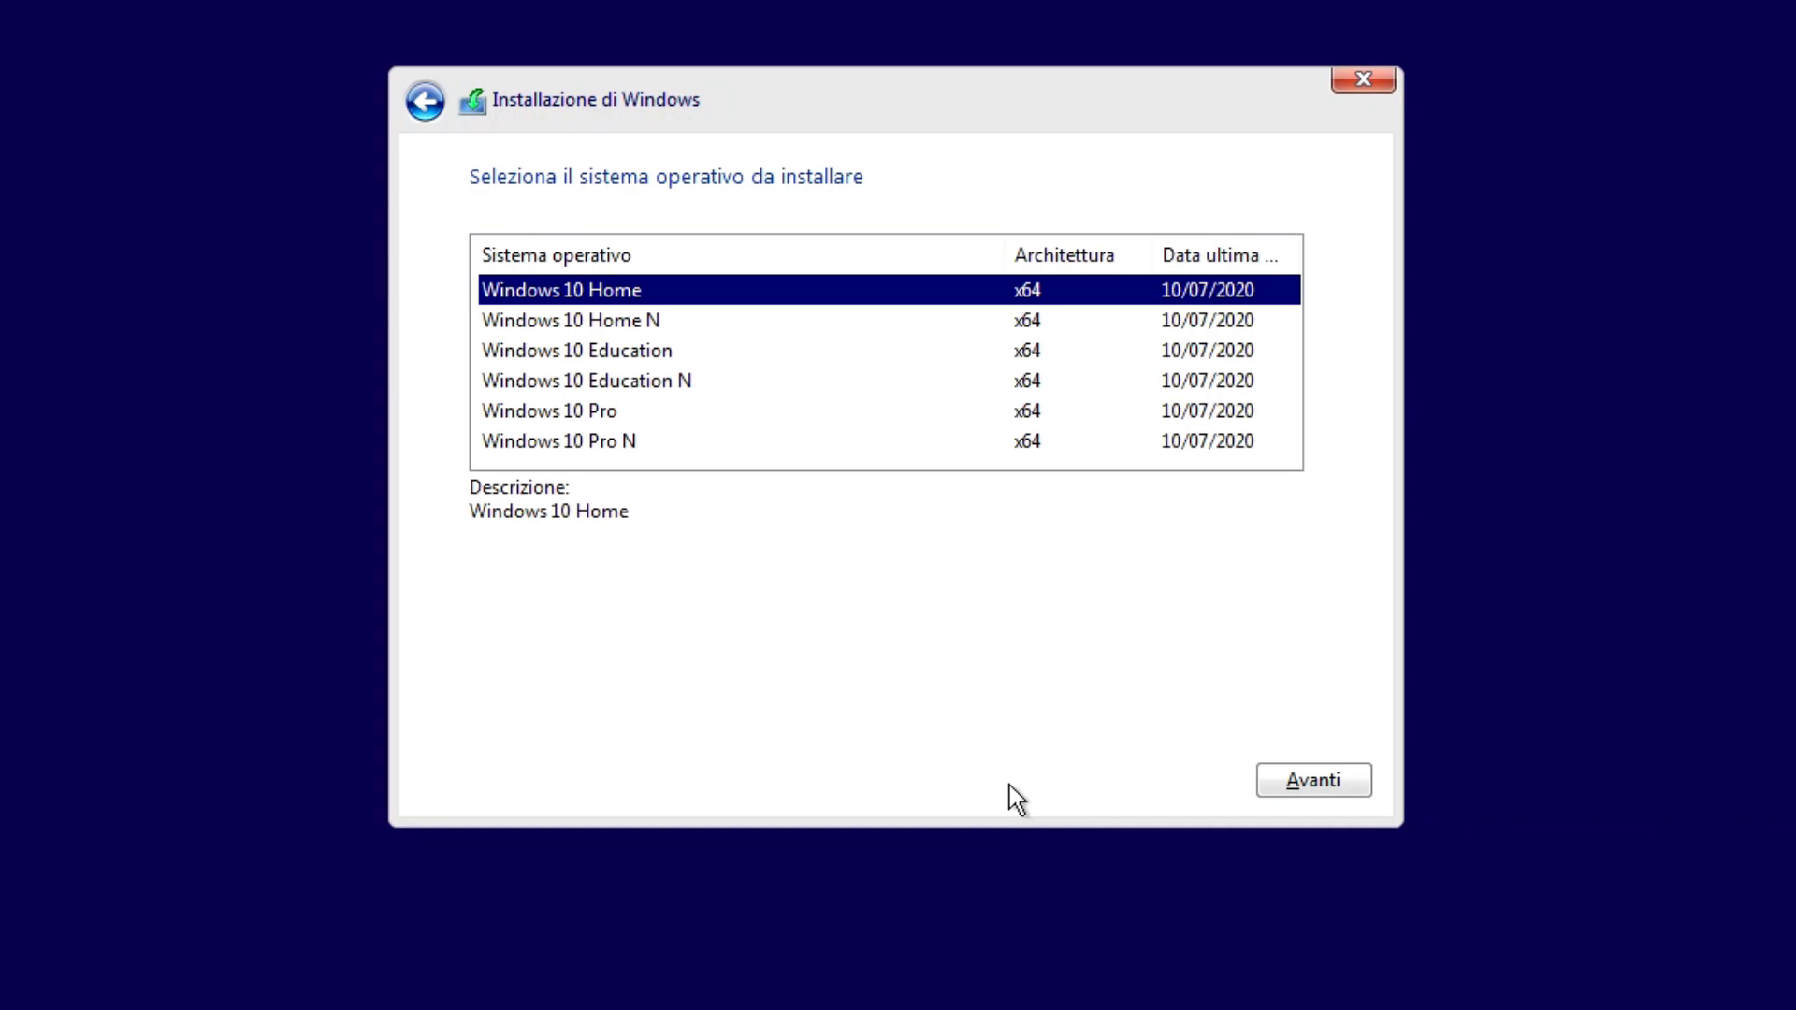
# Choose Windows 10 Pro as the operating system to install and accept the licence terms
pyautogui.click(589, 413)
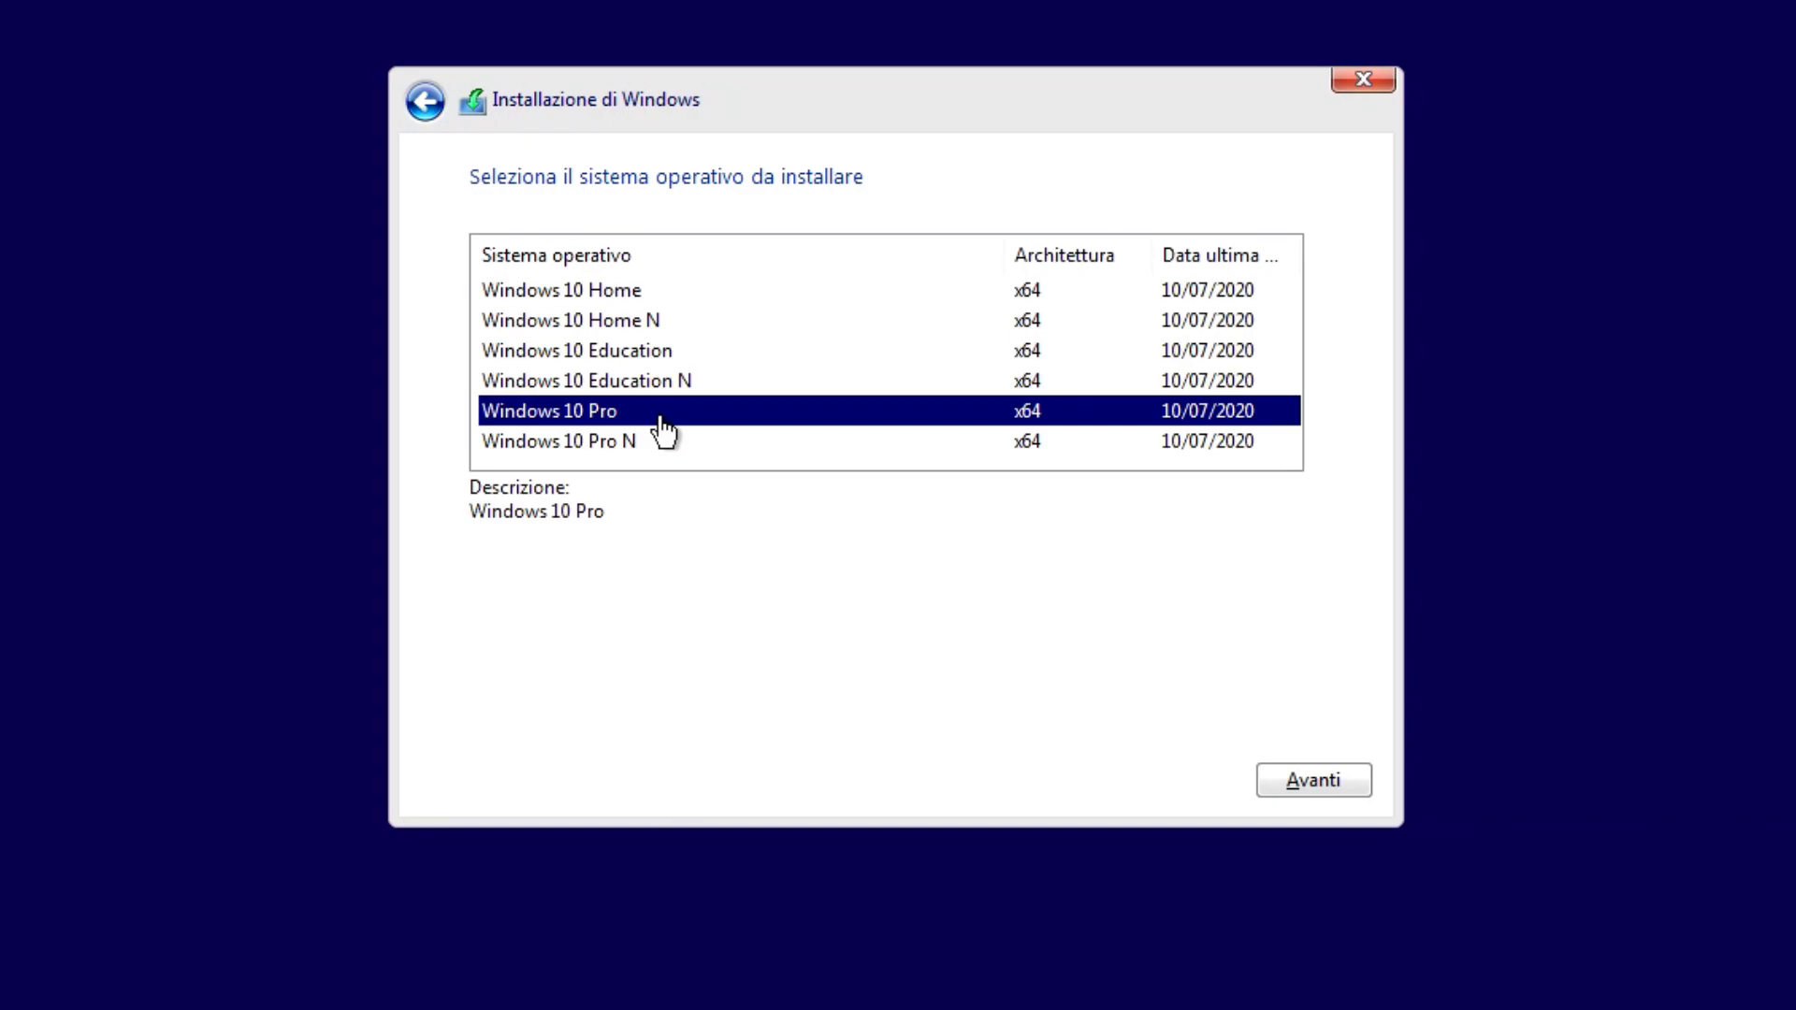
pyautogui.click(1296, 777)
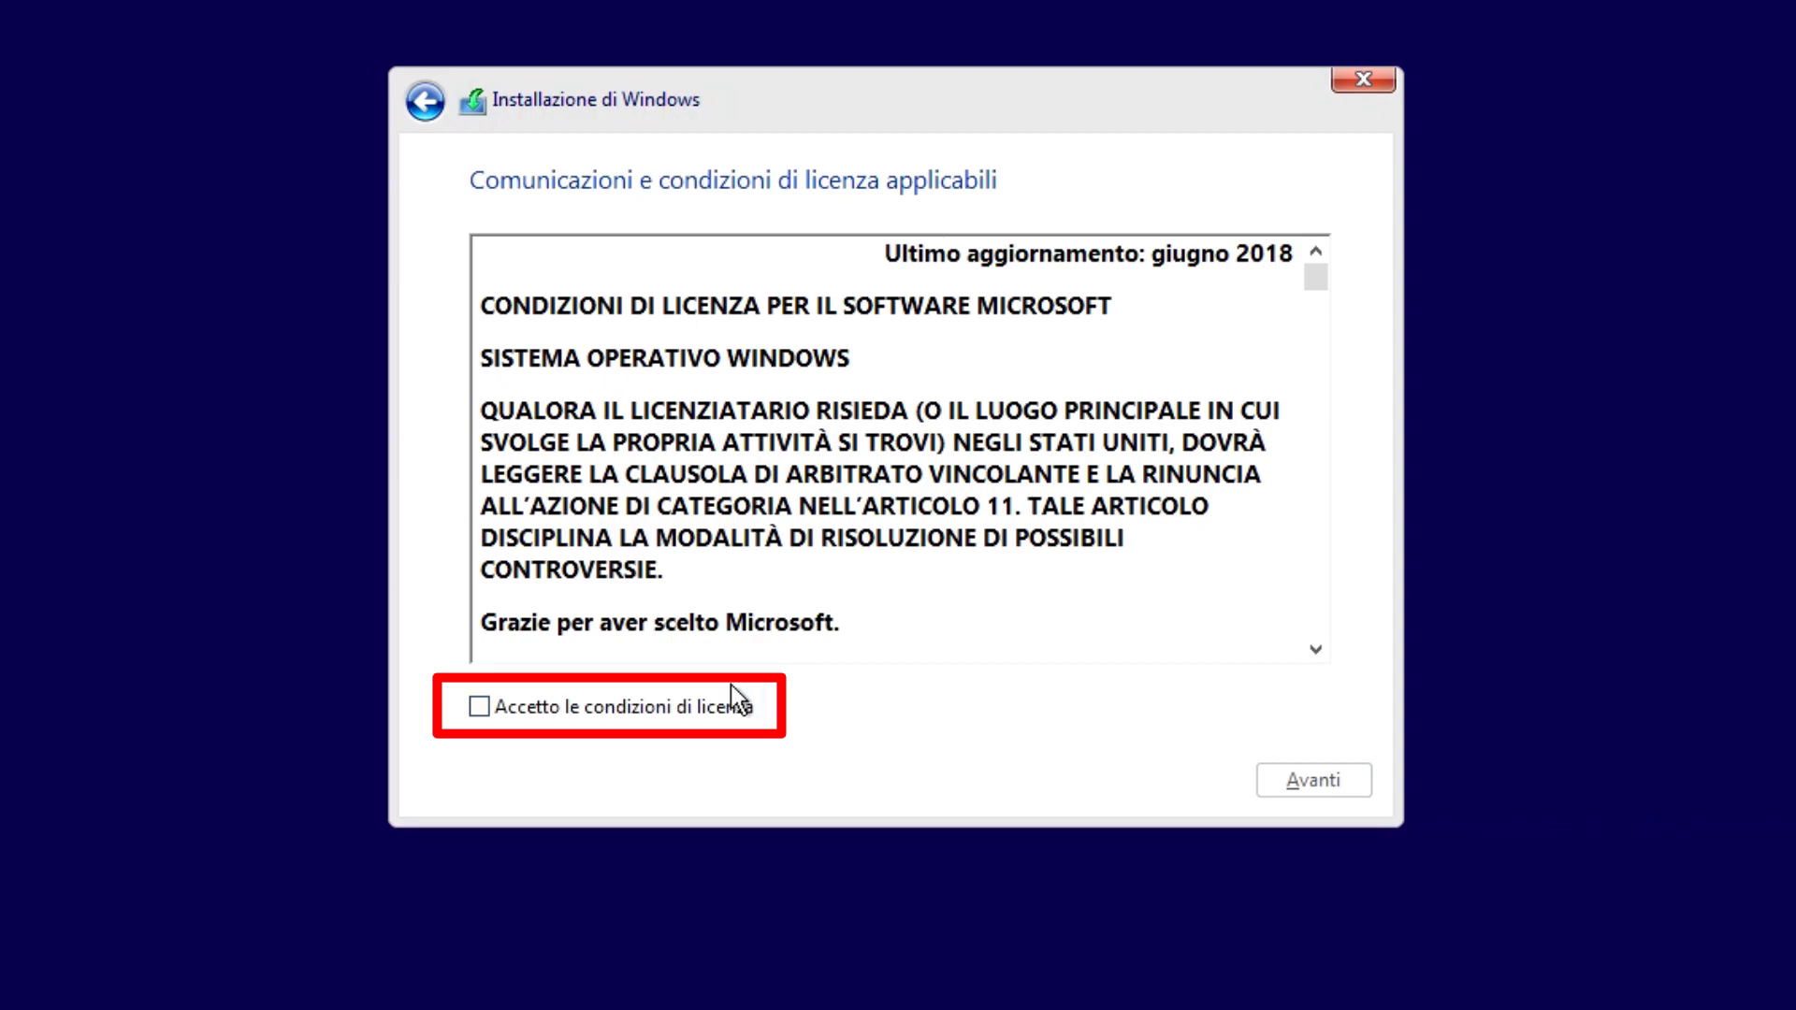
pyautogui.click(480, 708)
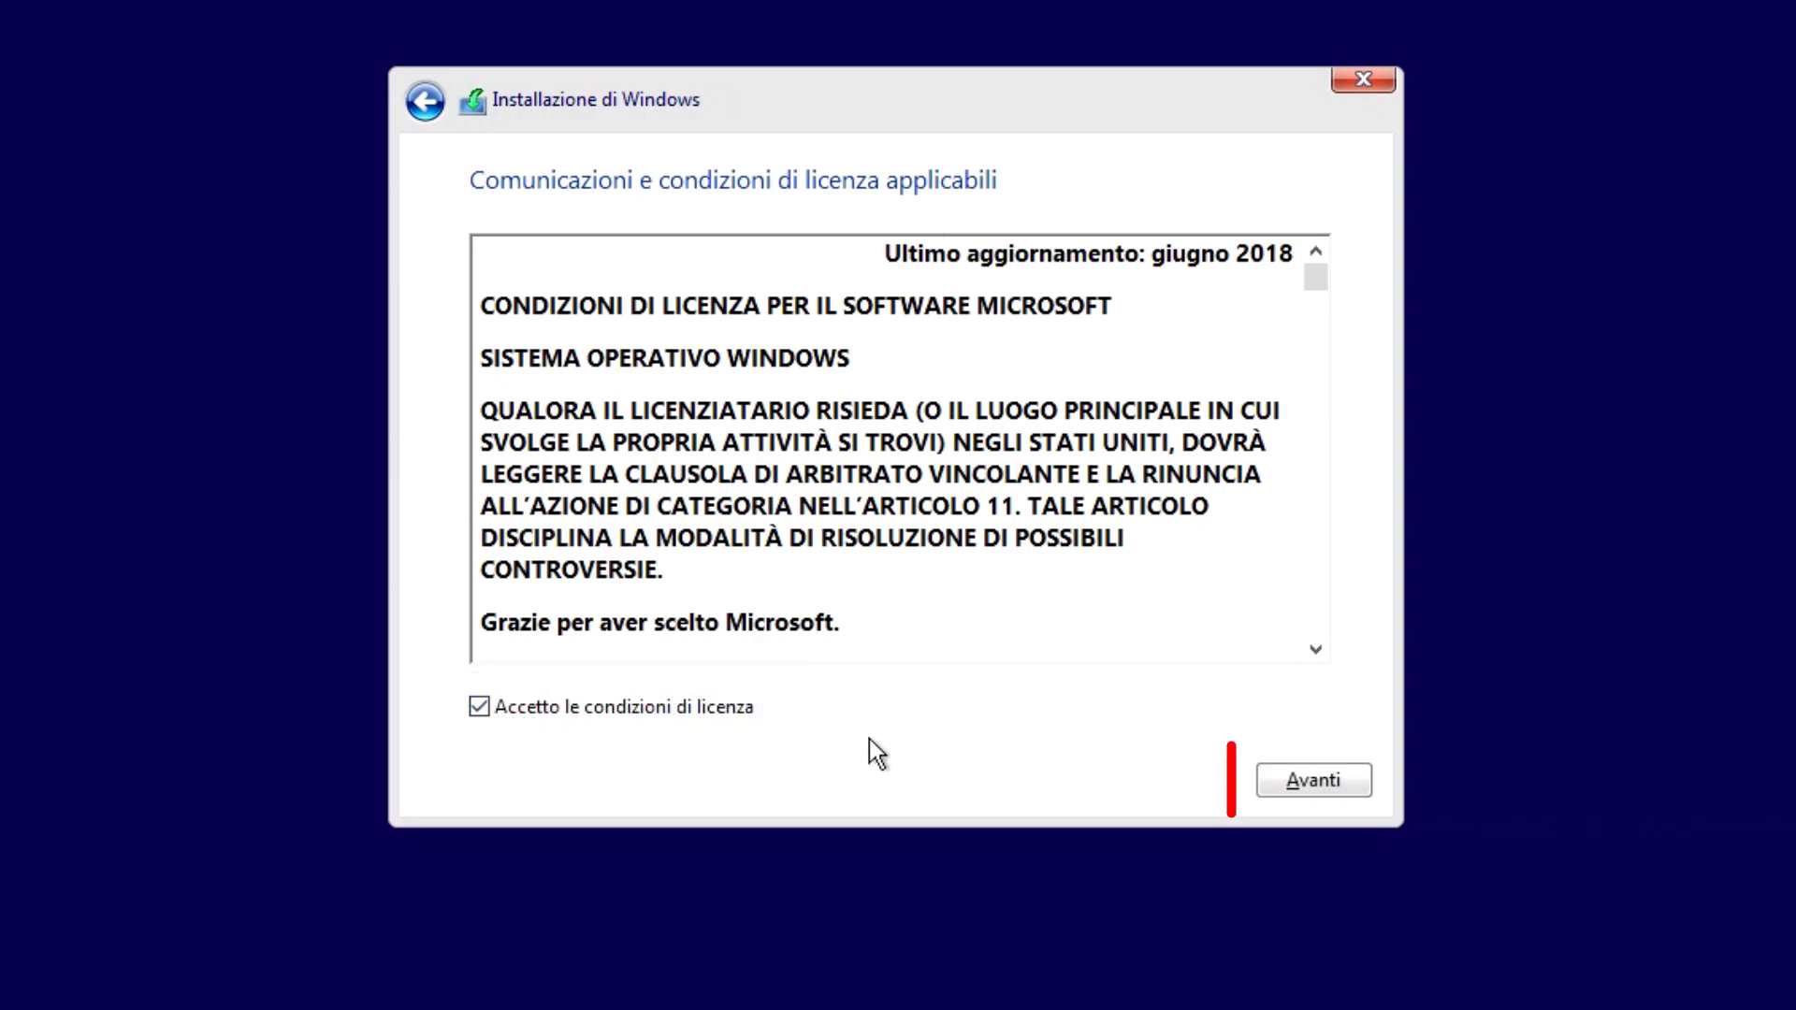
pyautogui.click(1287, 780)
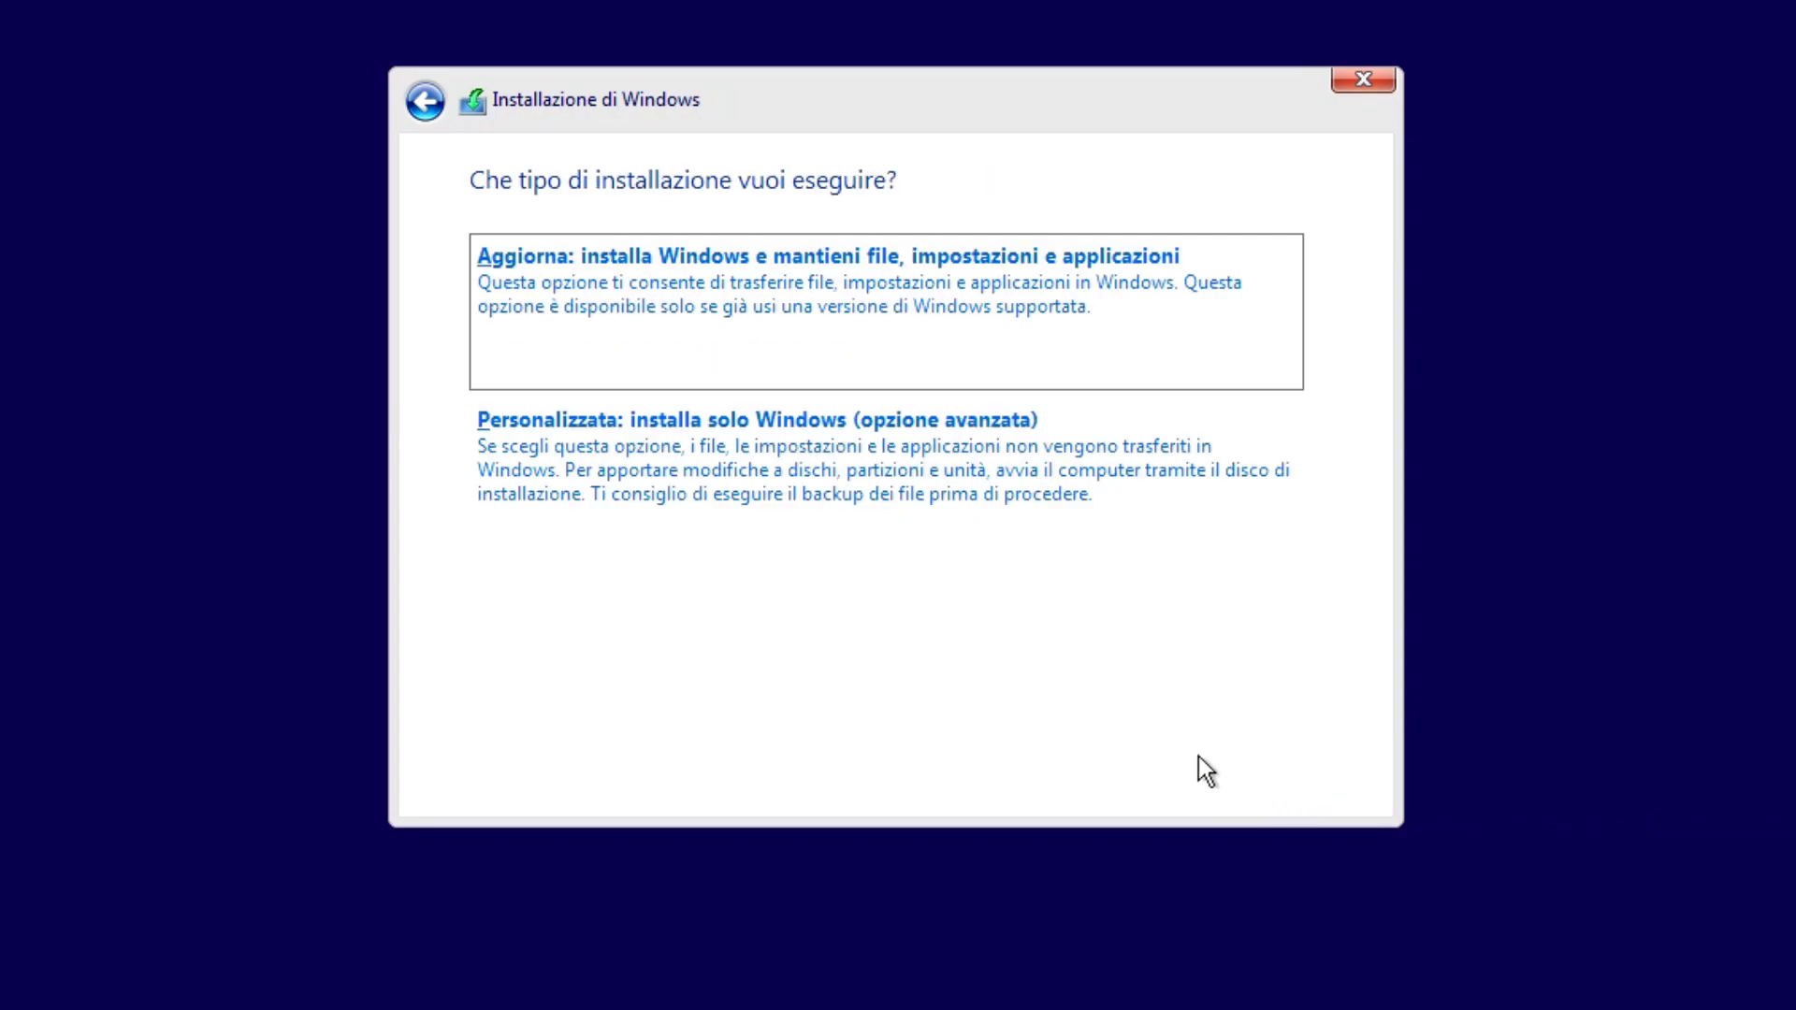
# Choose the custom installation (Personalizzata) and format Unità 0 Partizione 3
pyautogui.click(856, 498)
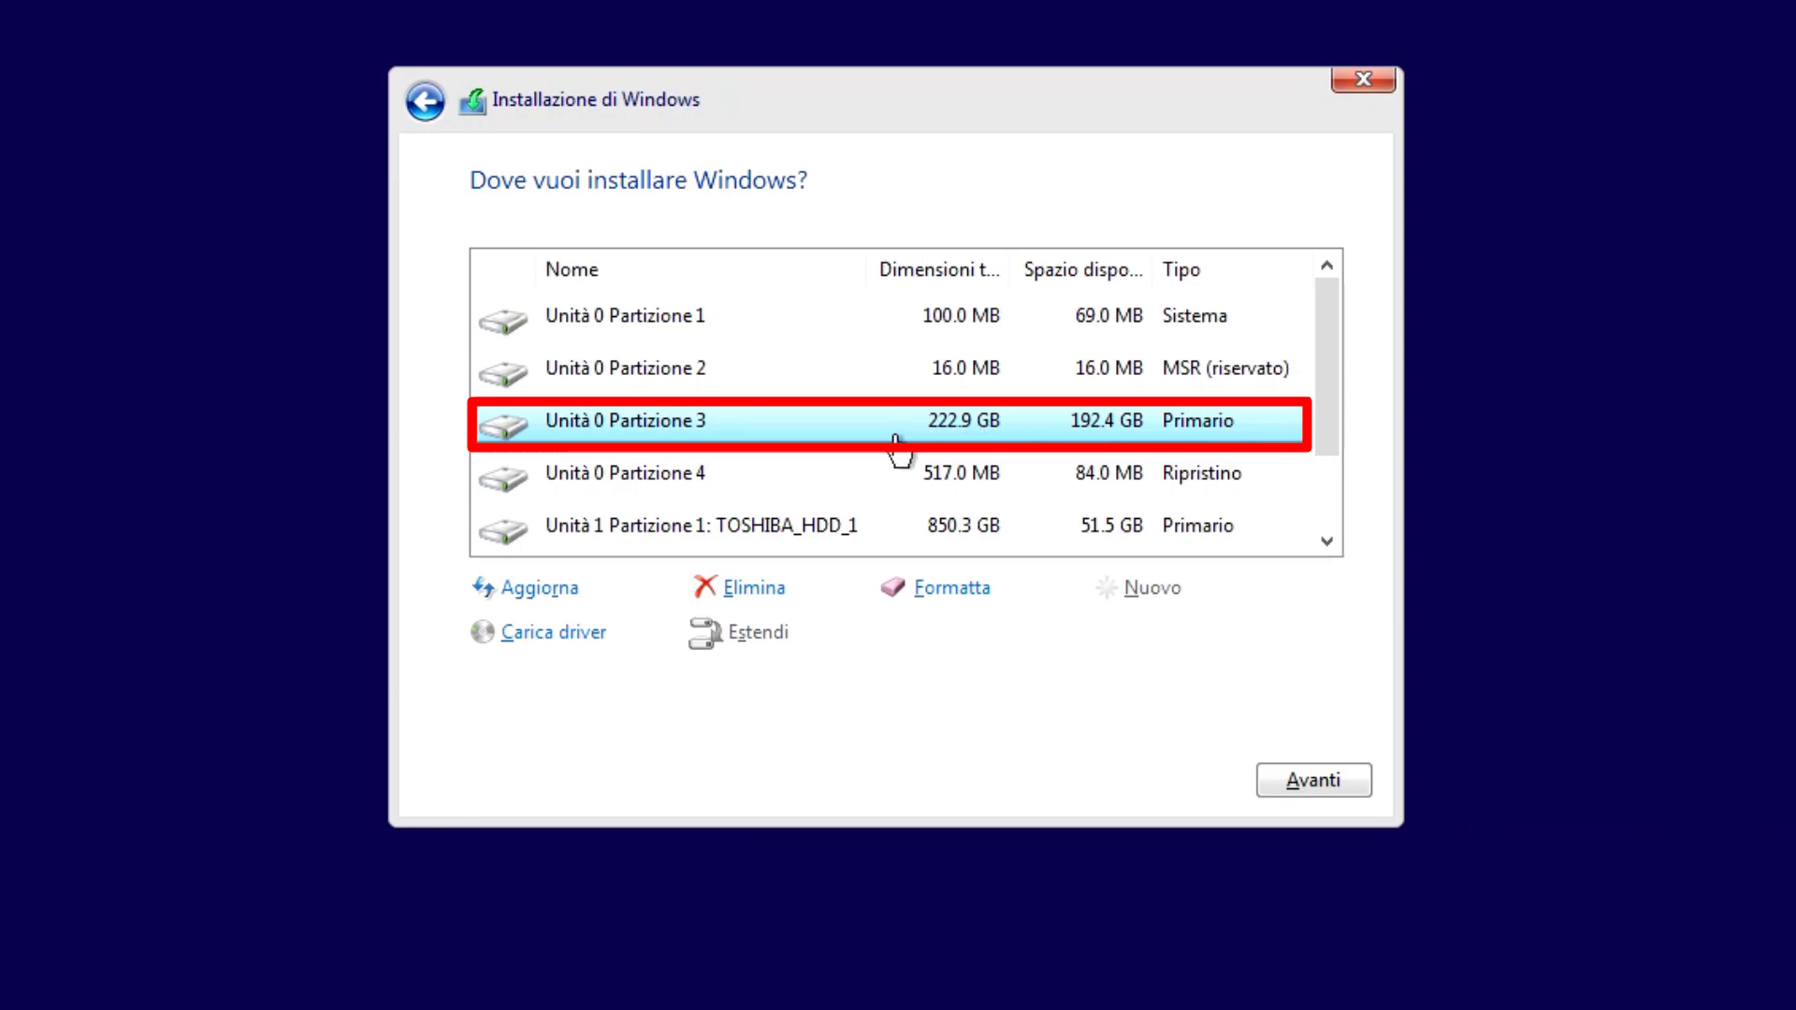
pyautogui.click(944, 599)
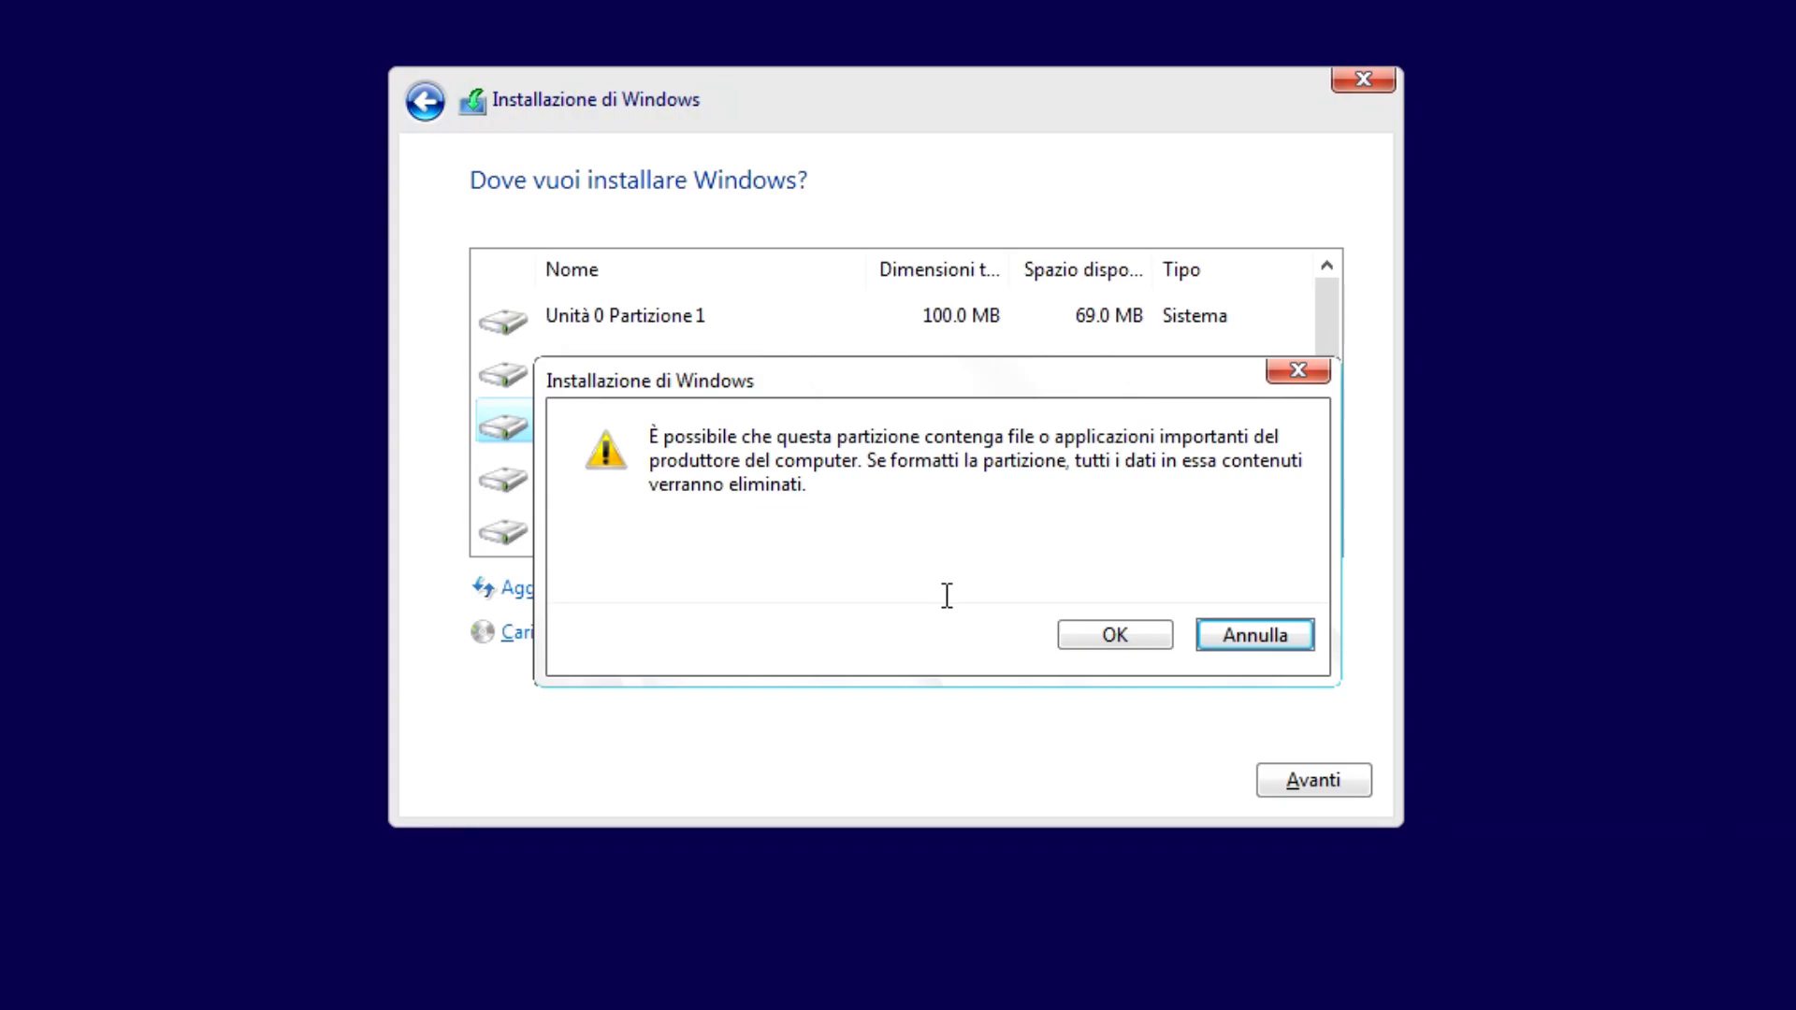
pyautogui.click(1109, 636)
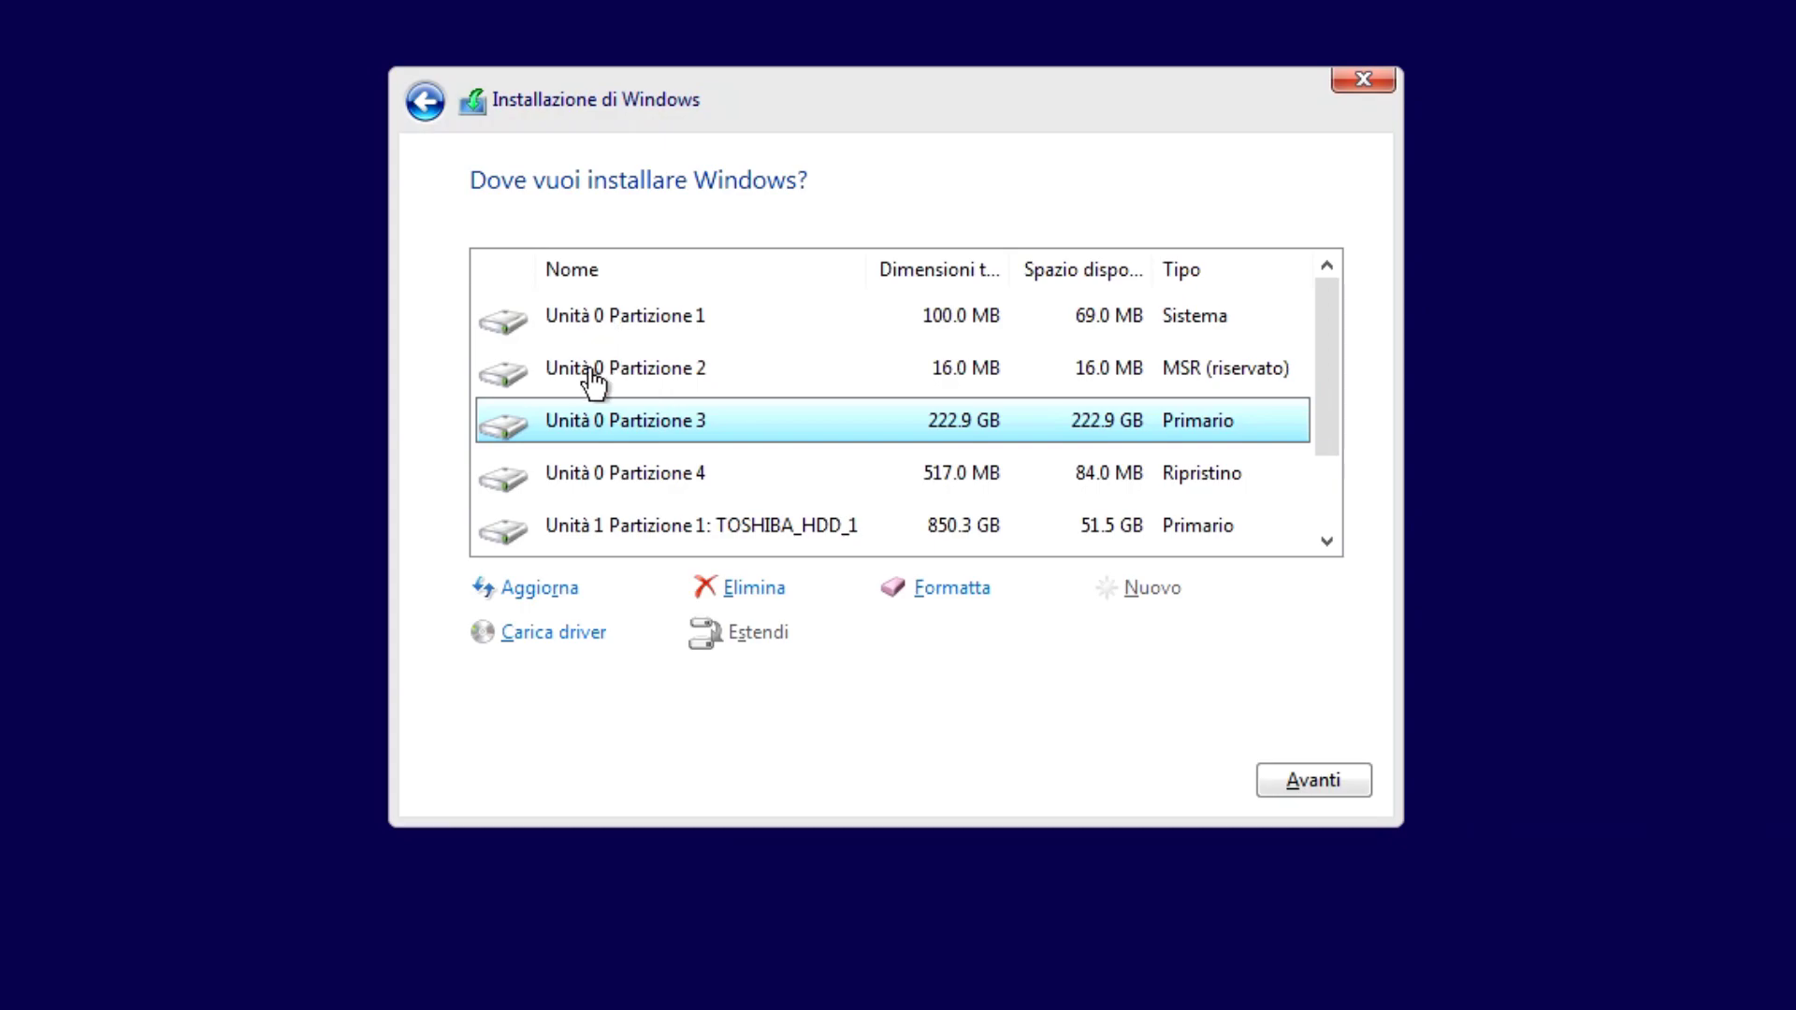
# Delete Unità 0 Partizione 4 and Unità 0 Partizione 3, accepting the loss of their data
pyautogui.click(685, 481)
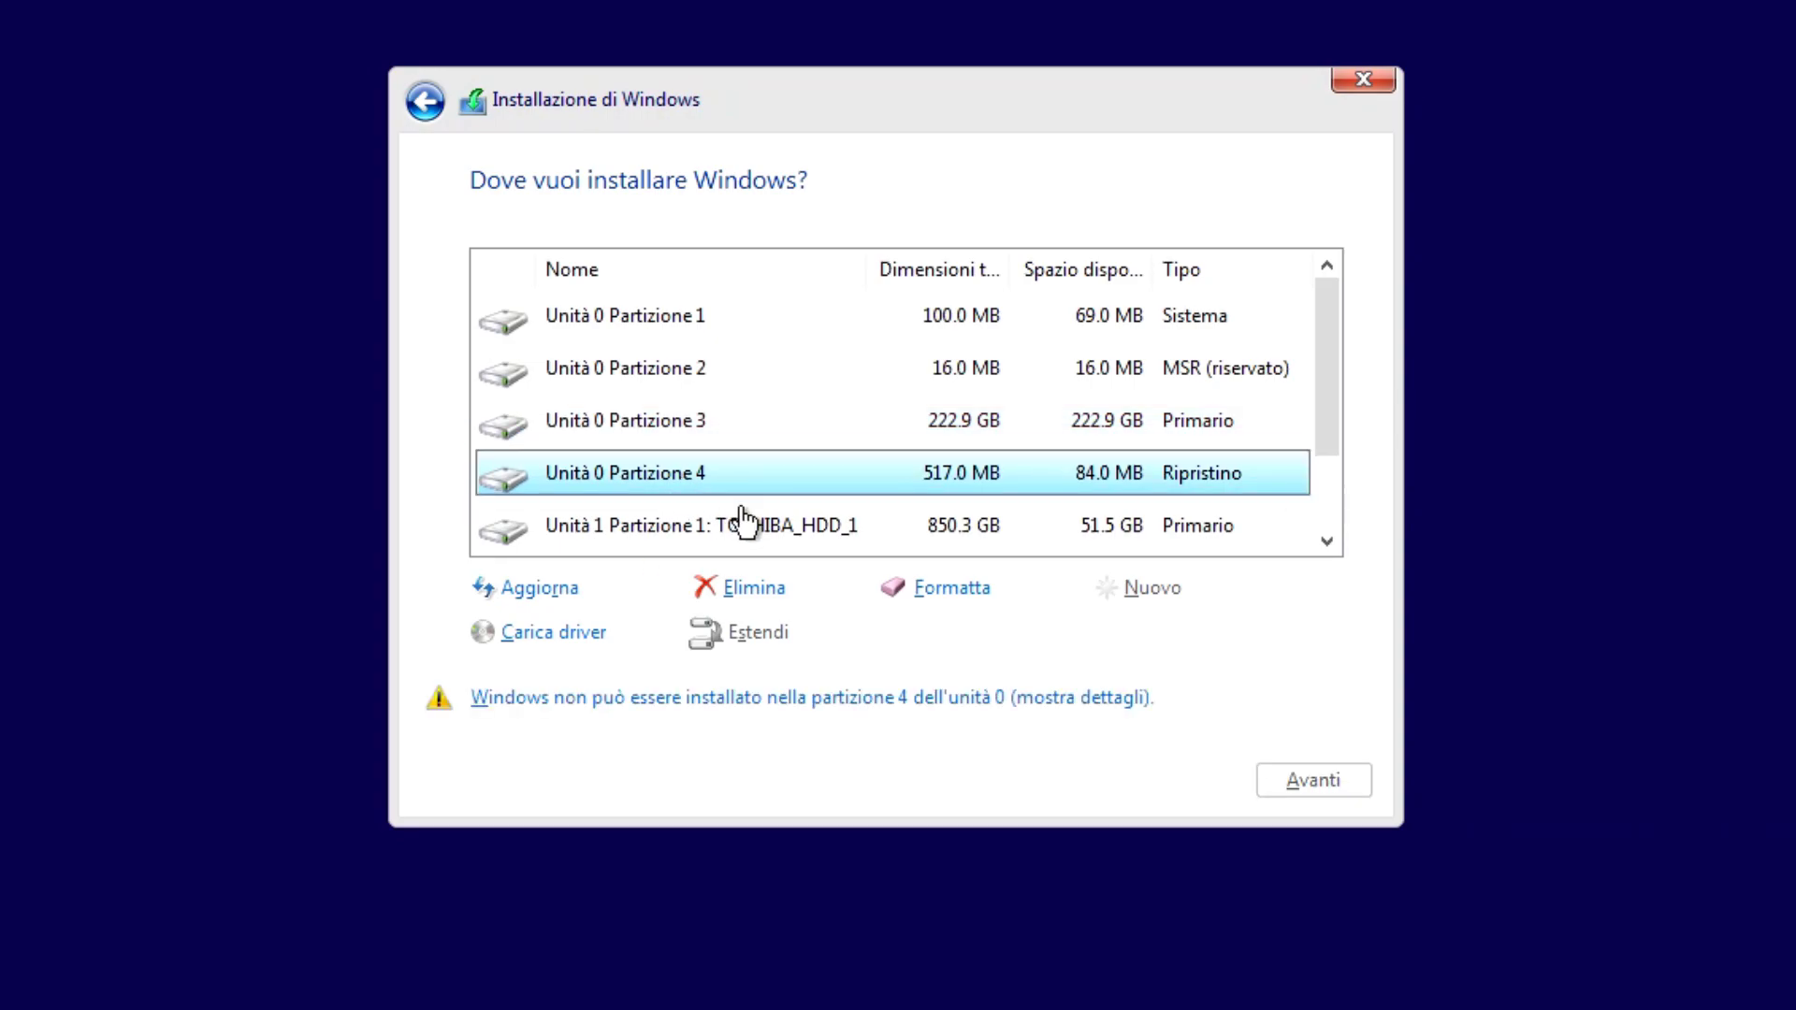
pyautogui.click(754, 595)
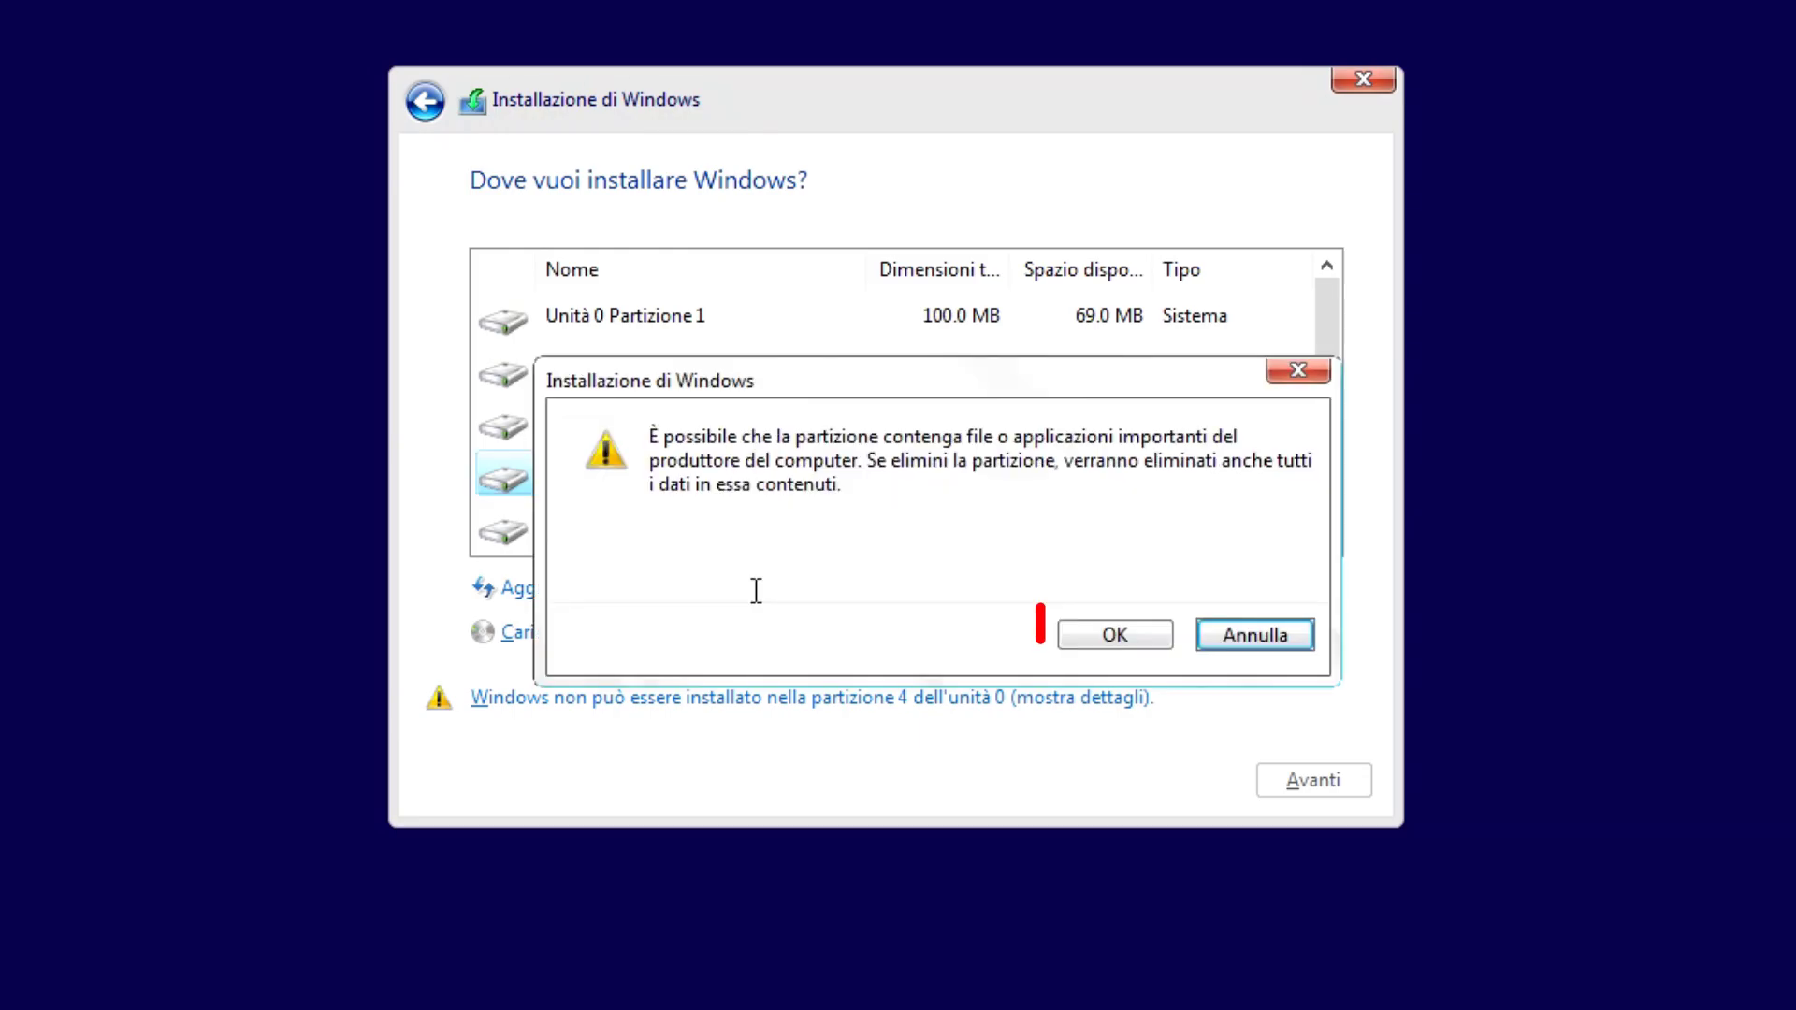
pyautogui.click(1071, 634)
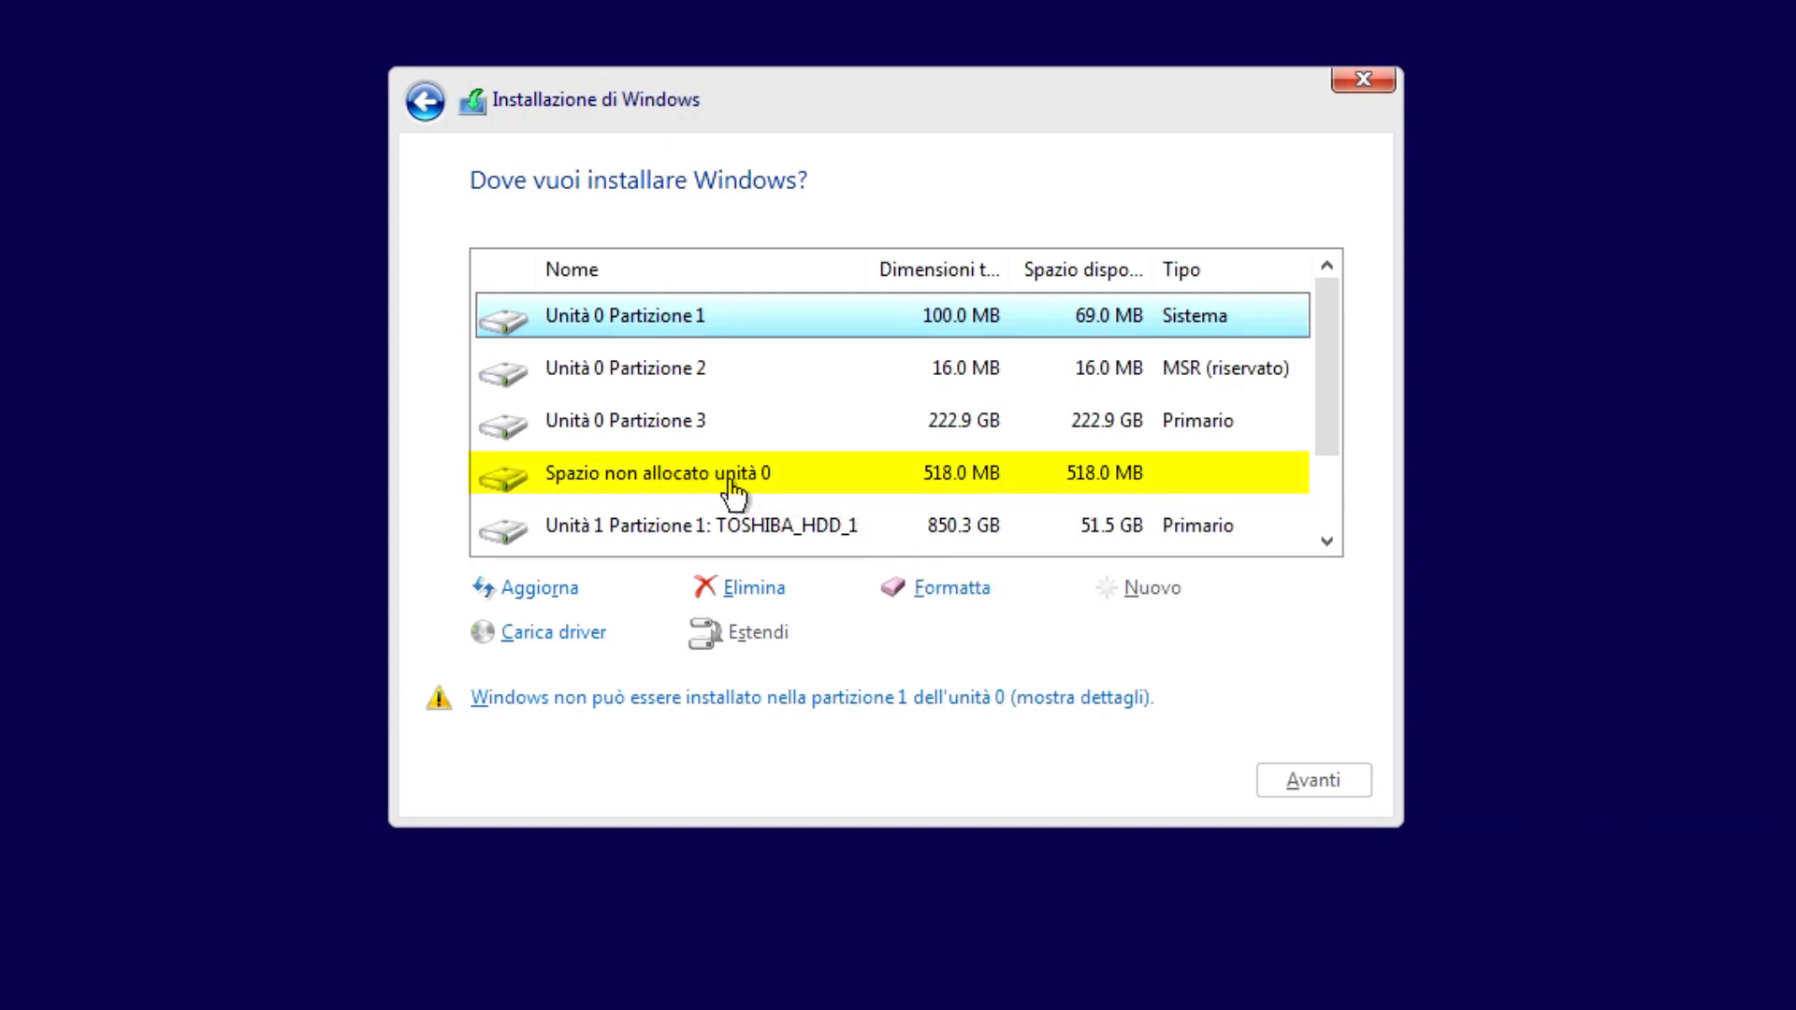
pyautogui.click(666, 423)
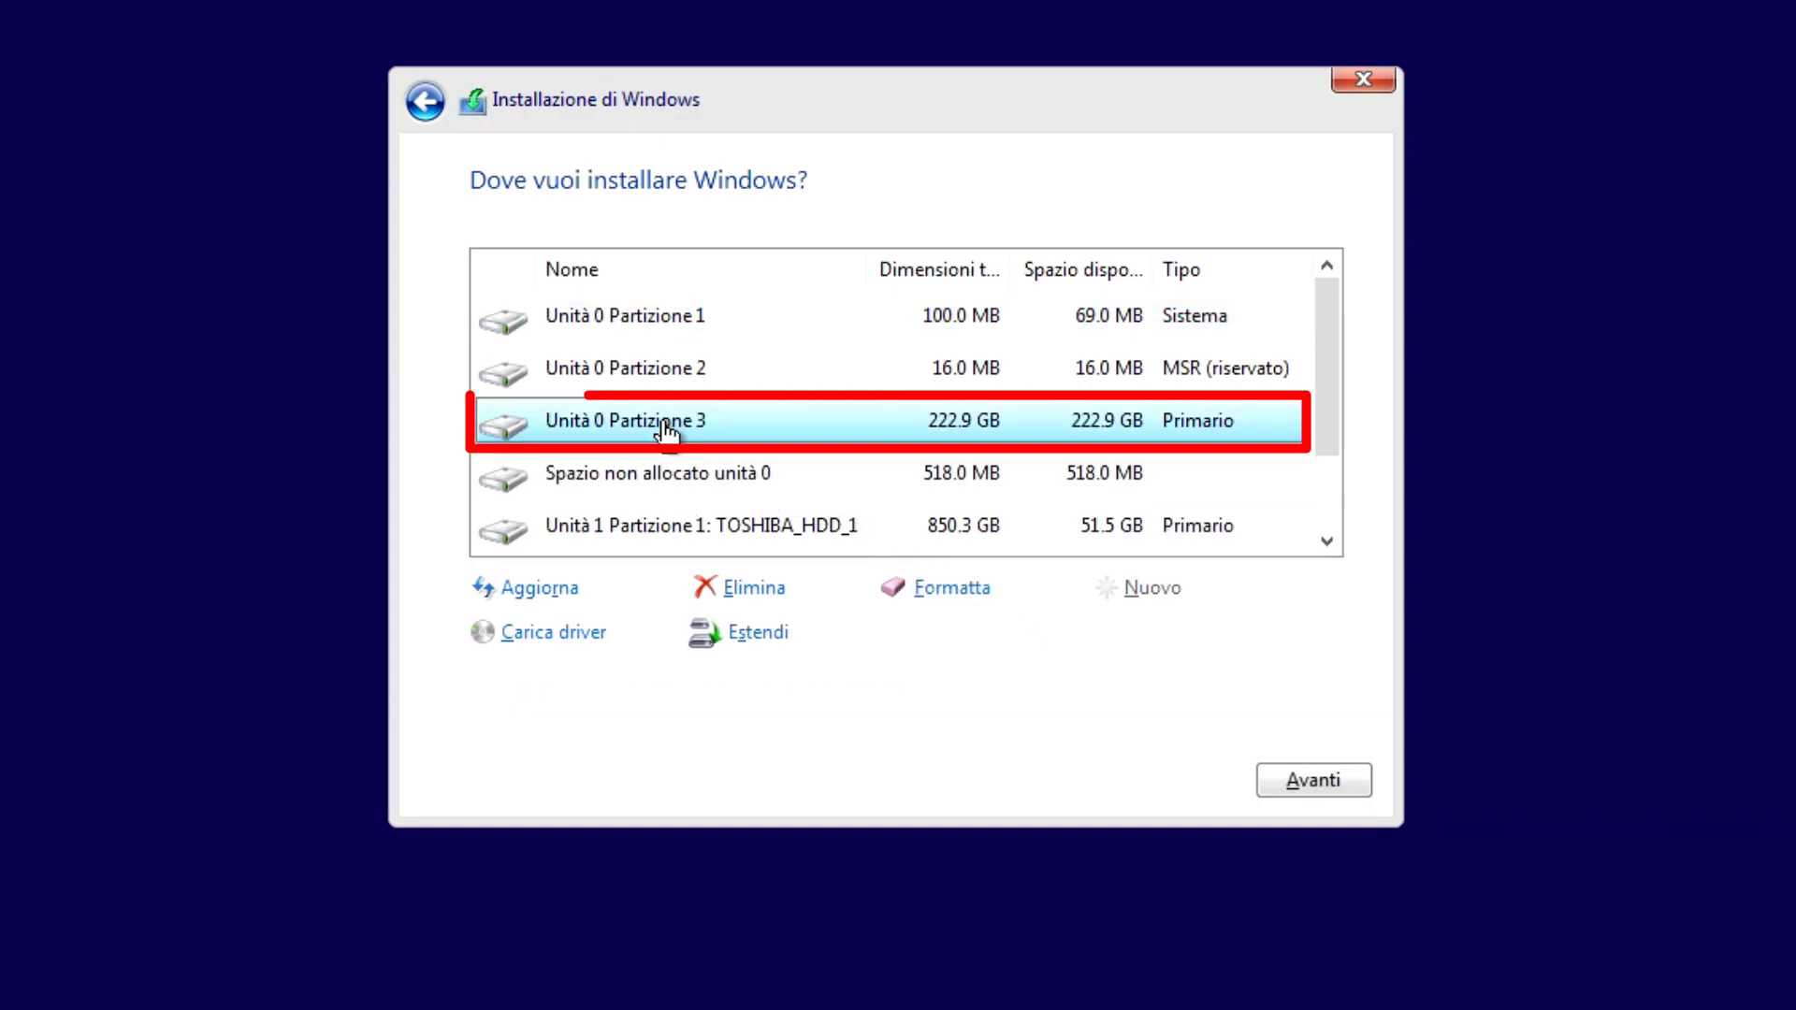
pyautogui.click(765, 593)
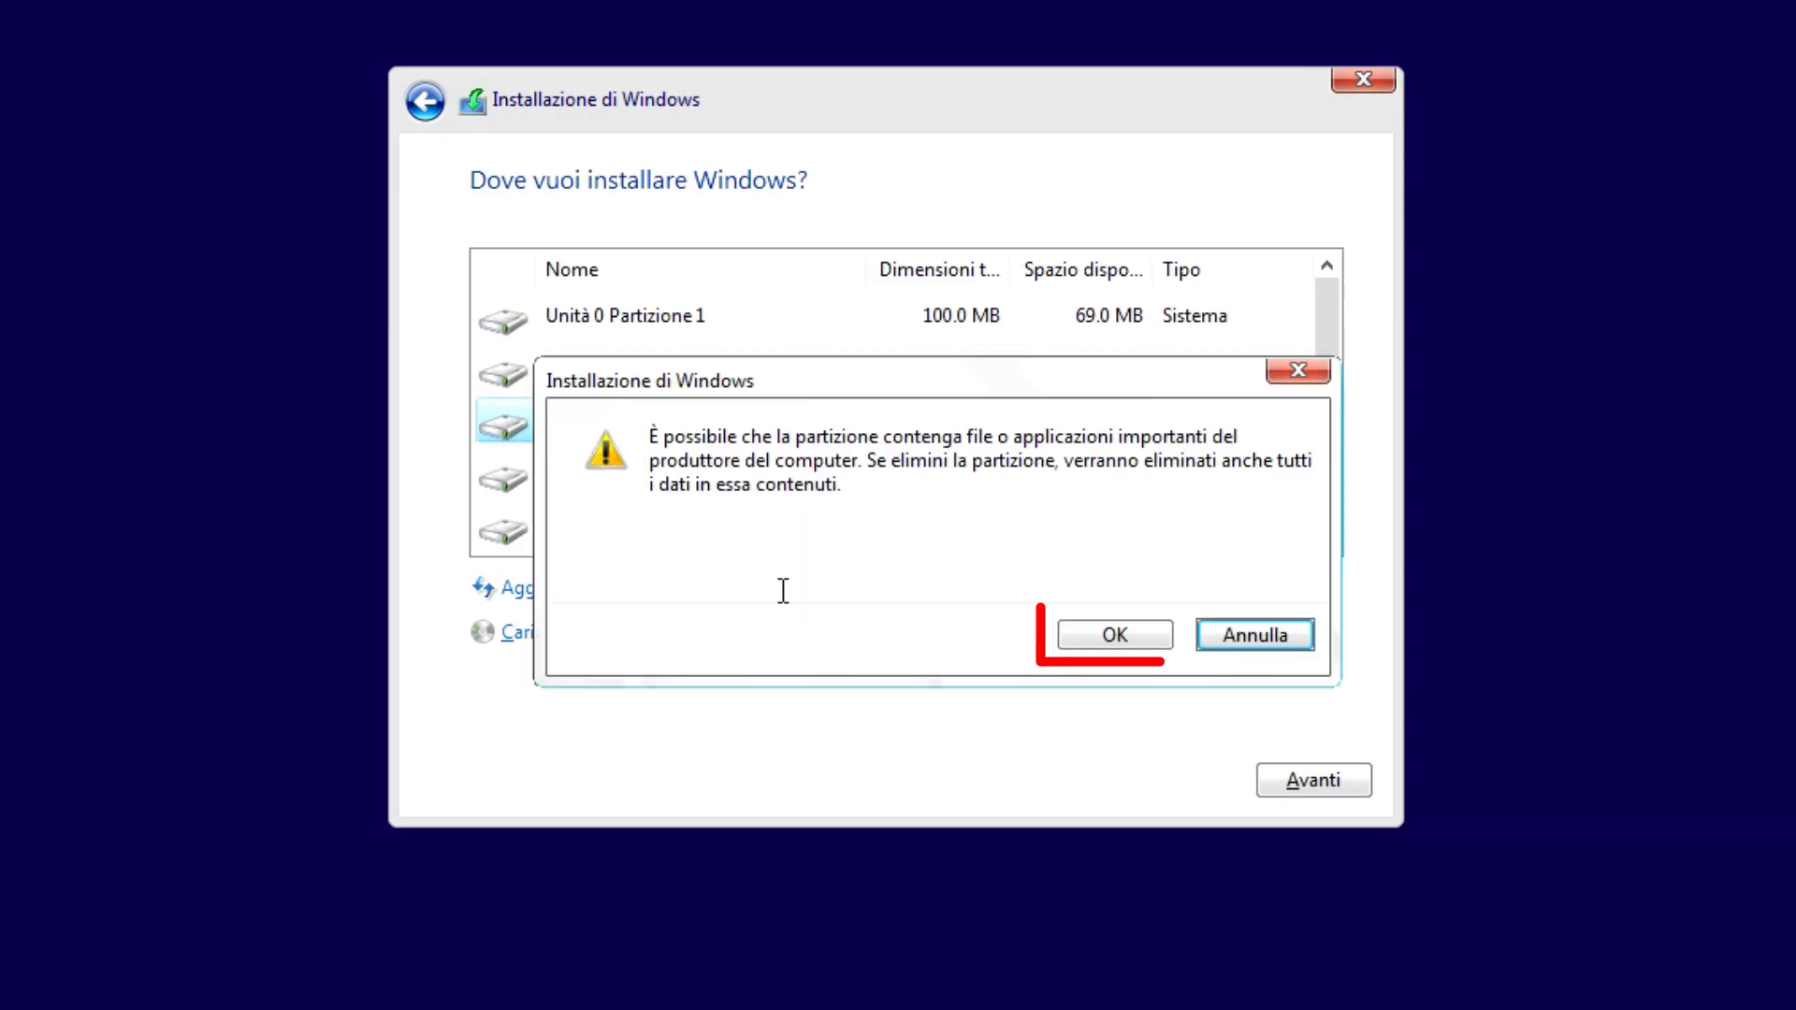
pyautogui.click(1080, 634)
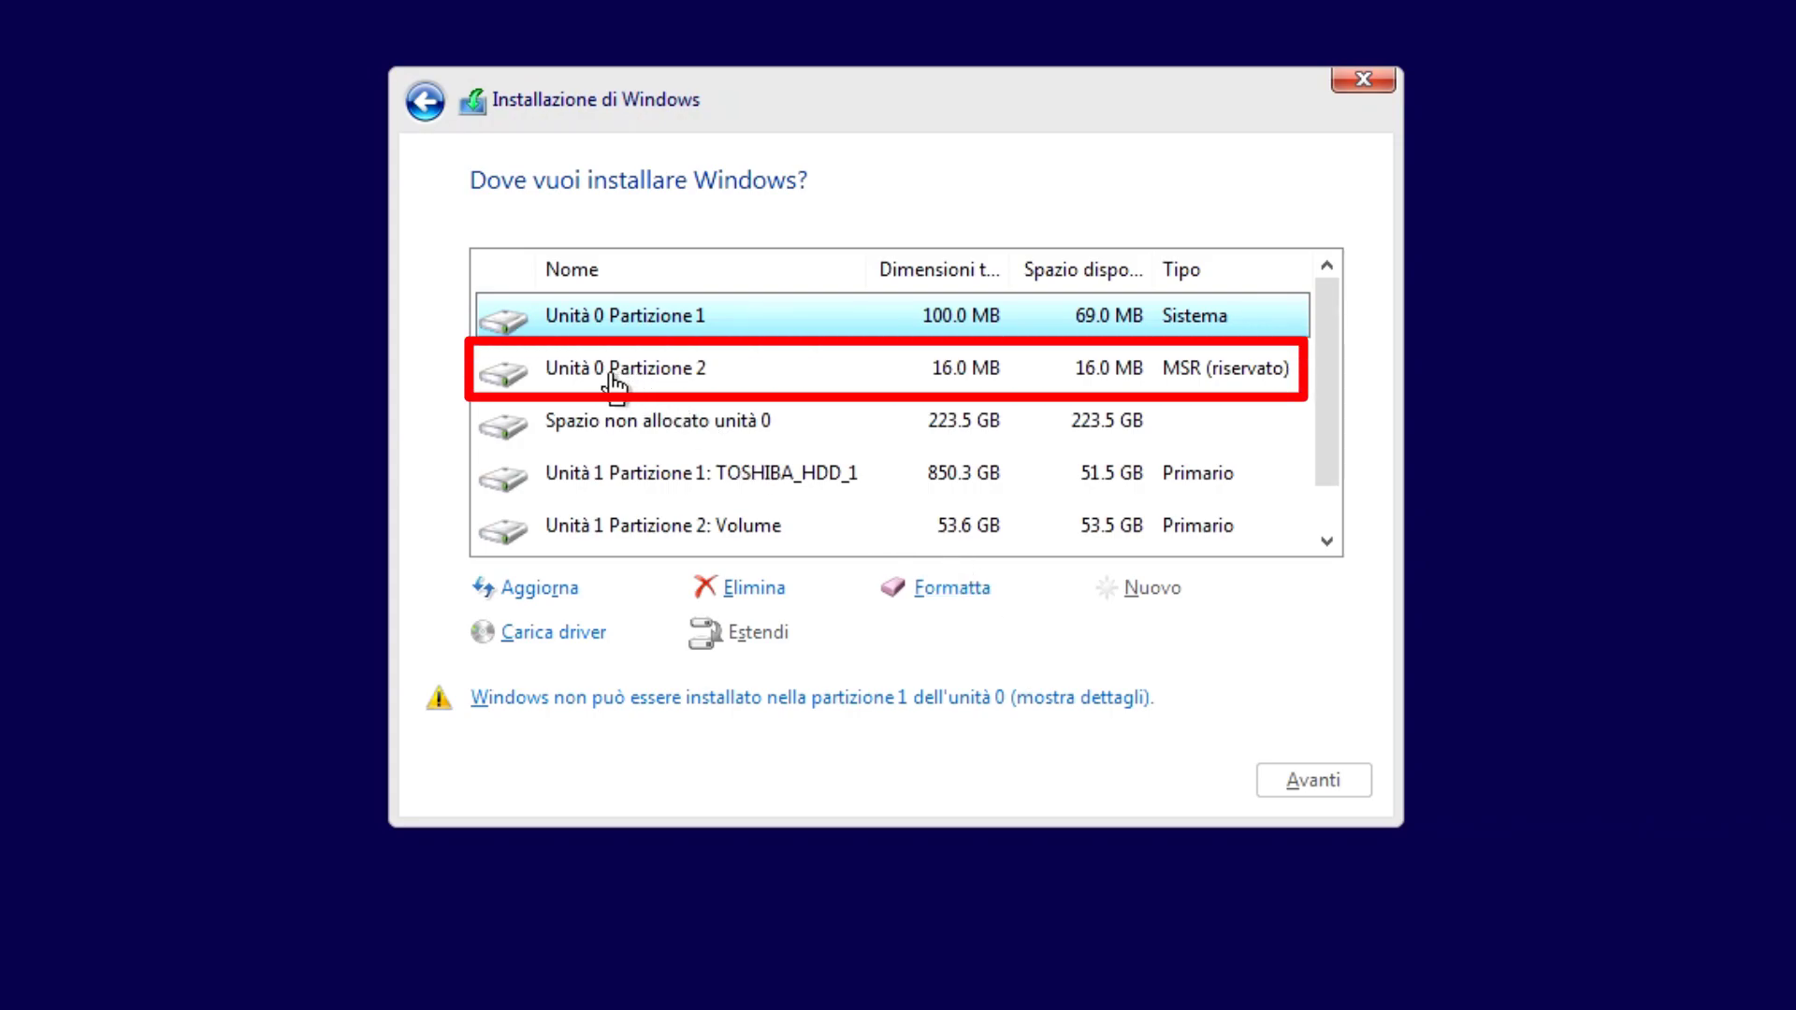
# Delete Unità 0 Partizione 2 and Unità 0 Partizione 1, accepting the loss of their data
pyautogui.click(641, 376)
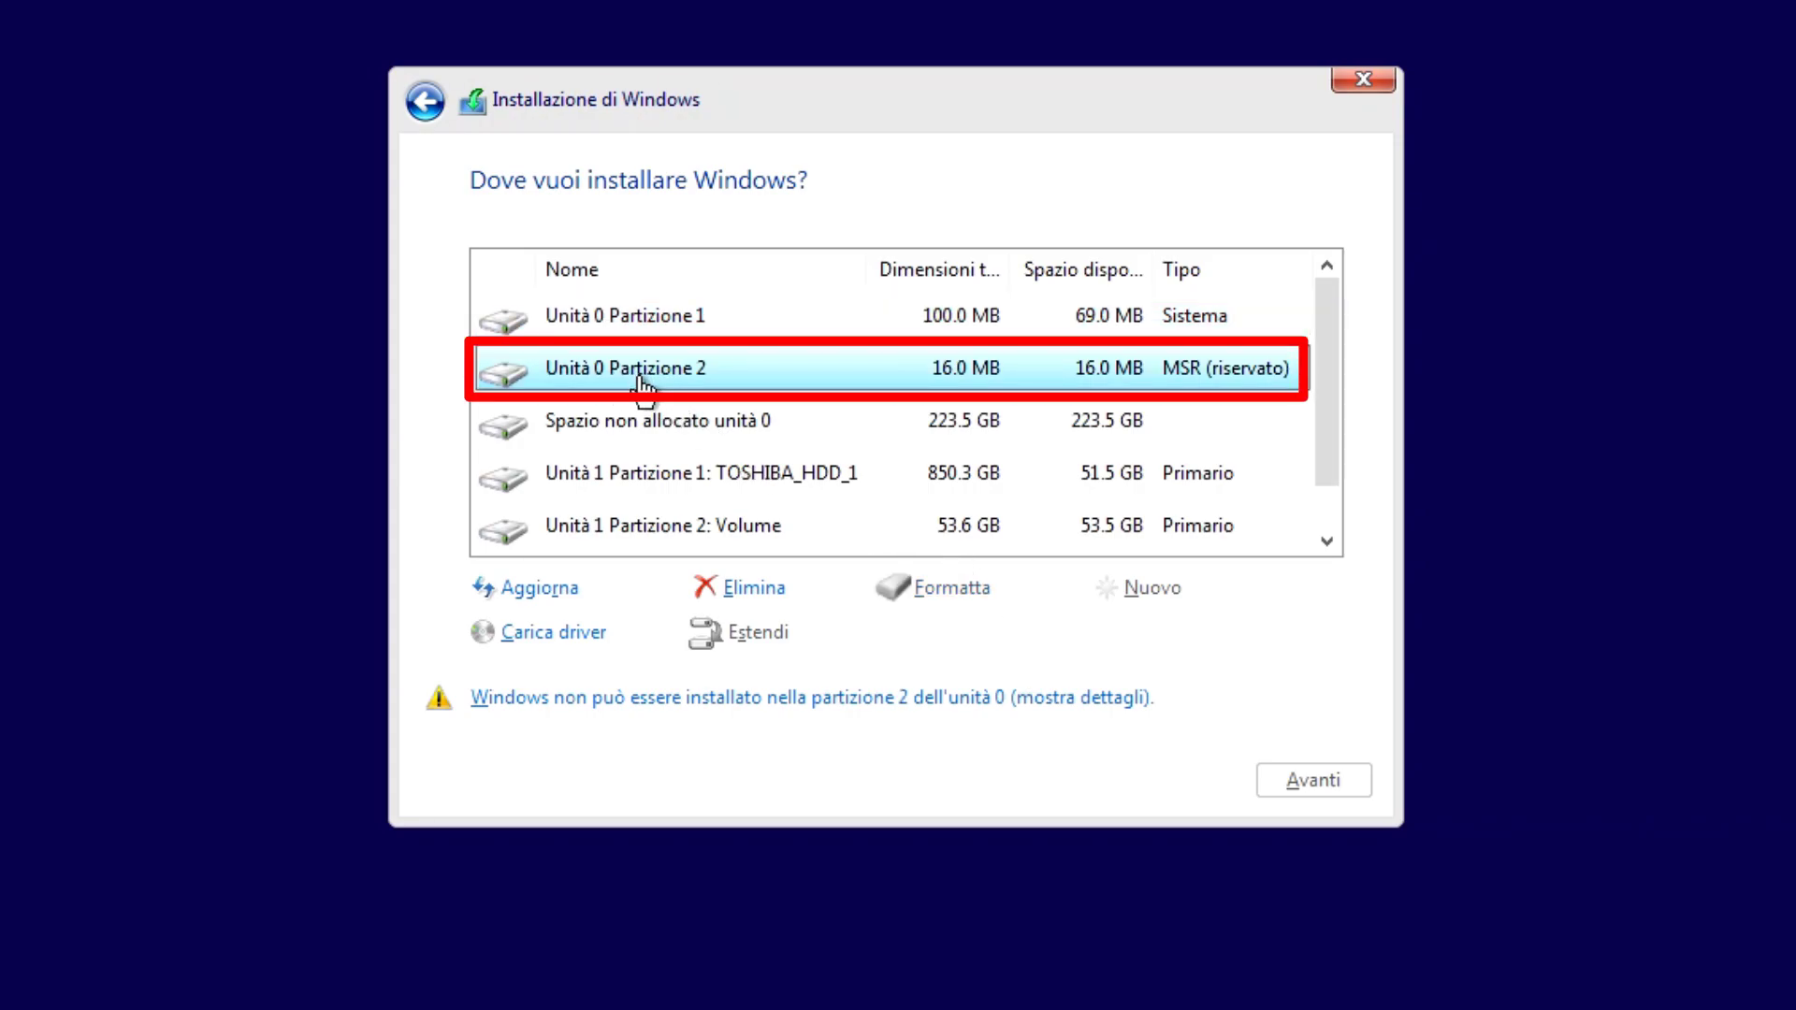
pyautogui.click(757, 593)
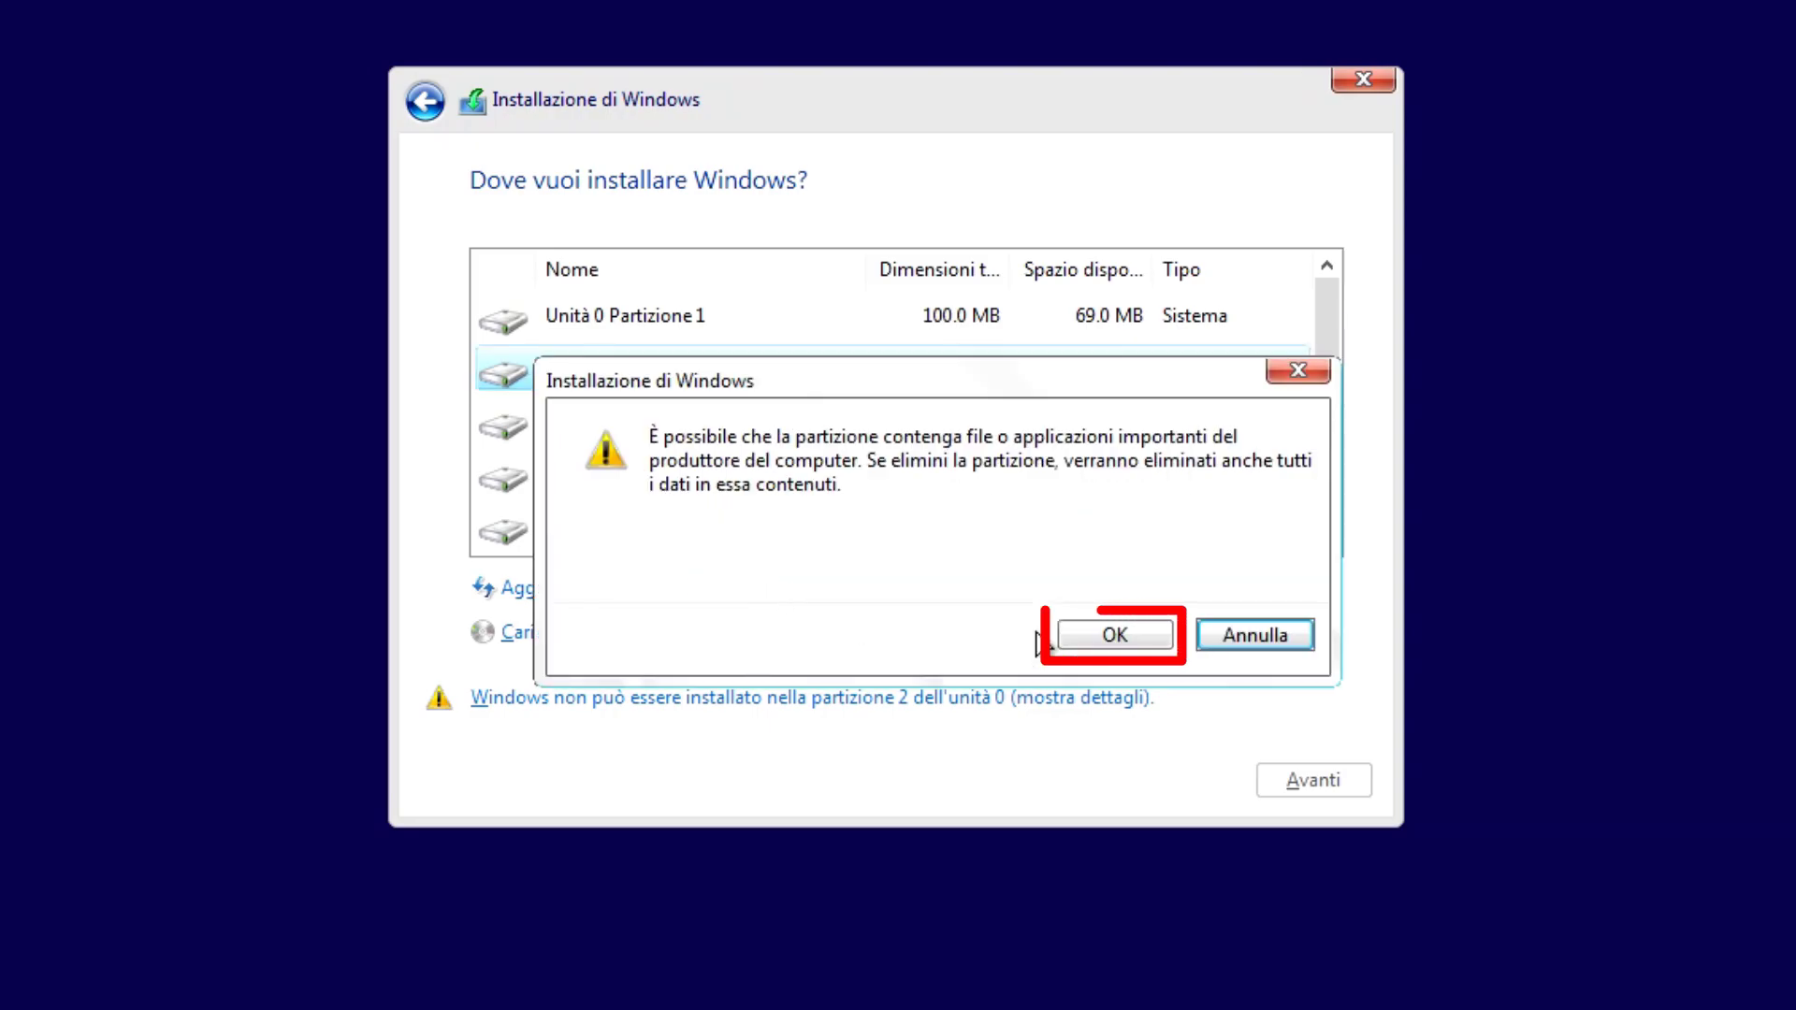
pyautogui.click(1113, 633)
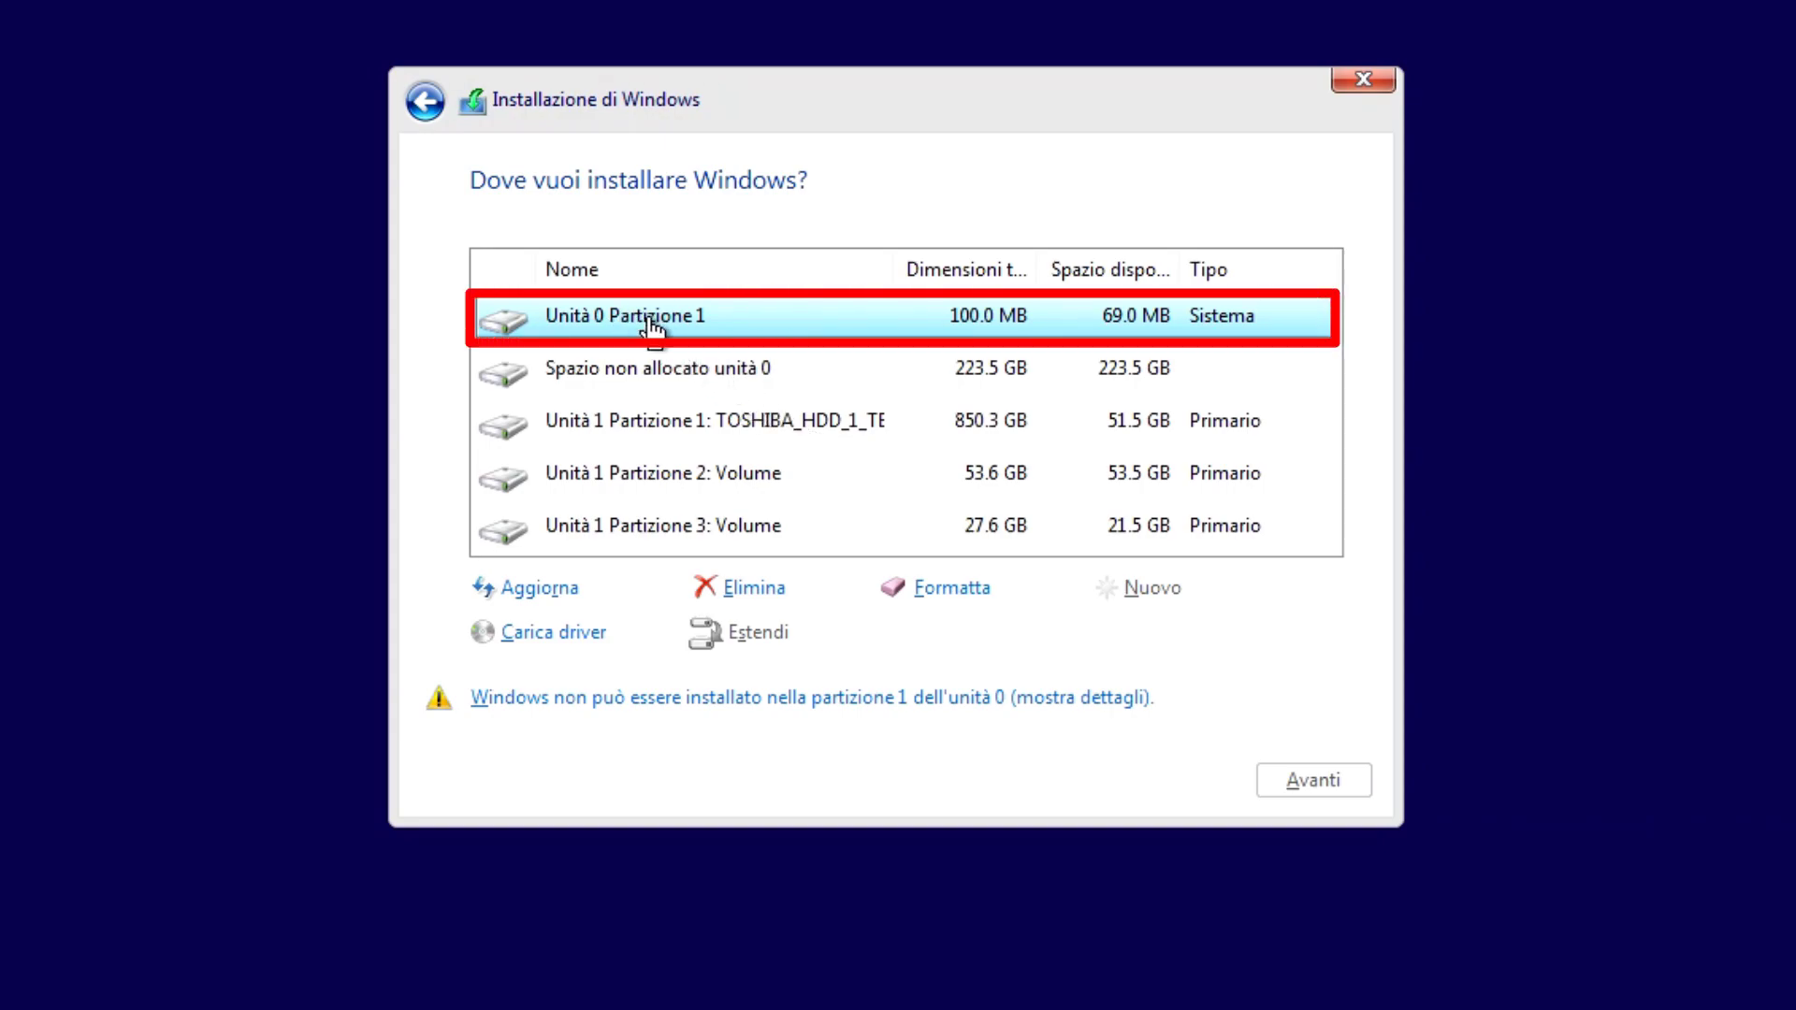
pyautogui.click(772, 589)
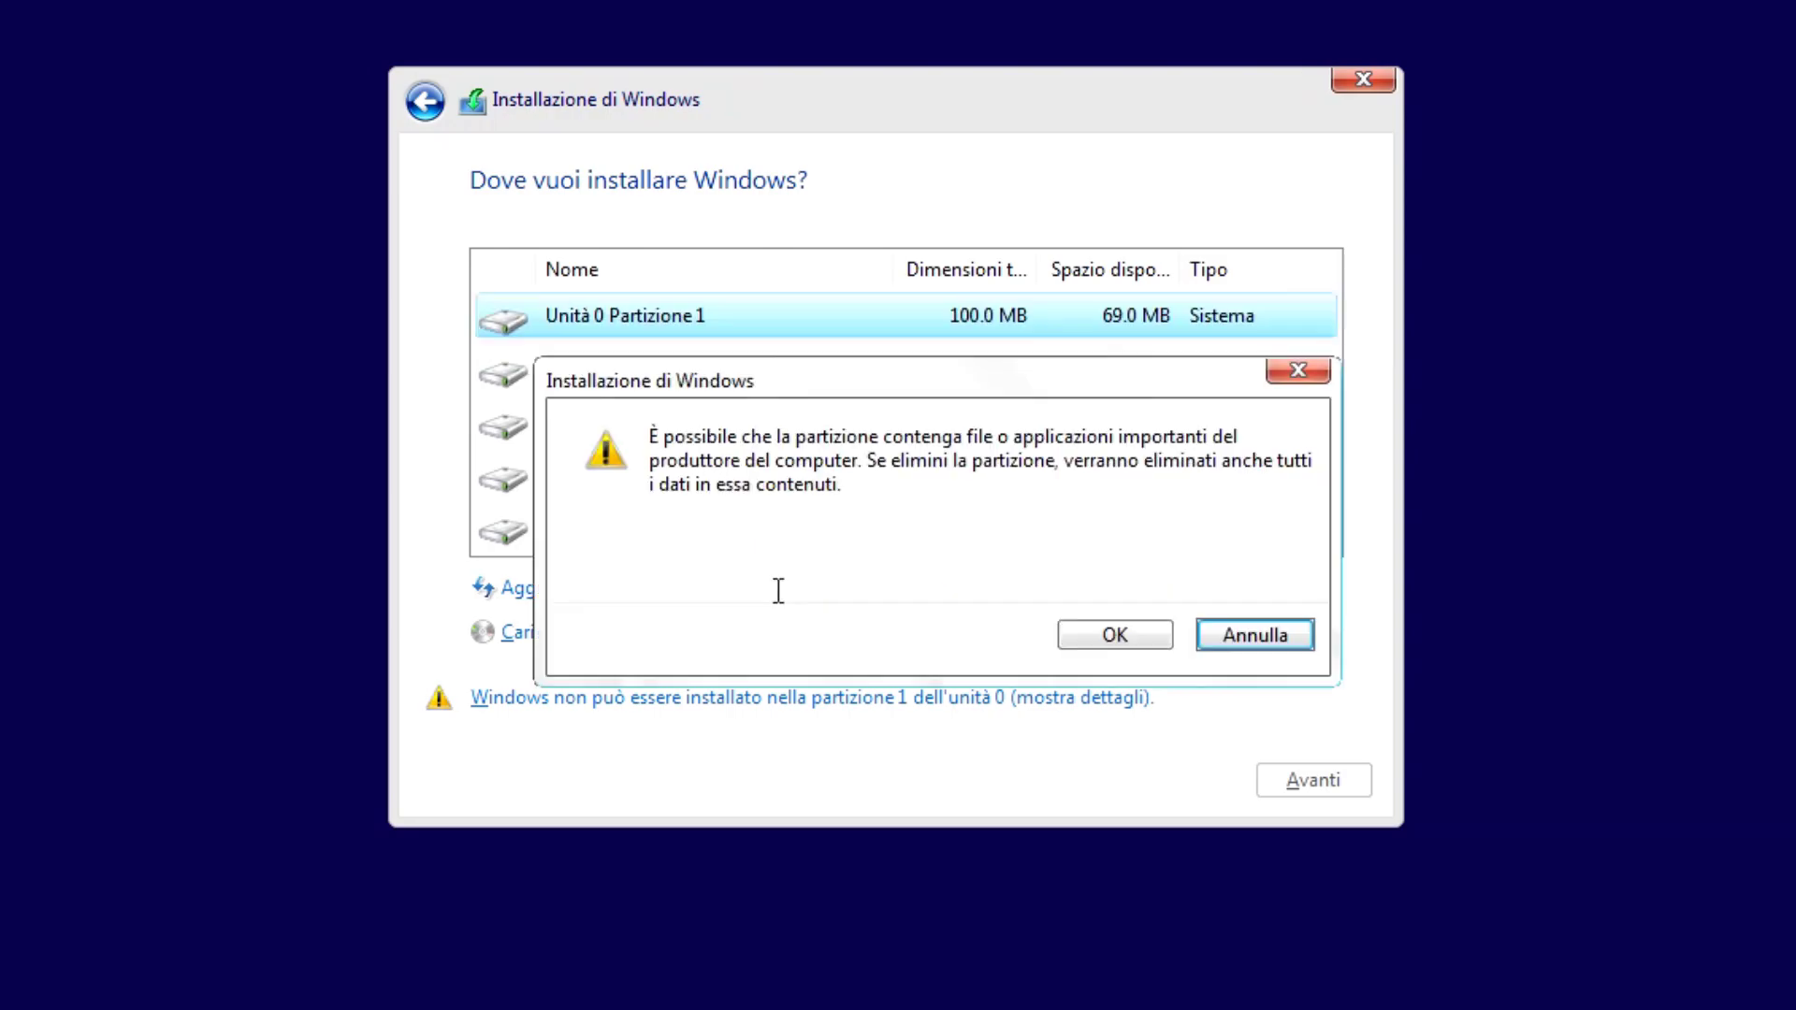
pyautogui.click(1118, 633)
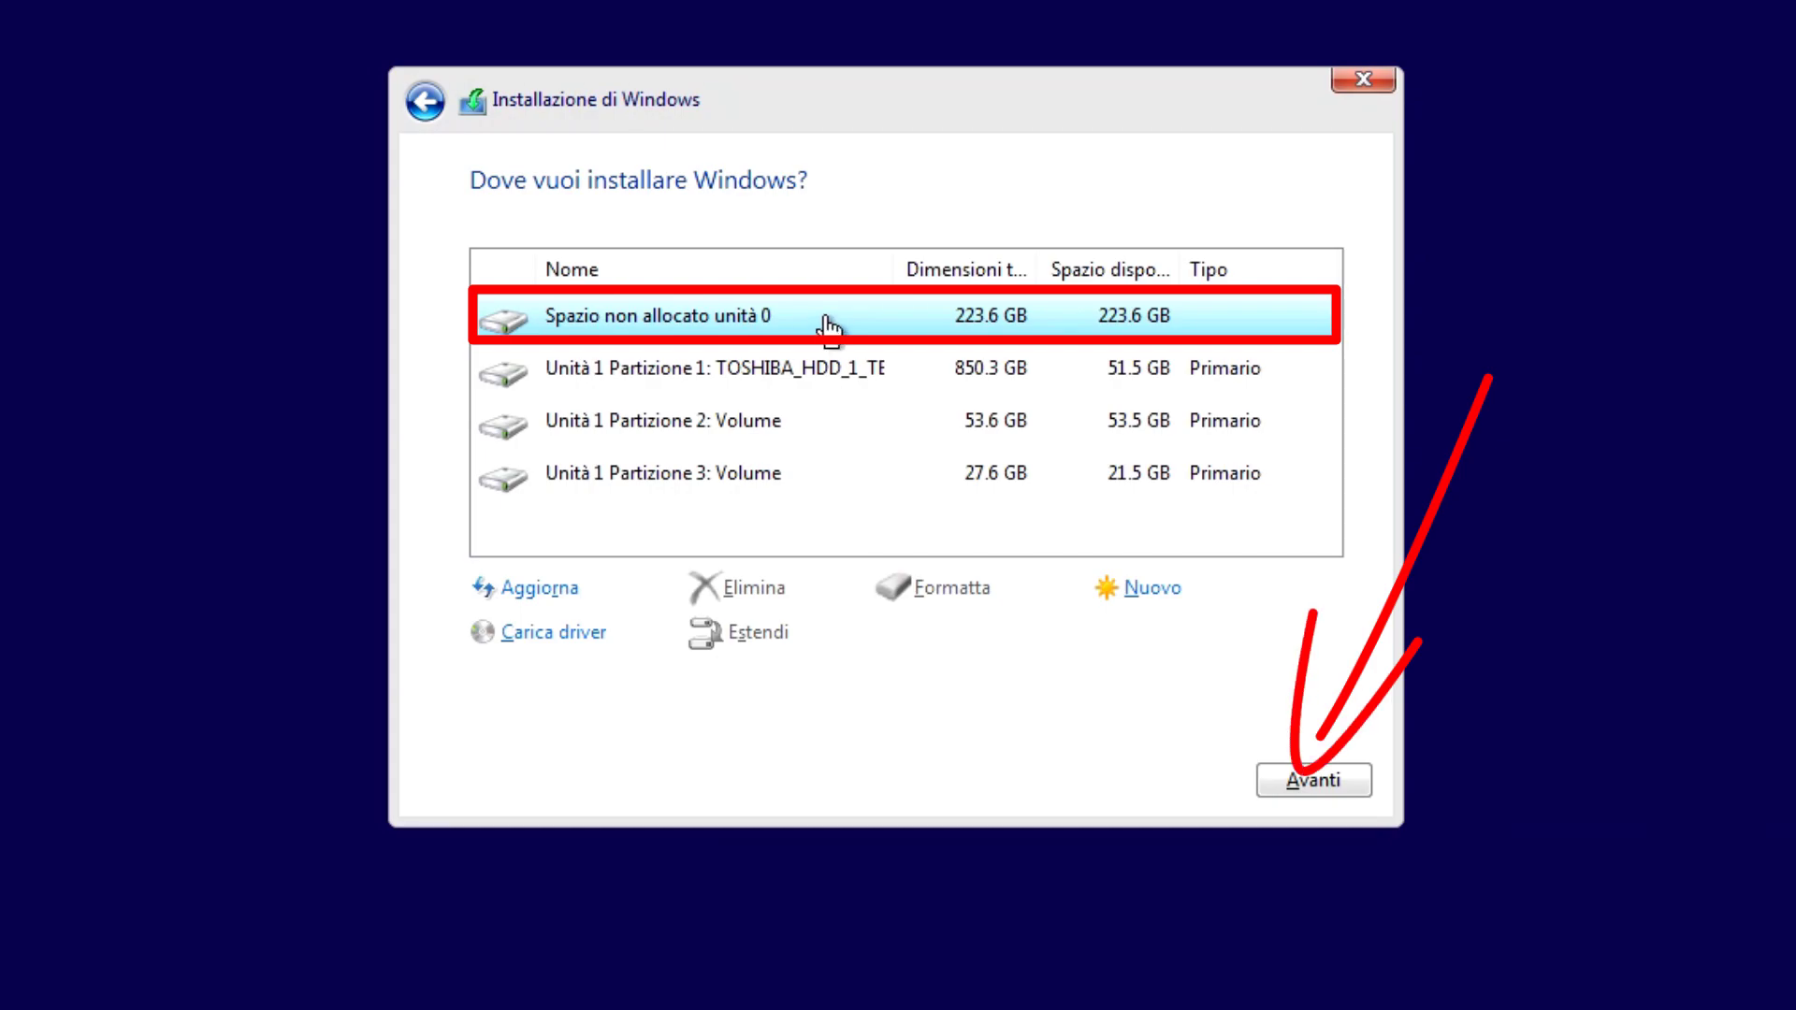
# Install Windows on the unallocated space of drive 0 and keep Italiano as the only keyboard layout
pyautogui.click(1308, 782)
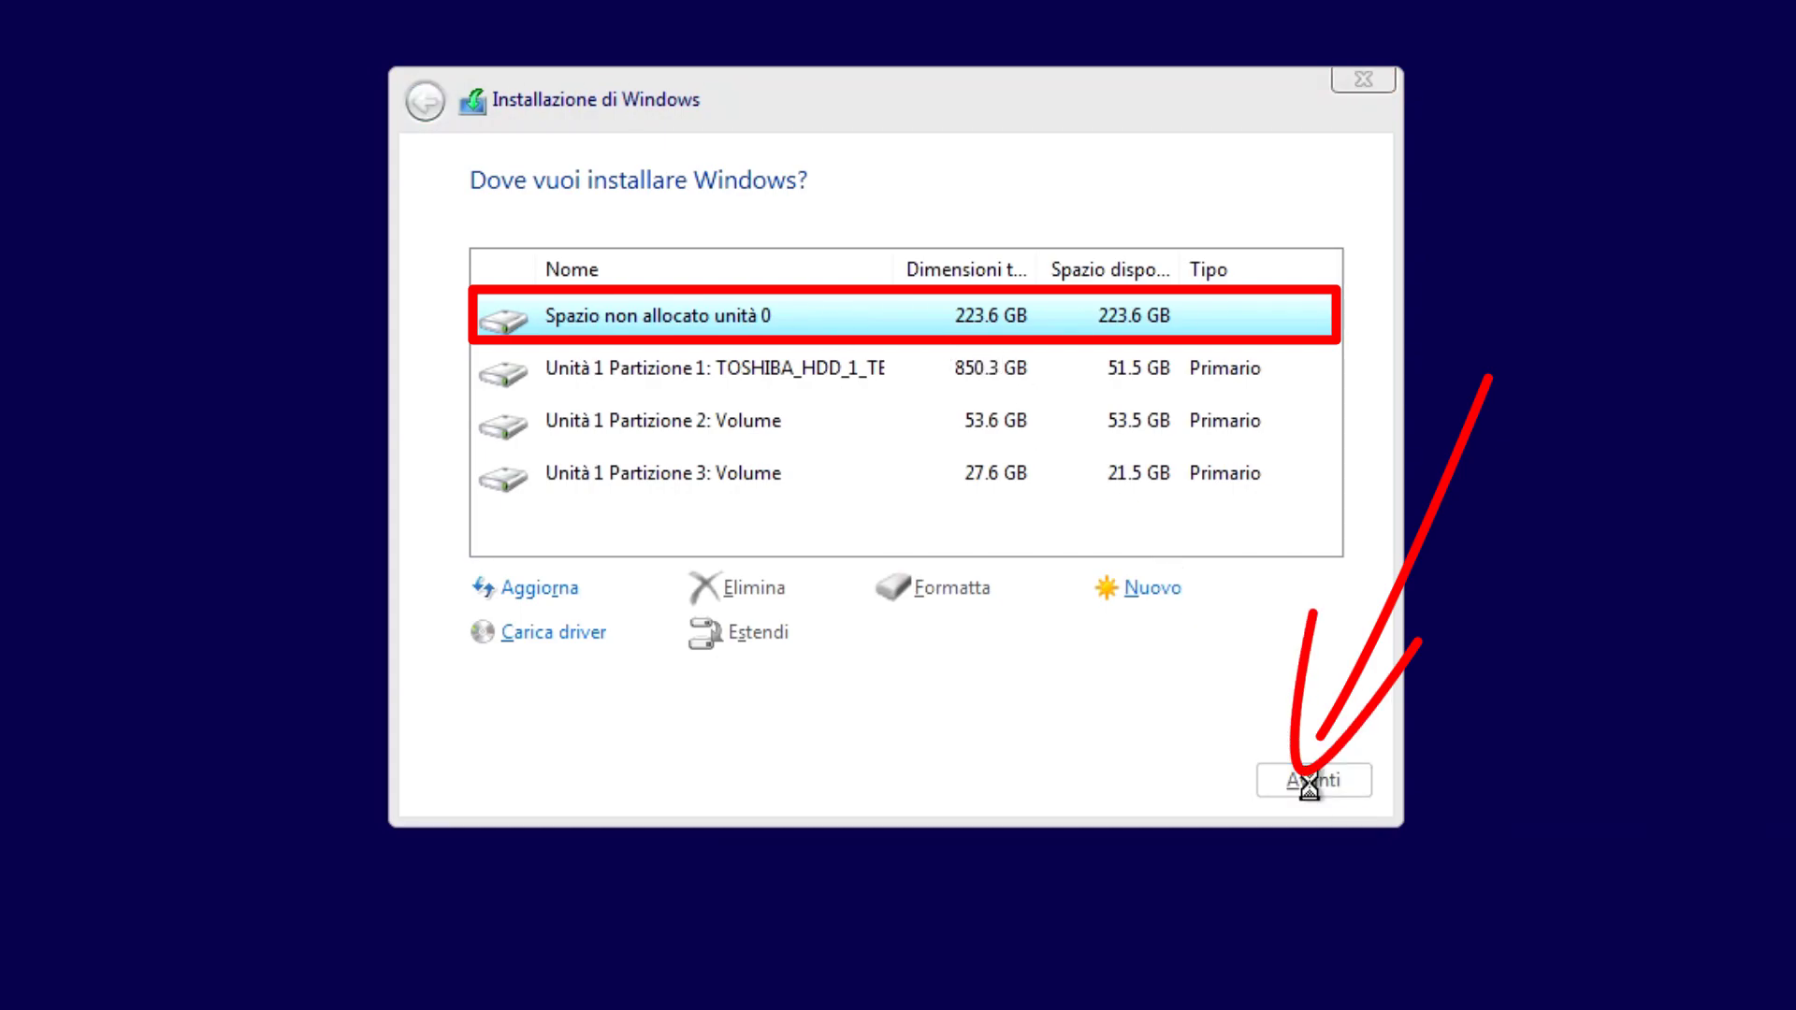
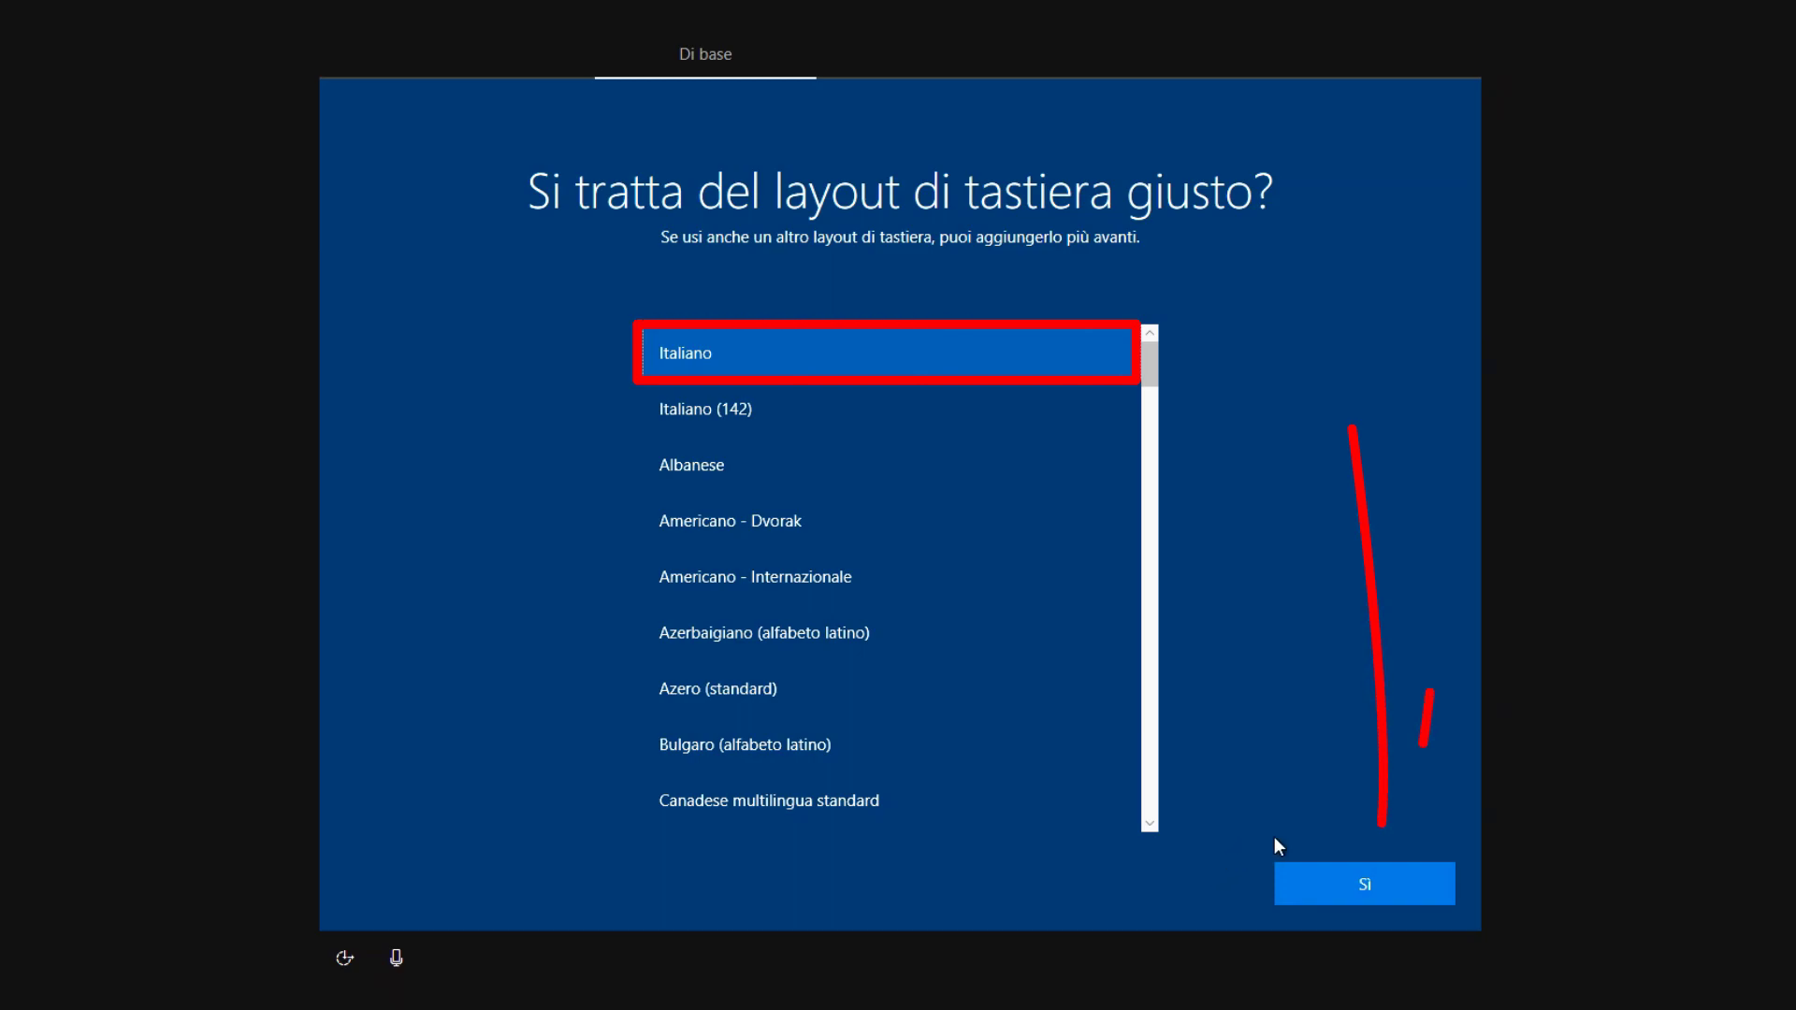
pyautogui.click(1359, 884)
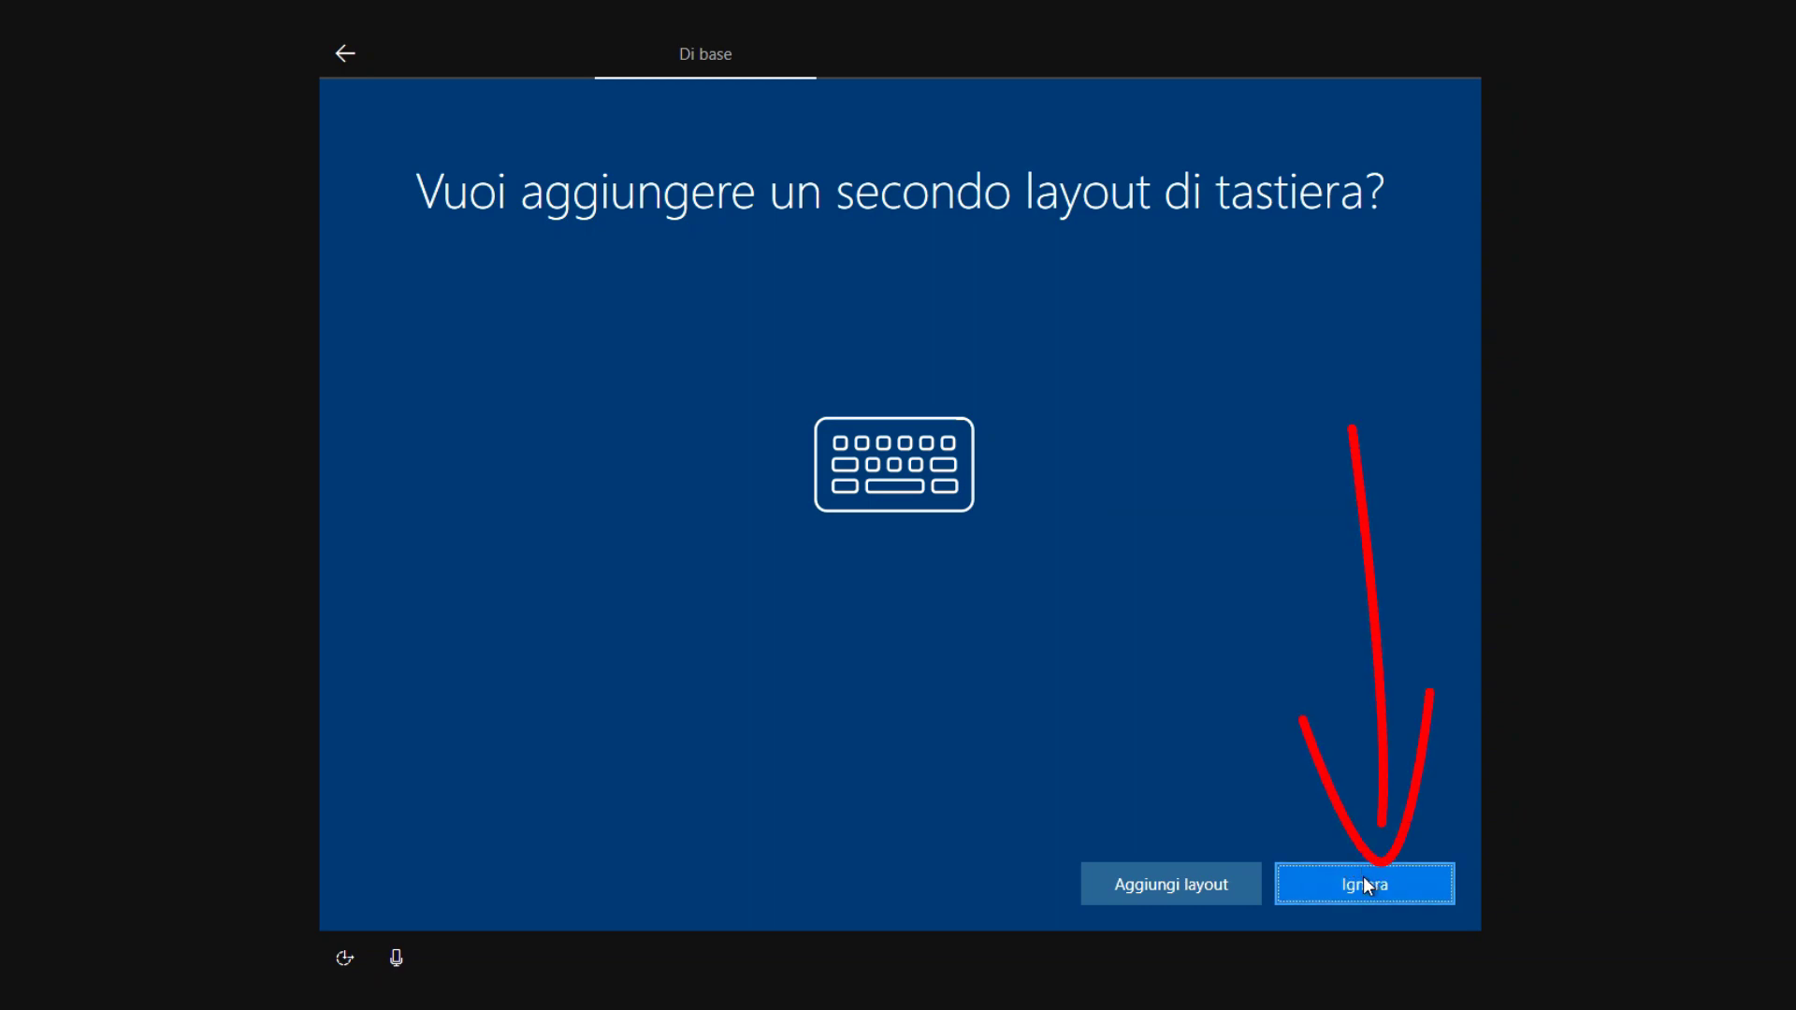
pyautogui.click(1365, 885)
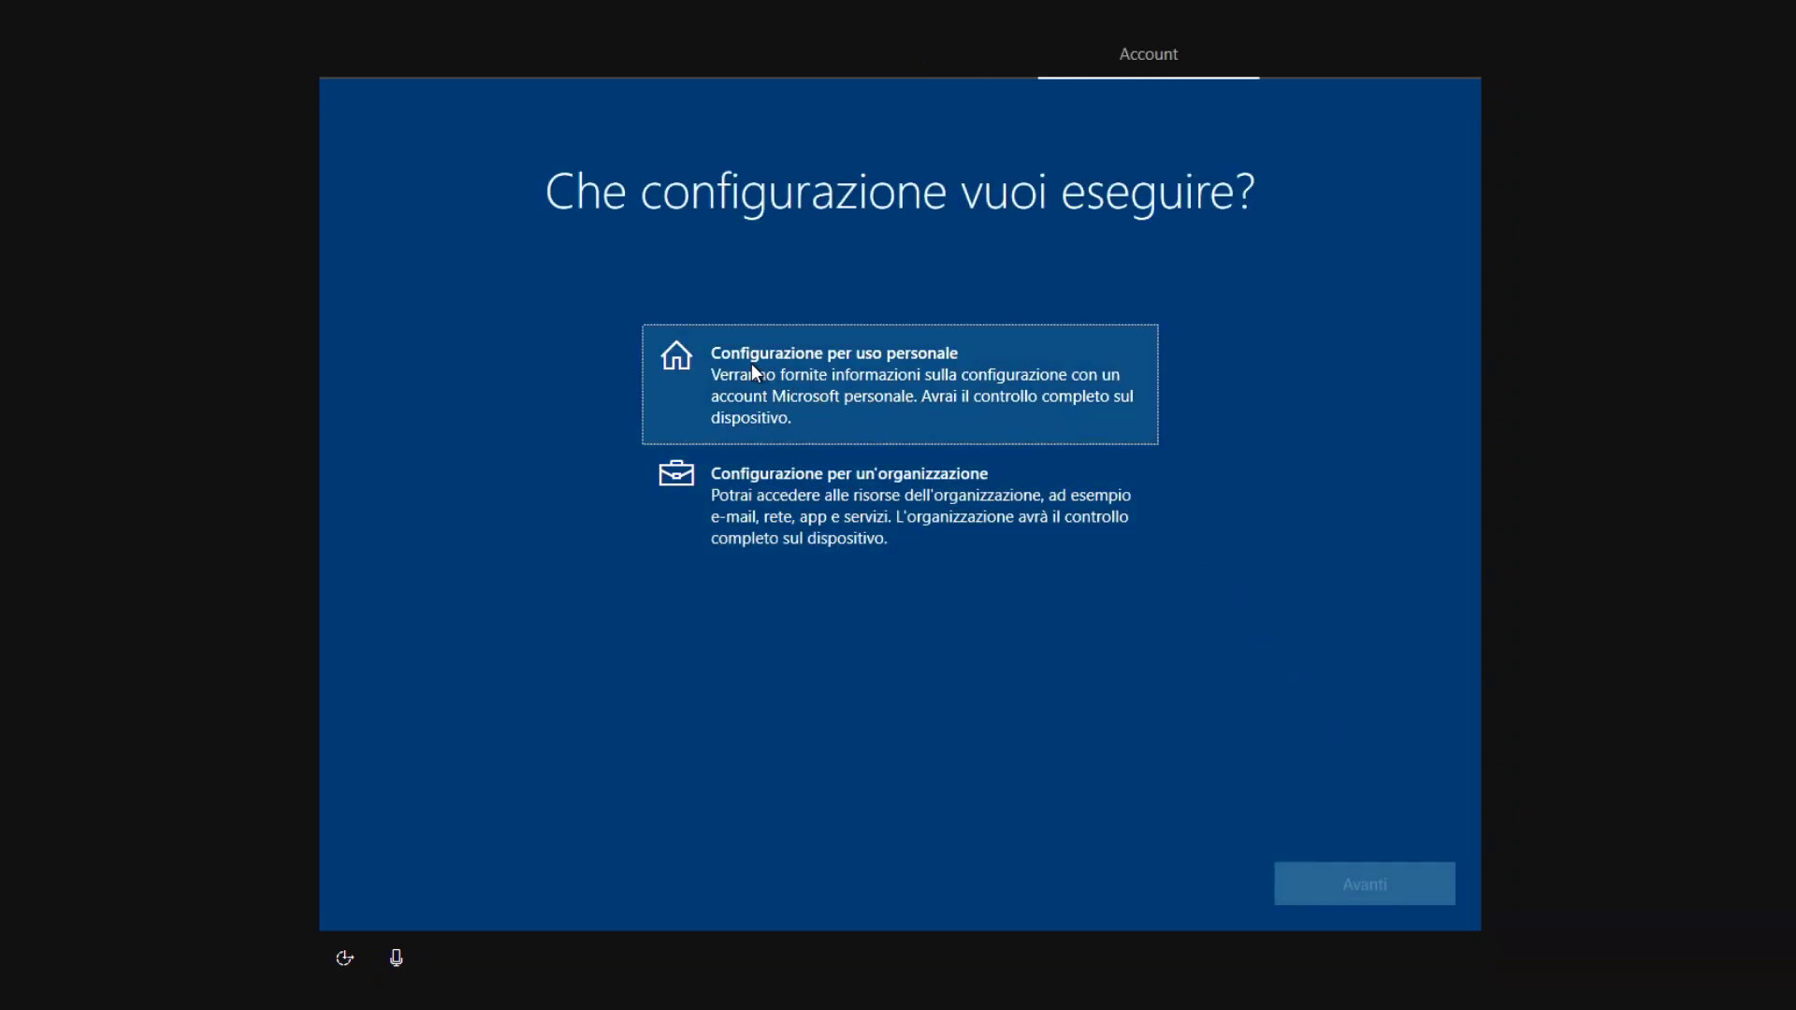
# Configure the PC for personal use with an offline, limited-experience account named STEXUP
pyautogui.click(838, 413)
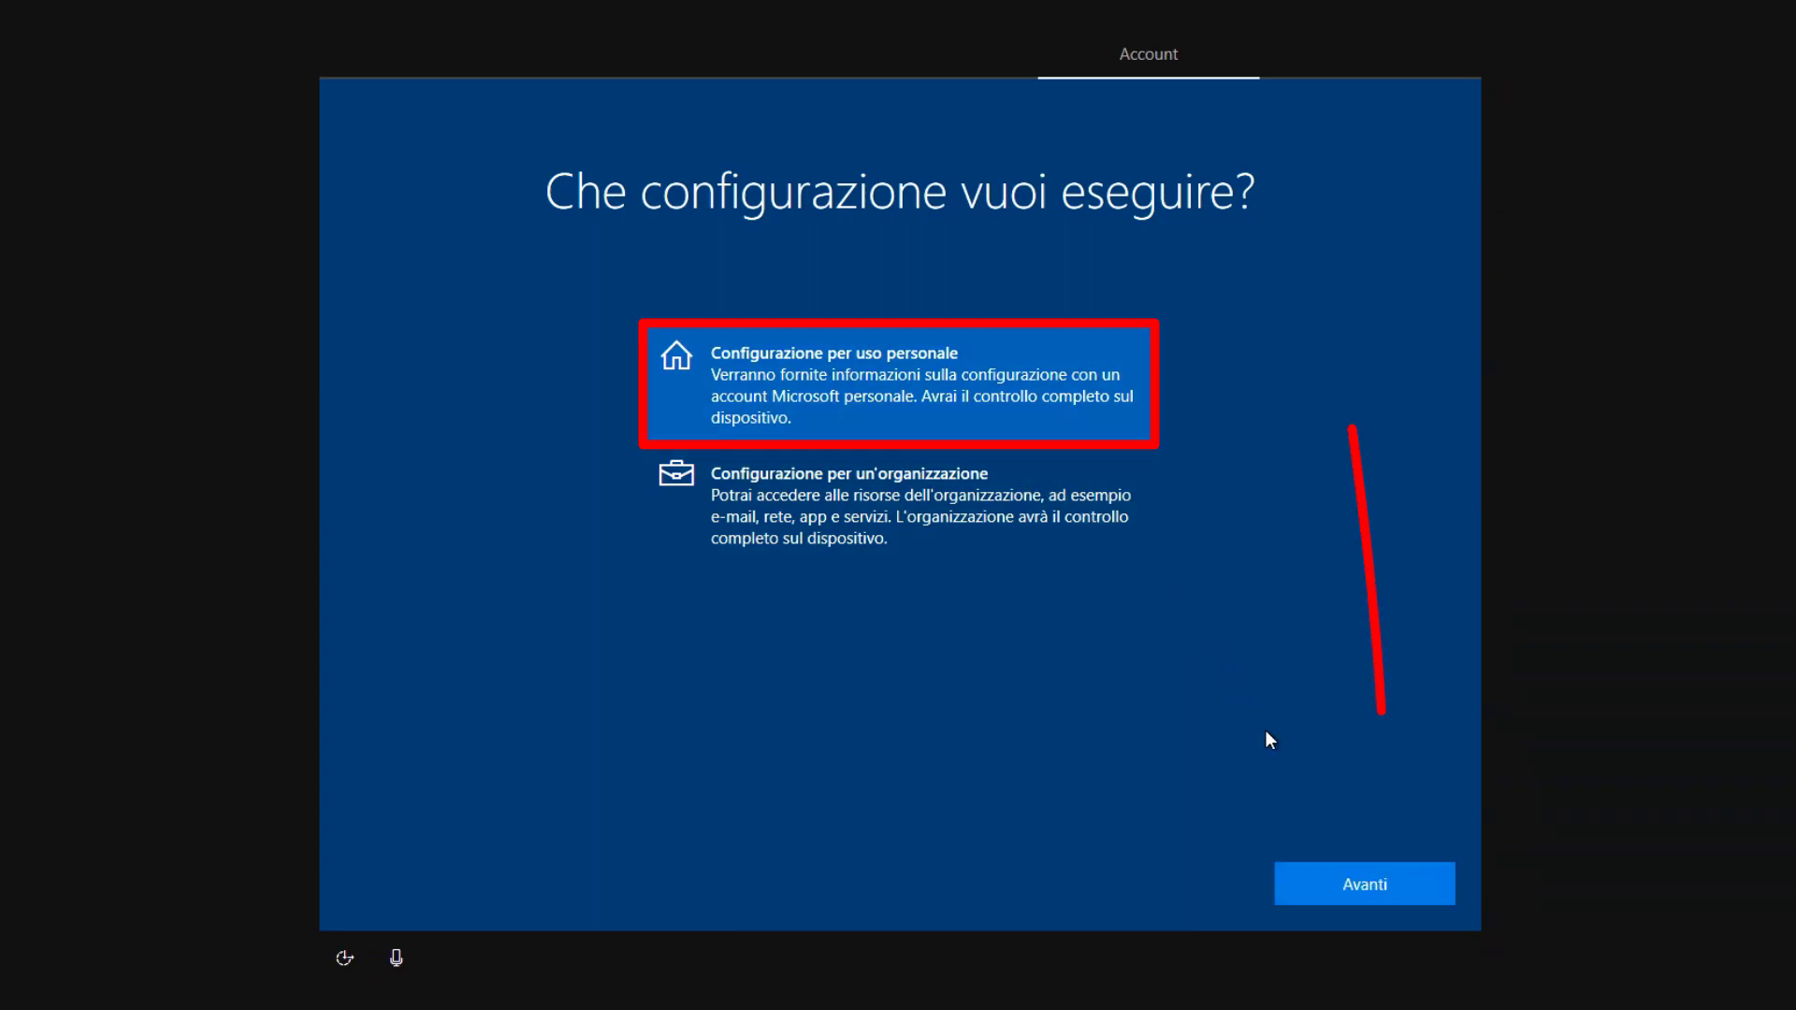
pyautogui.click(1342, 877)
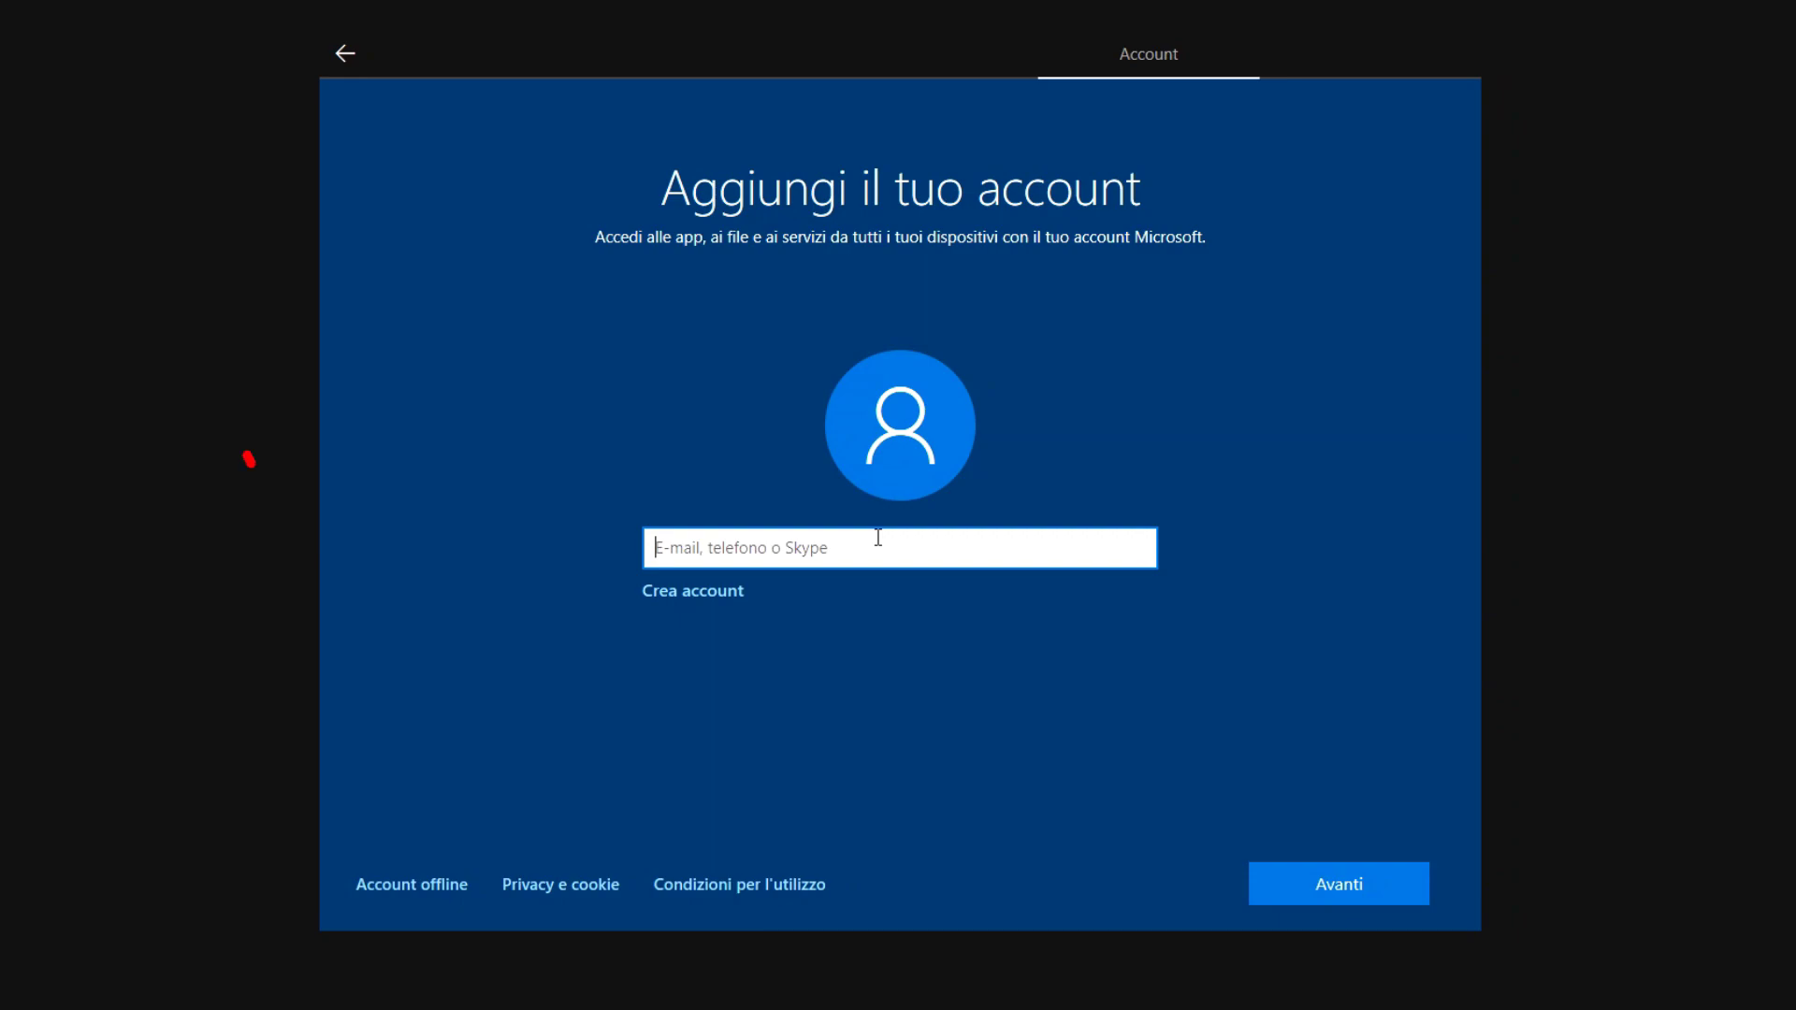
pyautogui.click(417, 884)
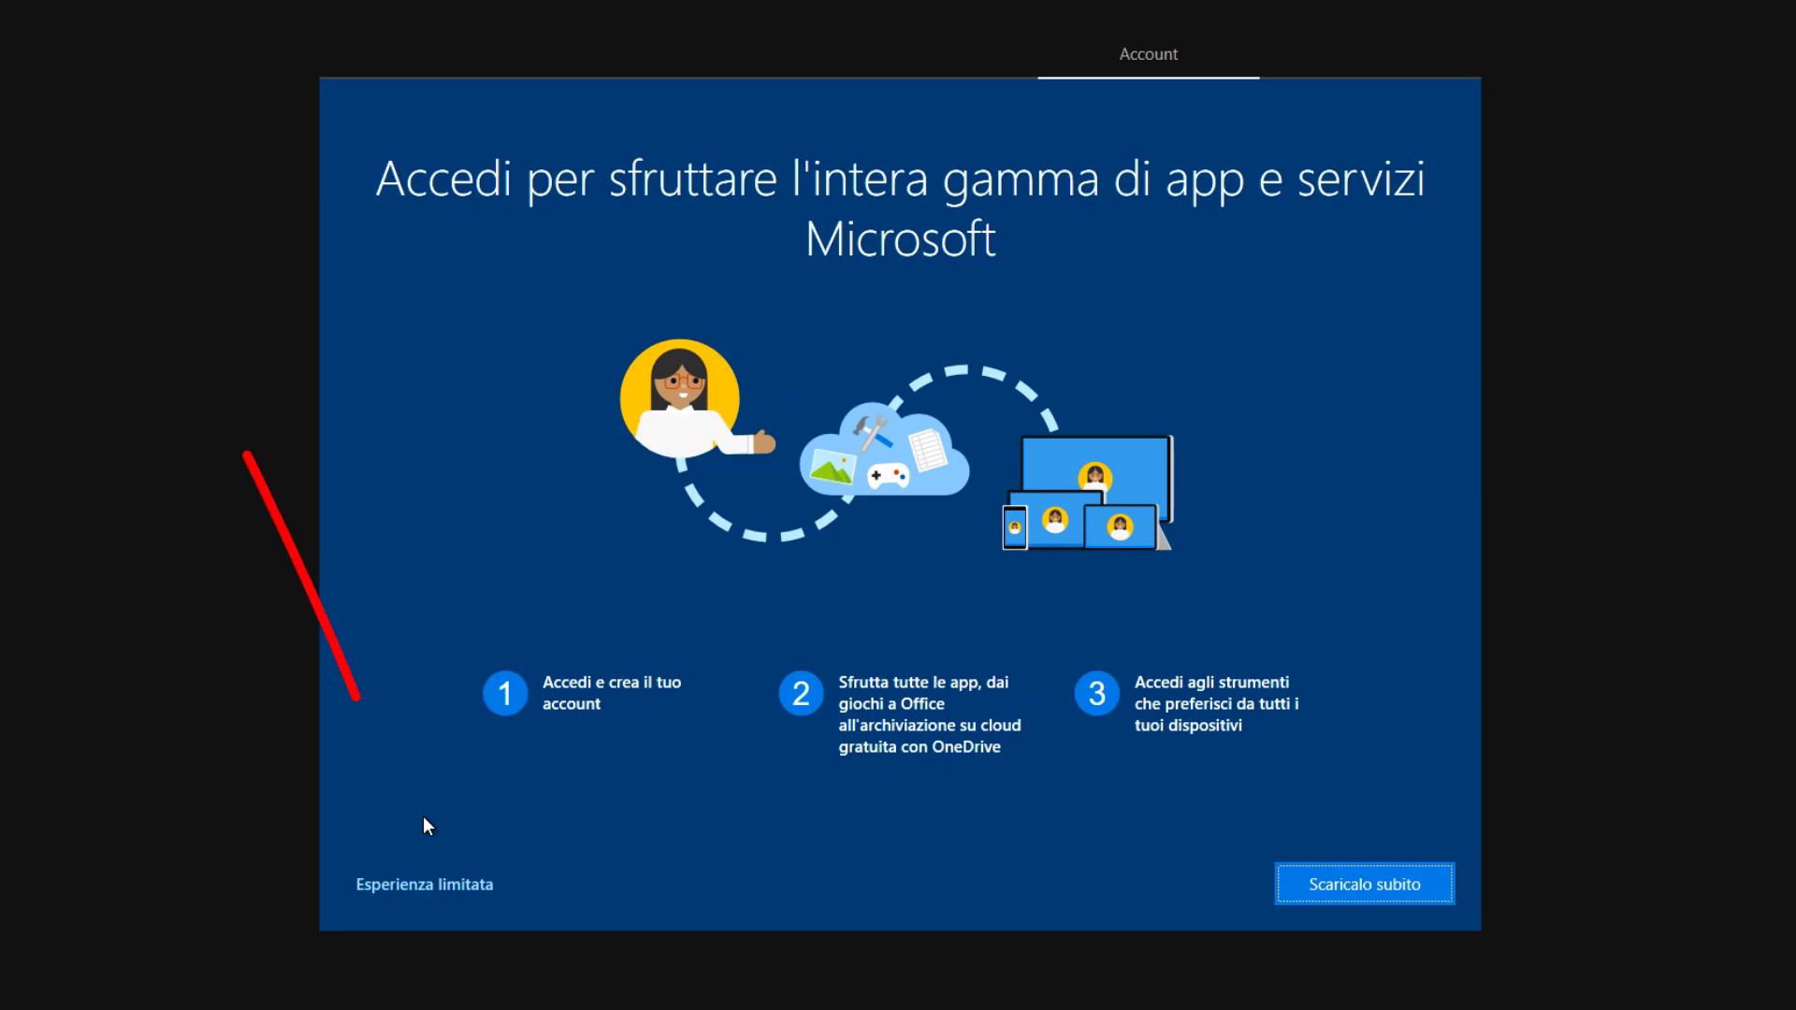
pyautogui.click(401, 889)
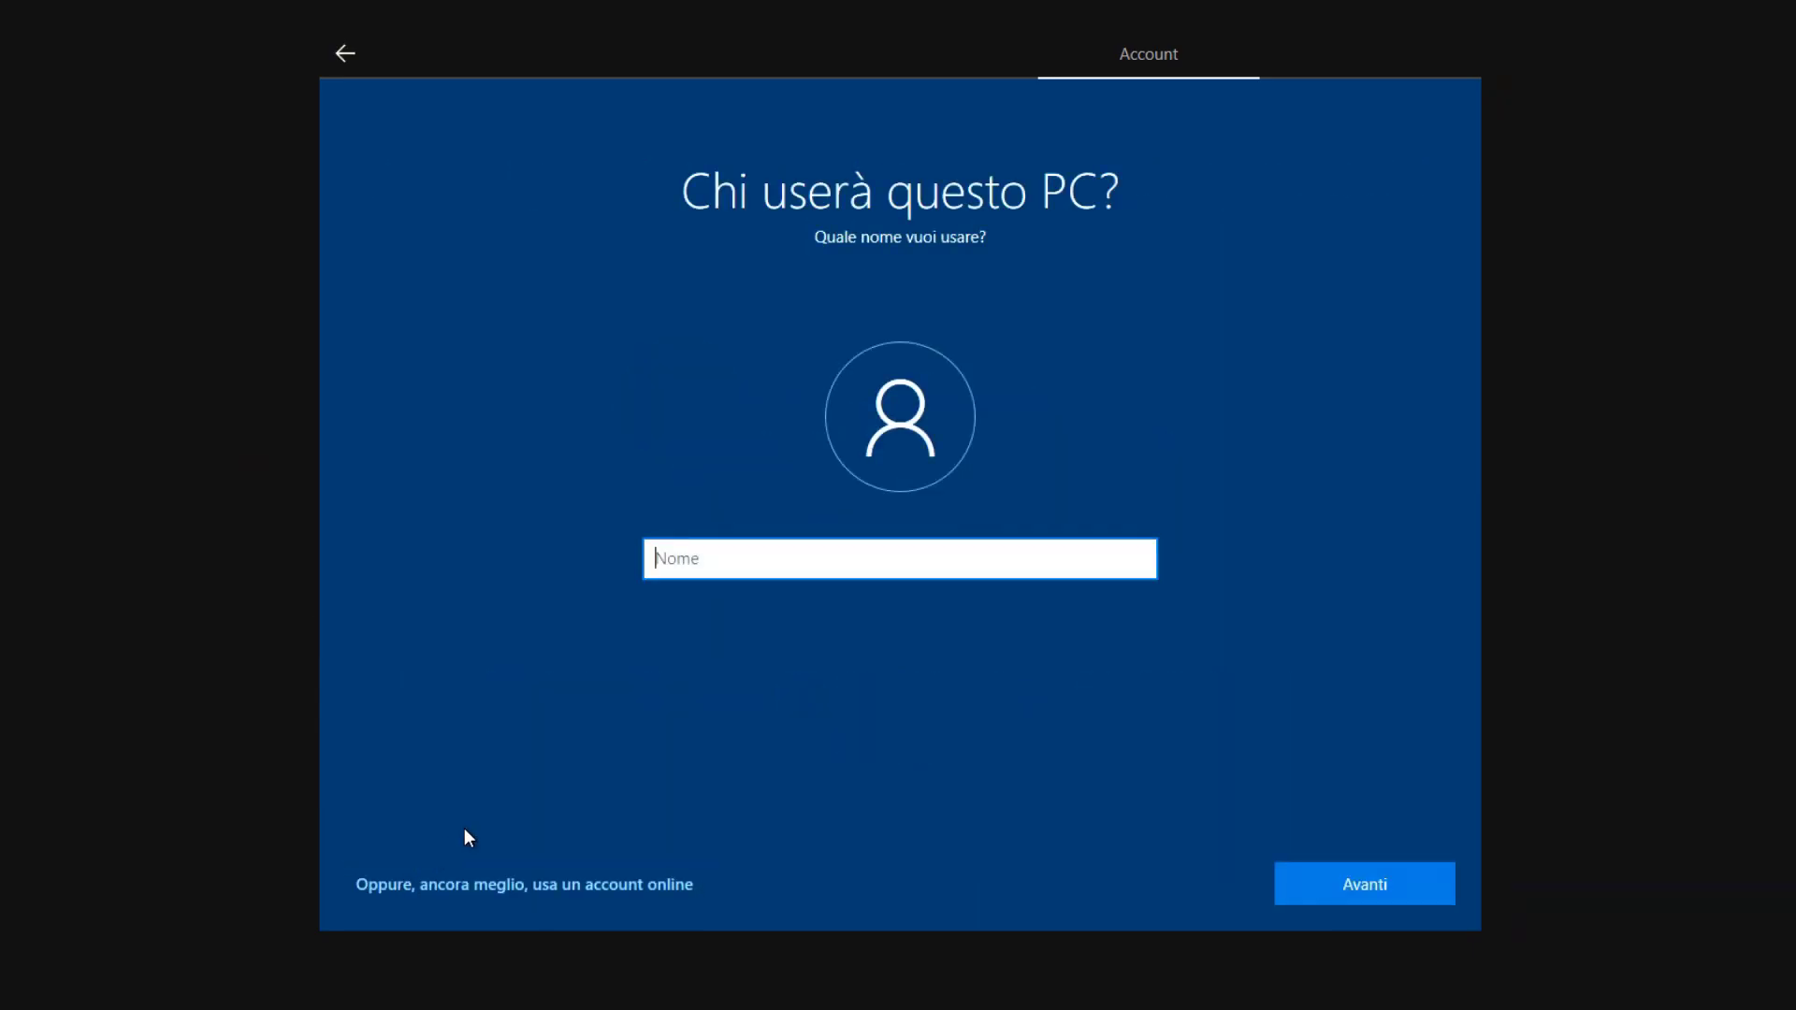
pyautogui.write('STEXUP')
pyautogui.click(1333, 884)
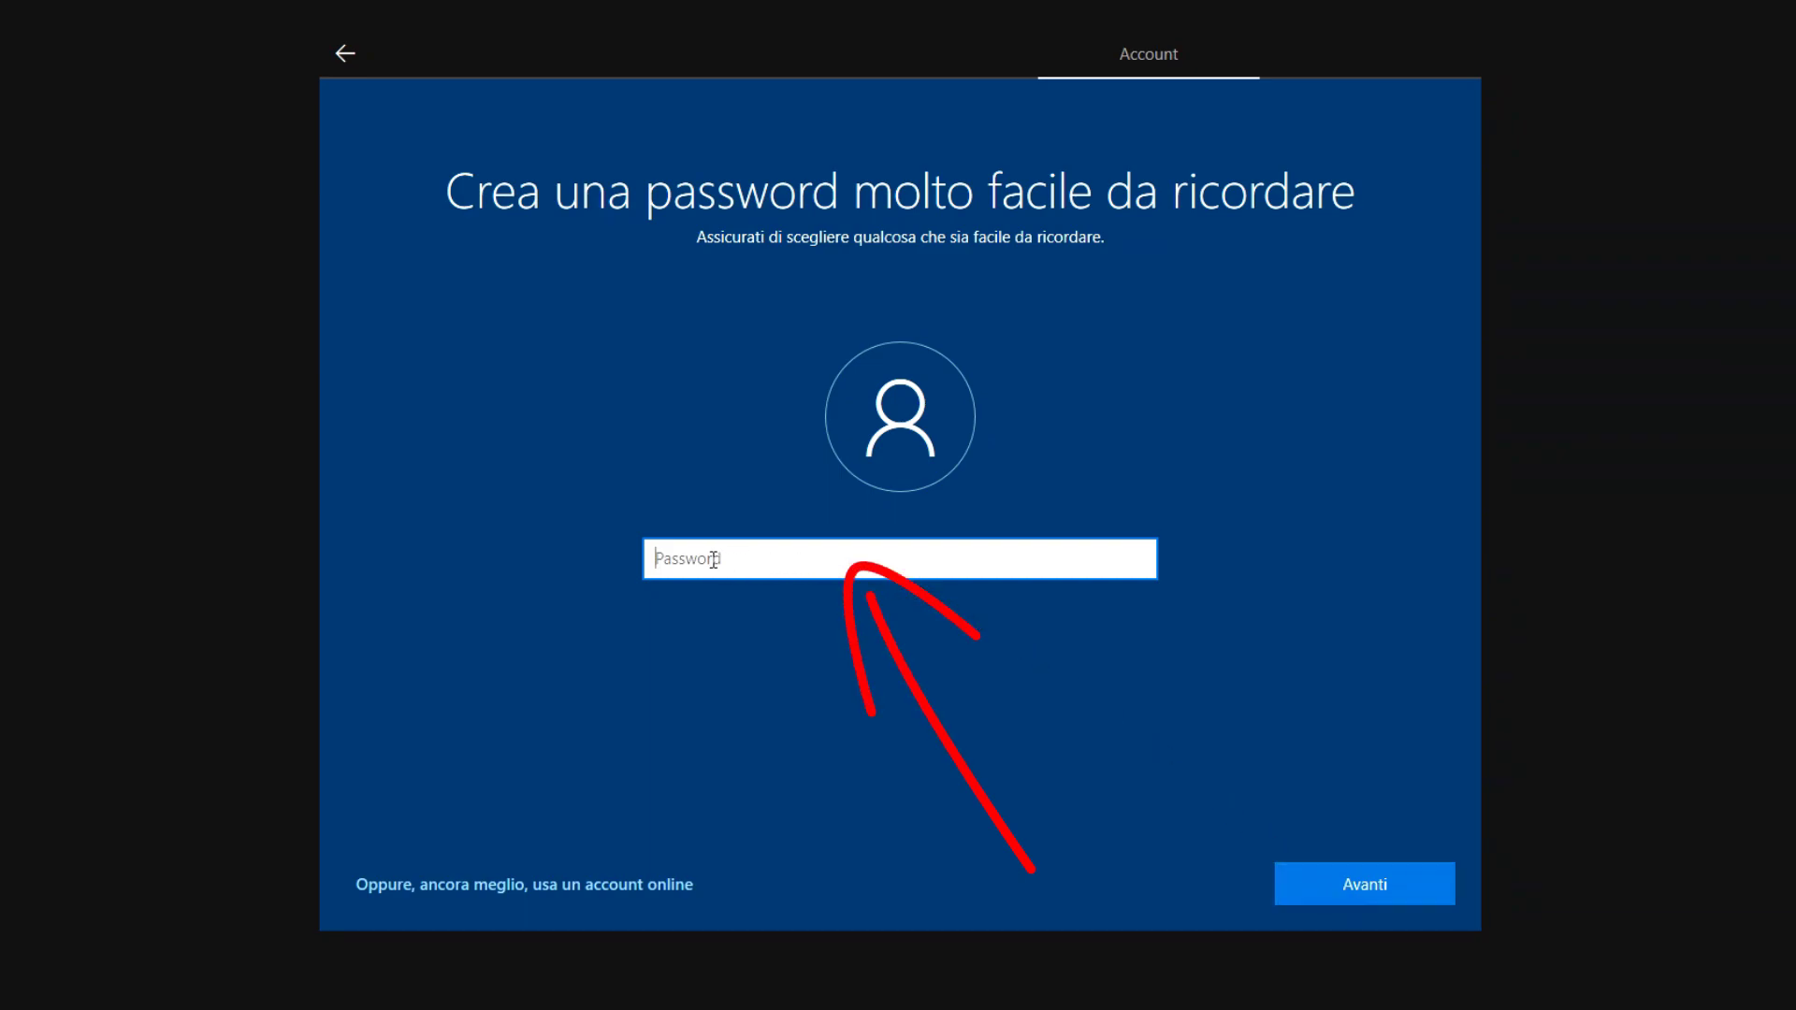
pyautogui.write('password')
pyautogui.press('BackSpace')
pyautogui.press('BackSpace')
pyautogui.press('BackSpace')
pyautogui.press('BackSpace')
pyautogui.press('BackSpace')
pyautogui.press('BackSpace')
pyautogui.press('BackSpace')
pyautogui.press('BackSpace')
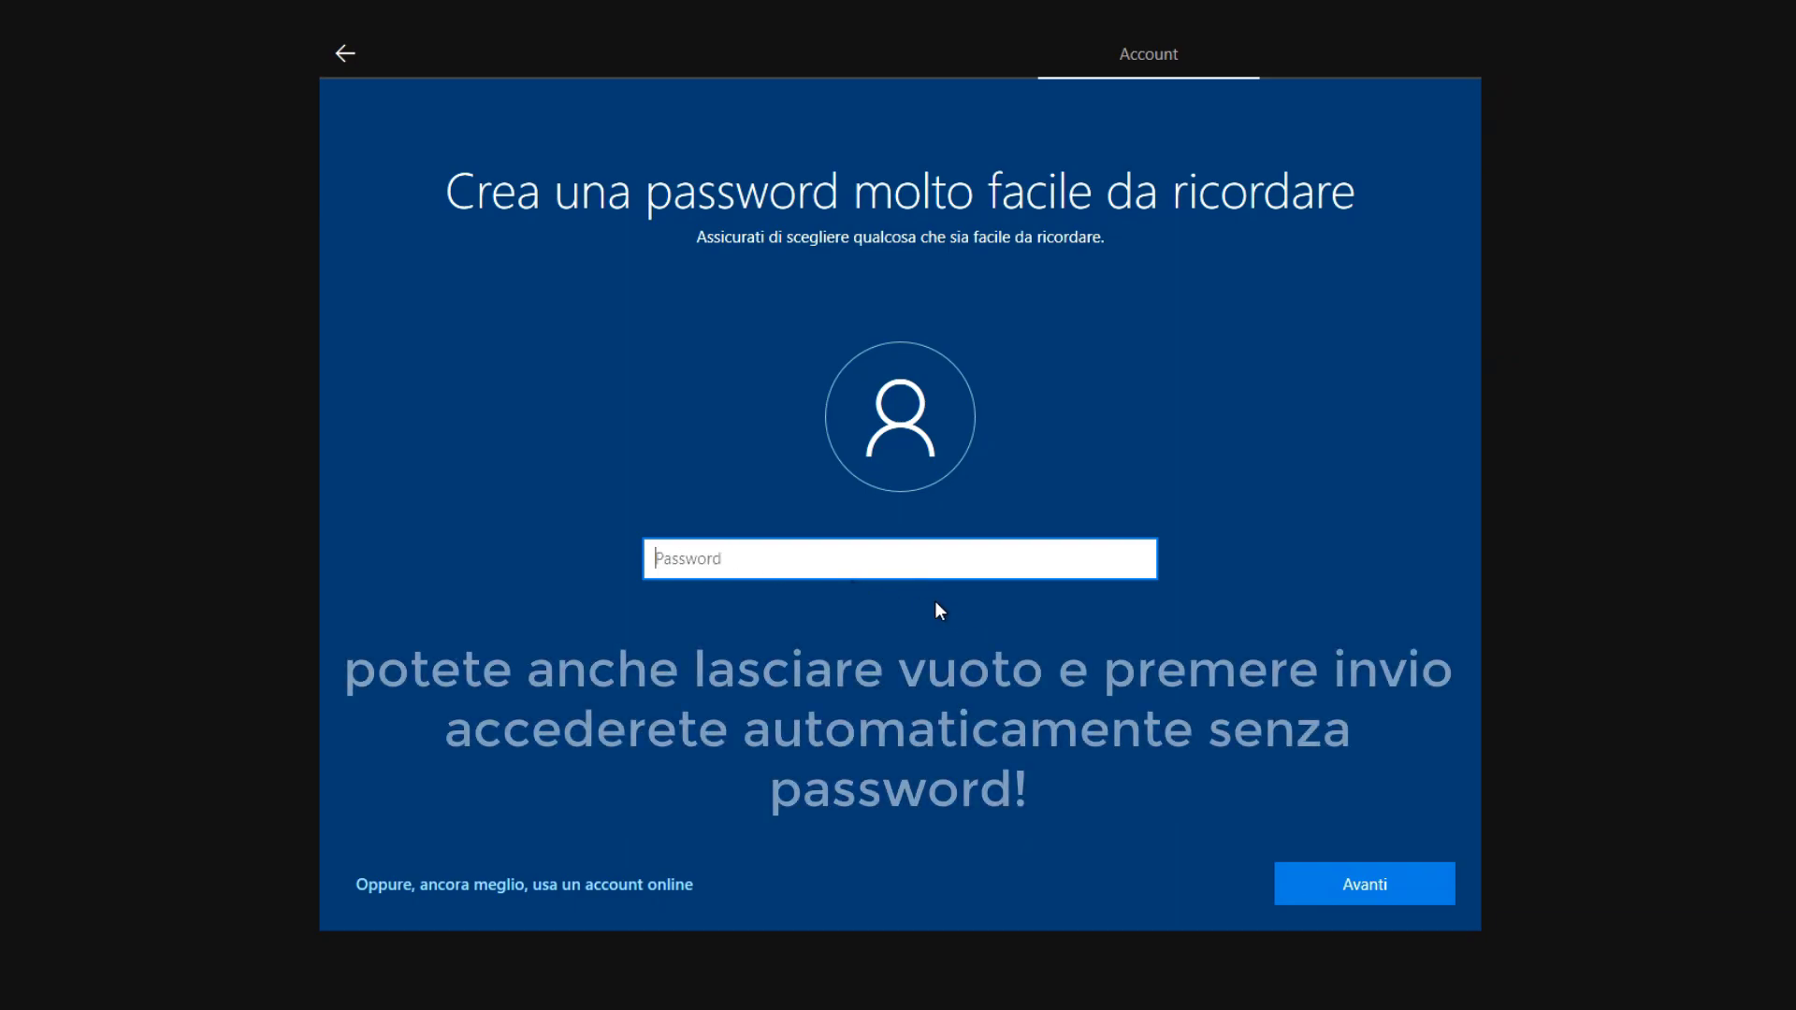
# Leave the account password blank and decline online speech recognition
pyautogui.click(1335, 879)
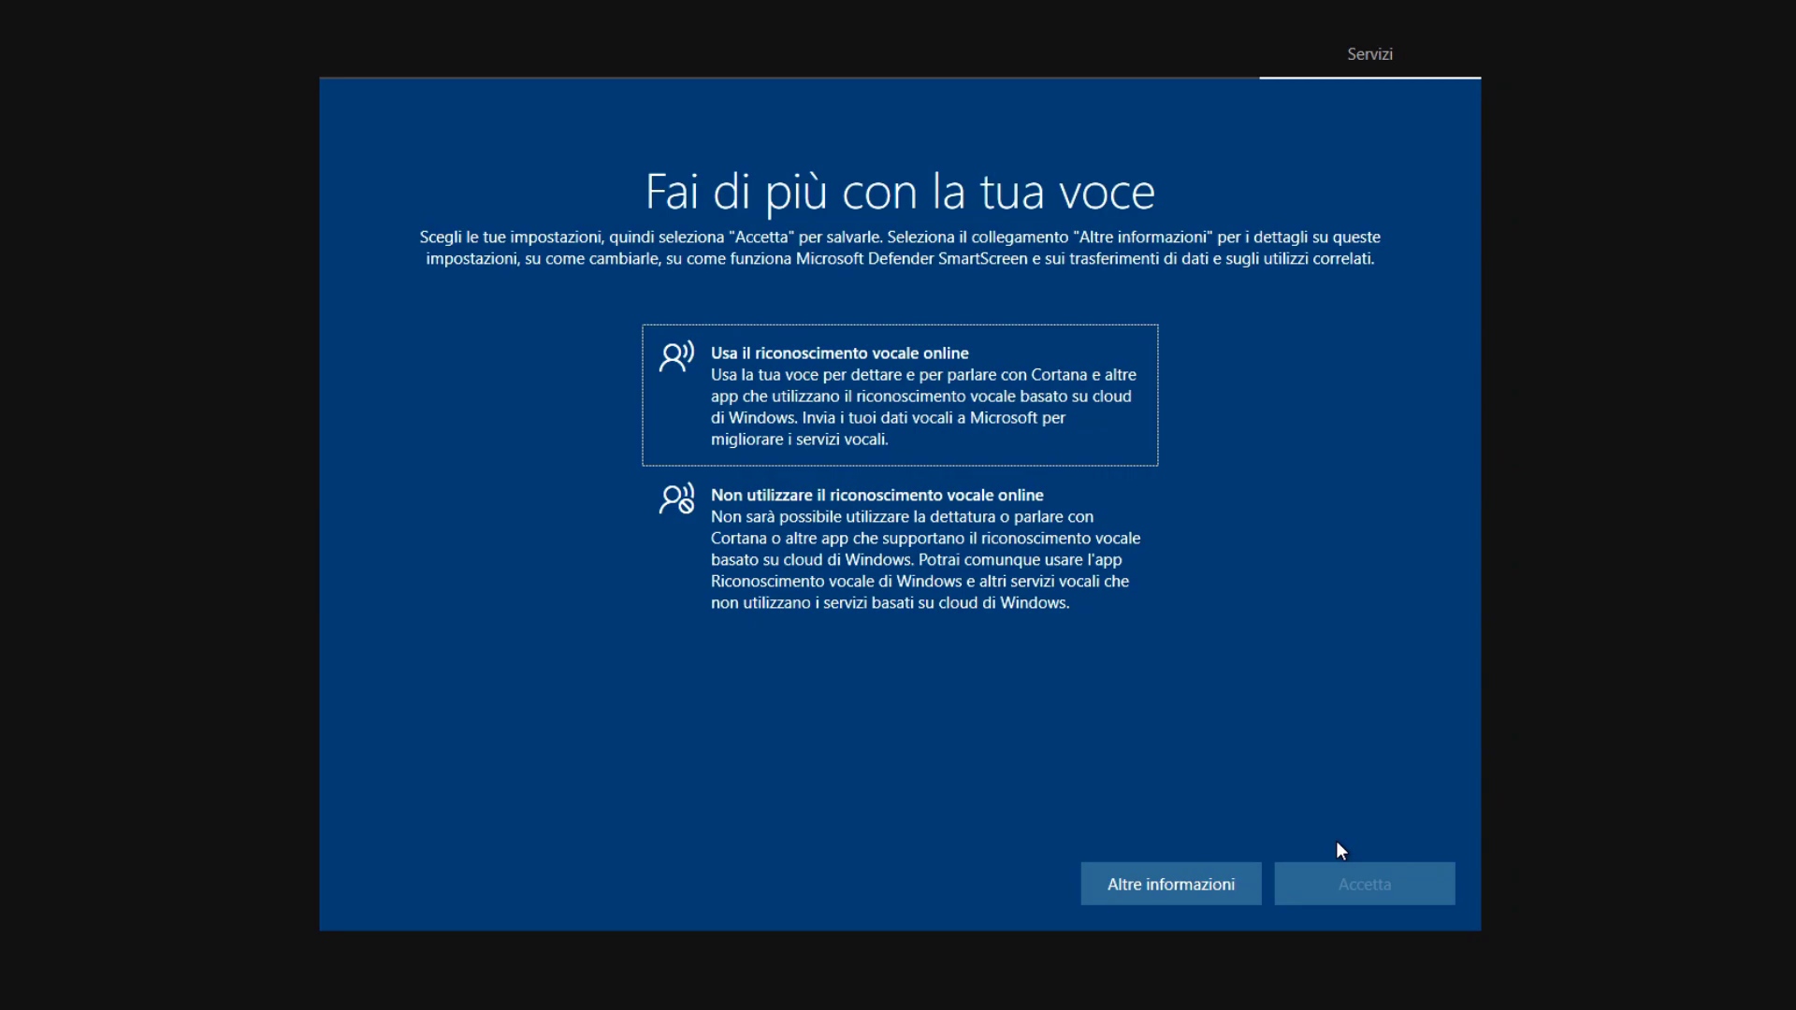
pyautogui.click(828, 548)
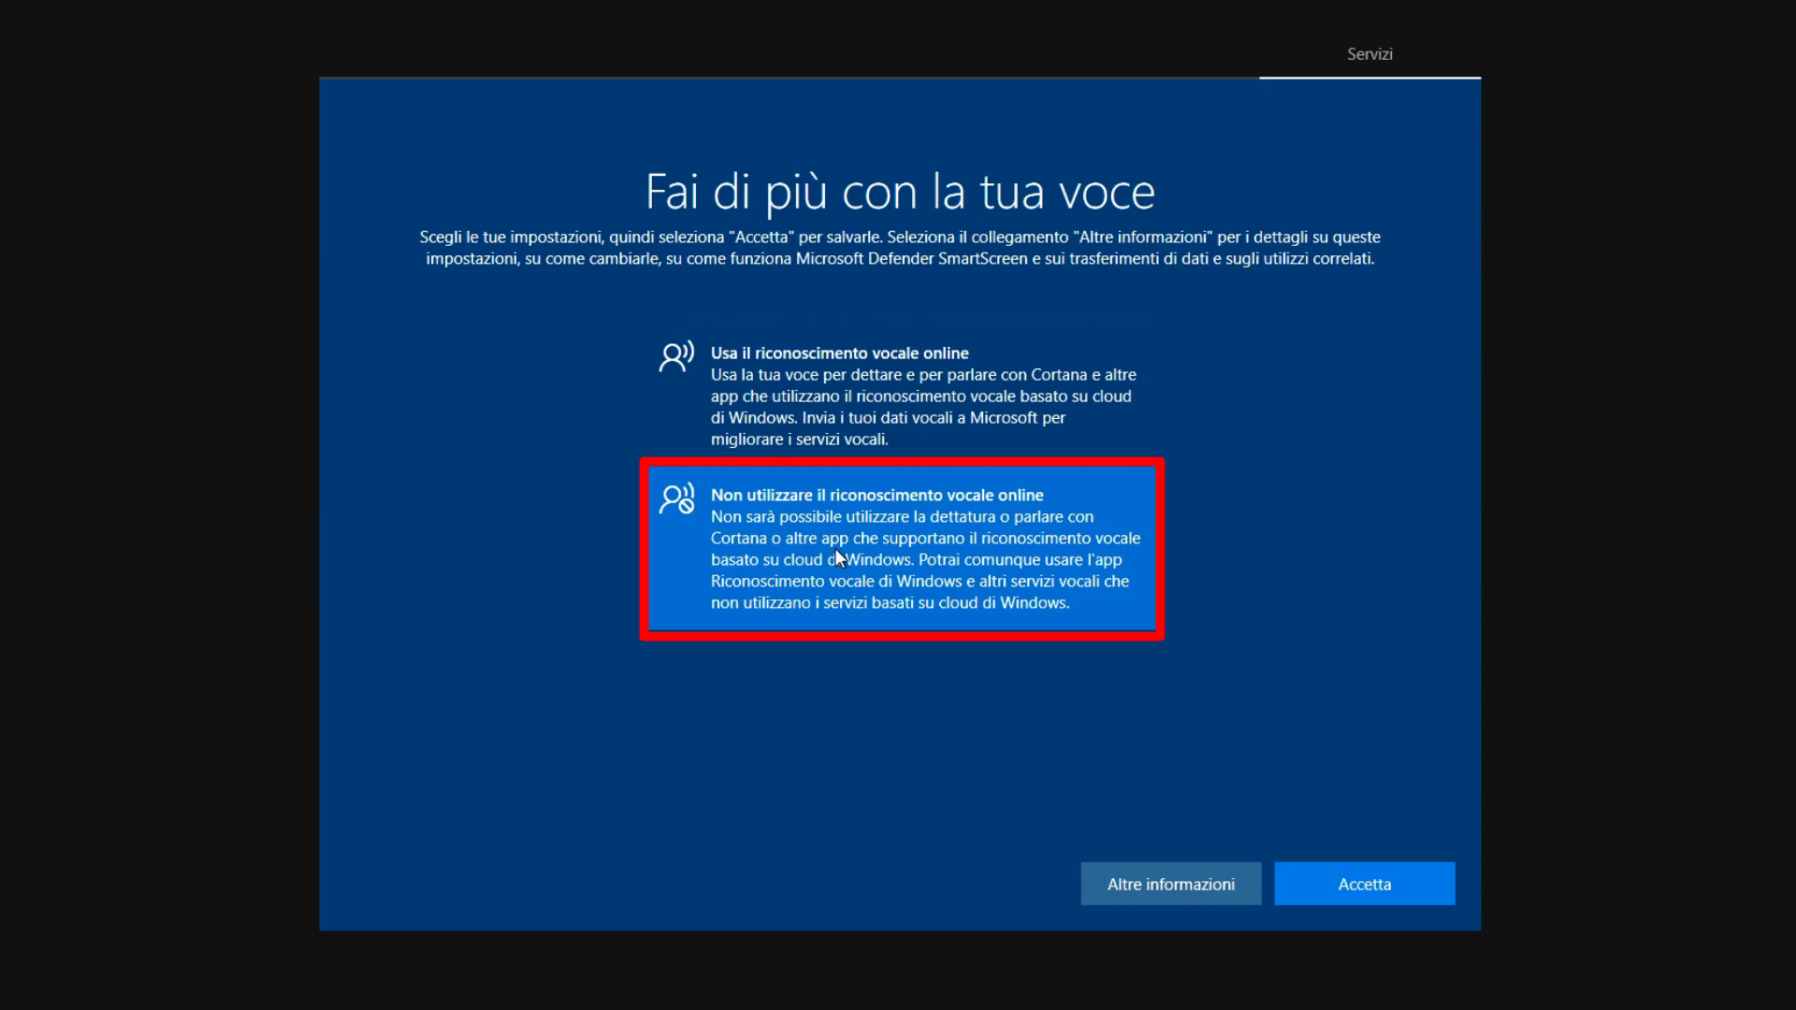
pyautogui.click(1357, 883)
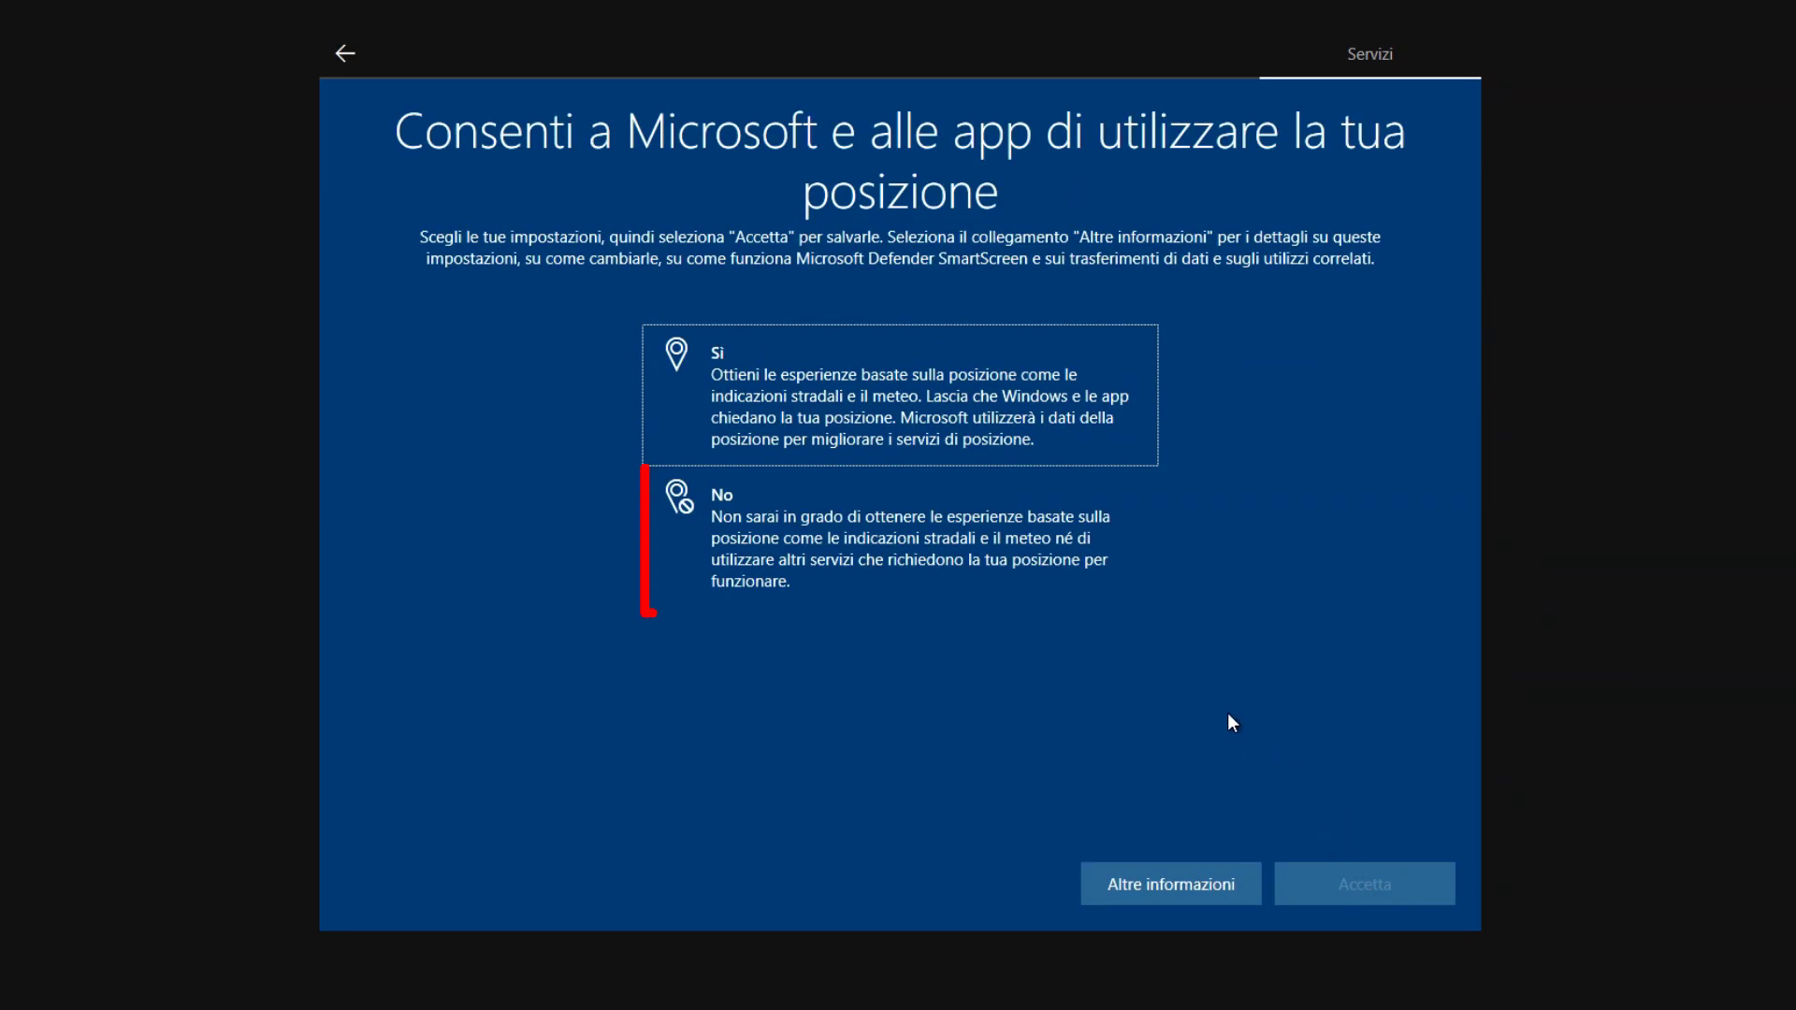
# Refuse location access for Microsoft and apps, and decline the Trova il mio dispositivo feature
pyautogui.click(877, 558)
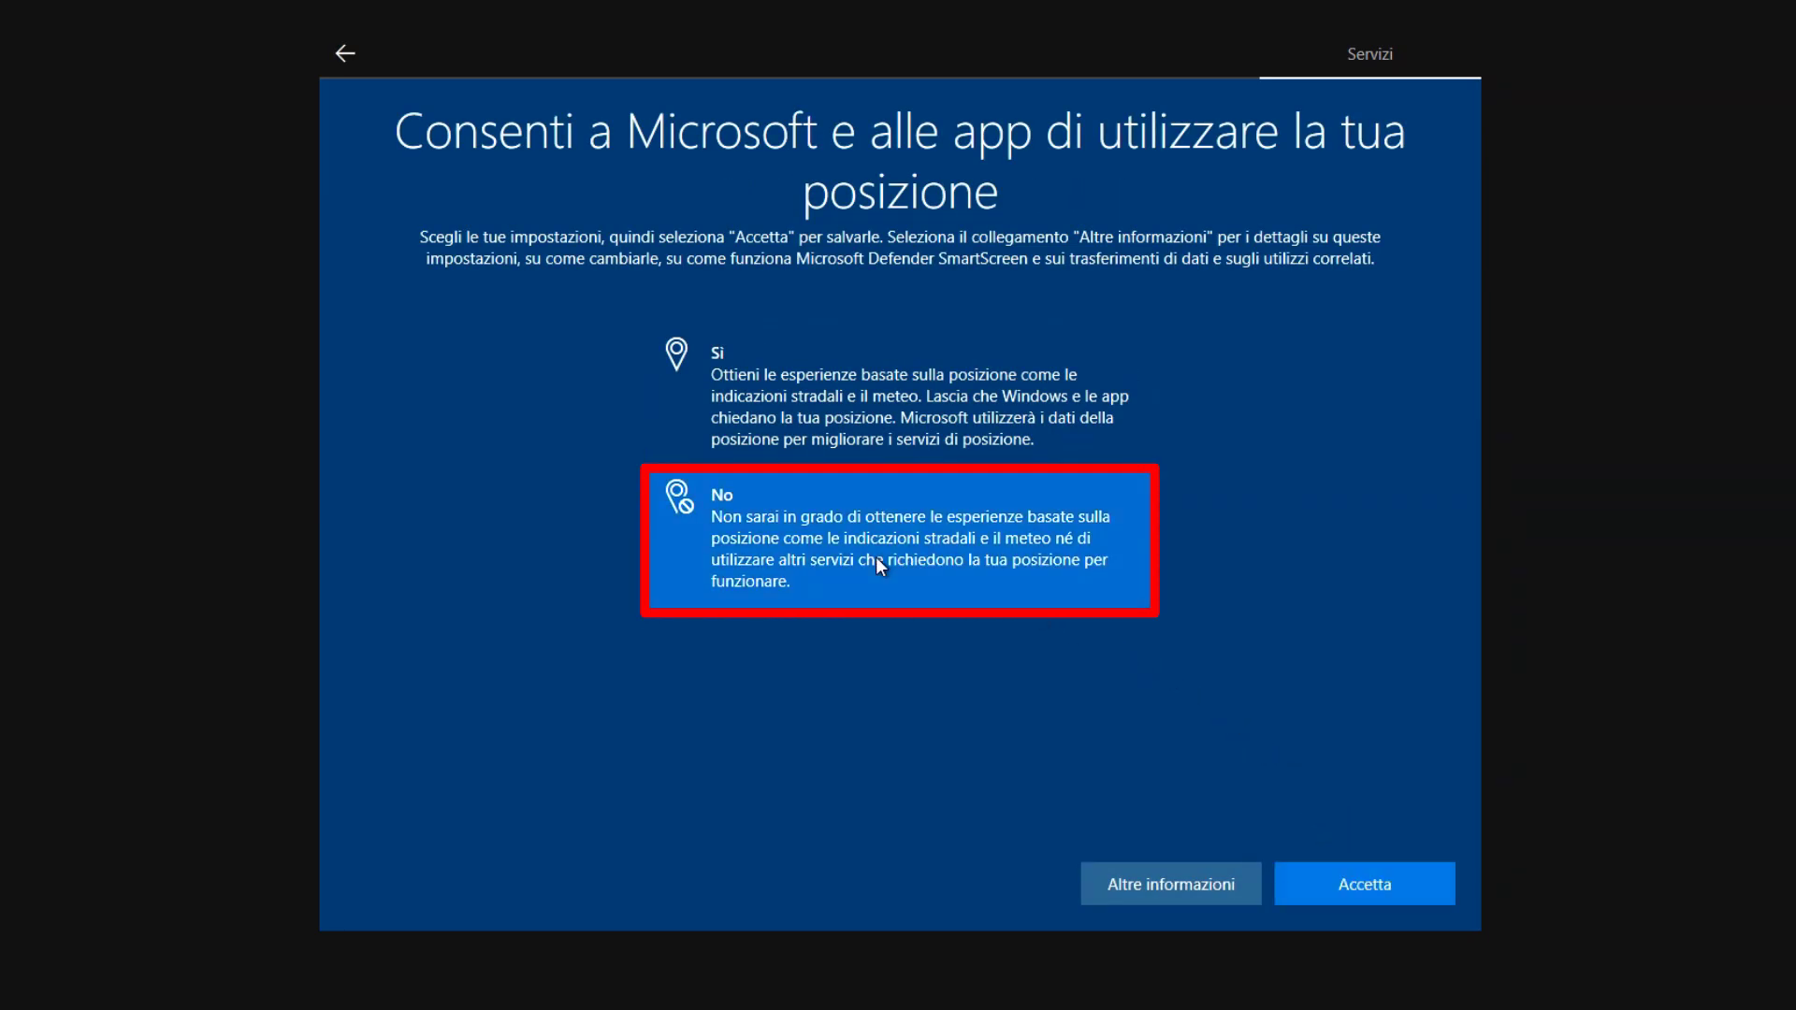
pyautogui.click(1362, 884)
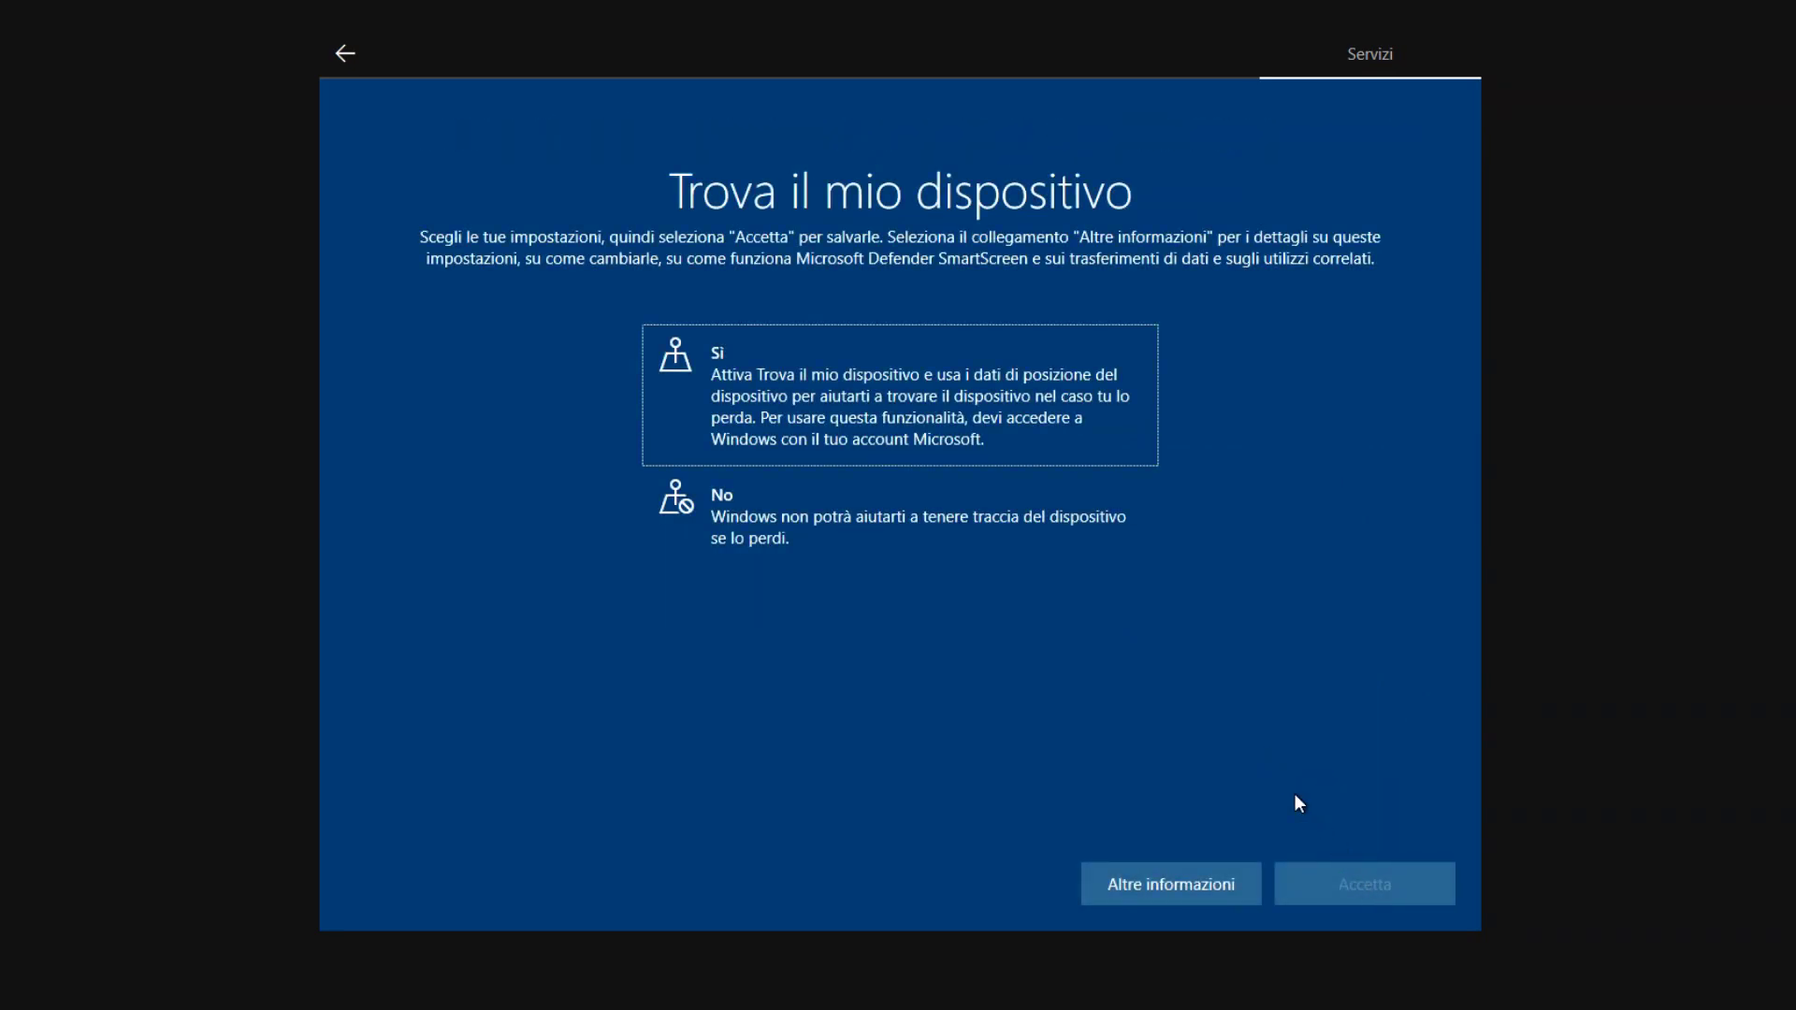
pyautogui.click(847, 543)
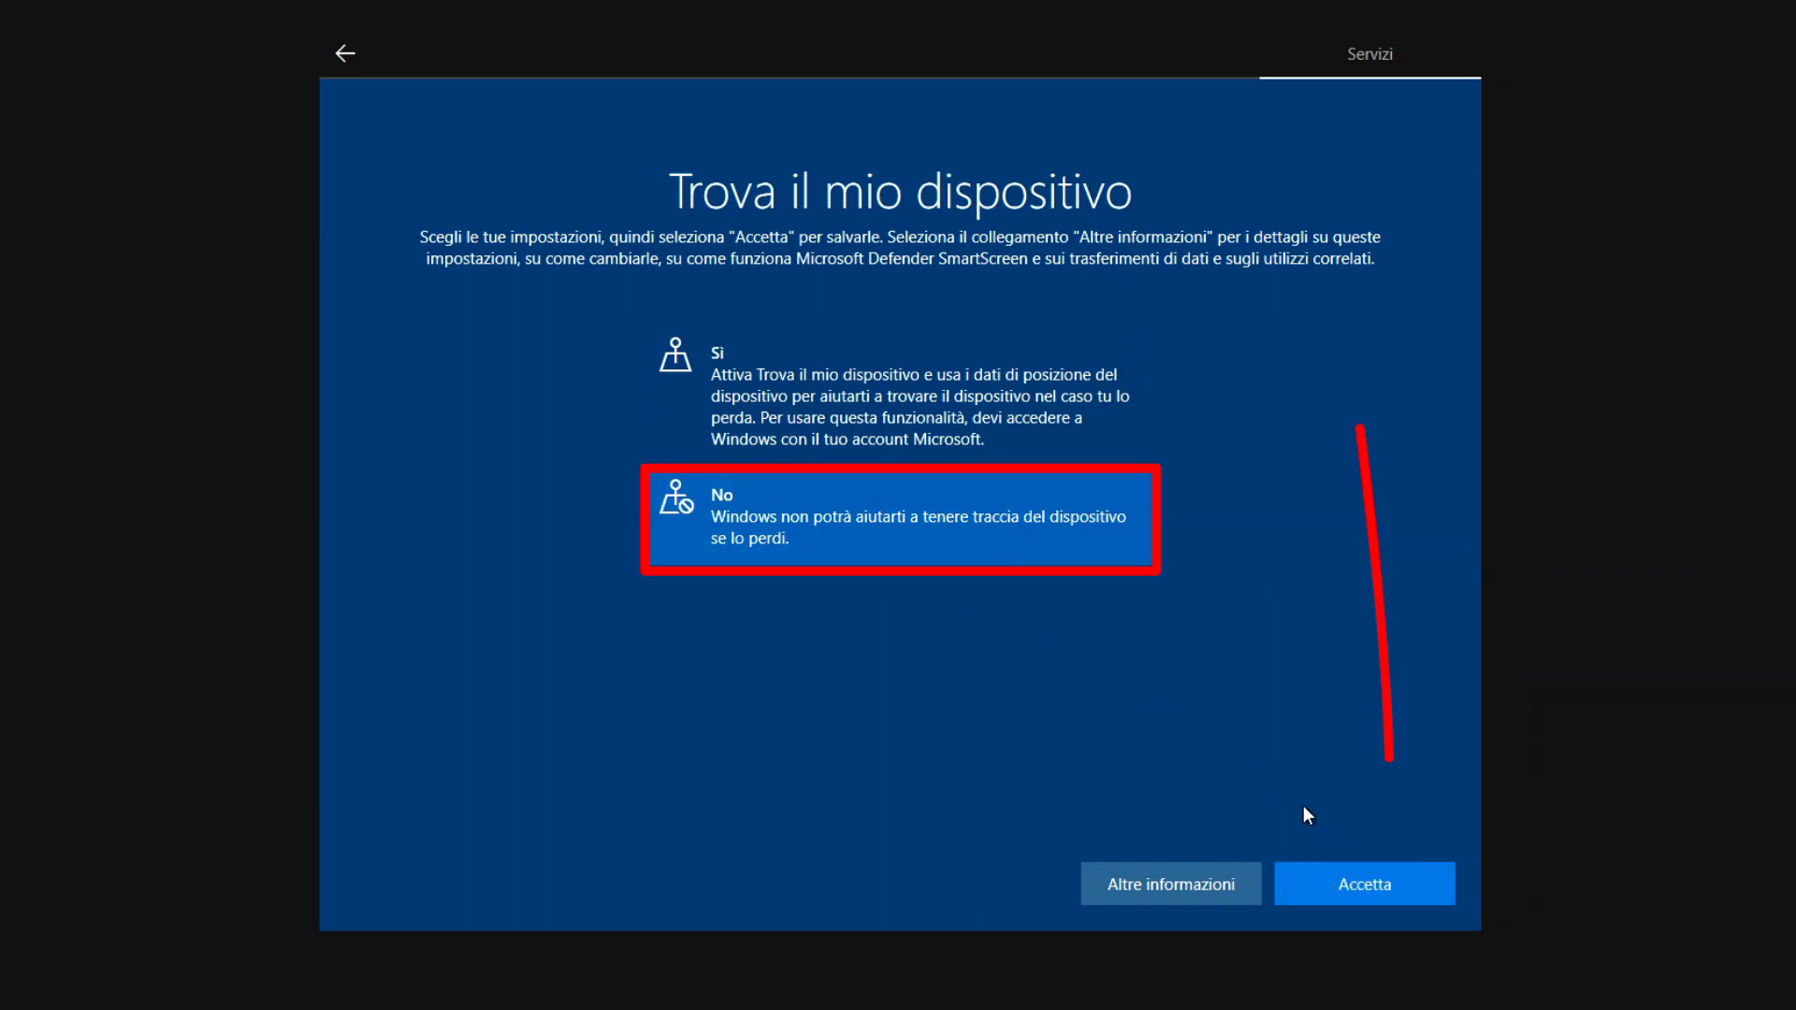
pyautogui.click(1355, 879)
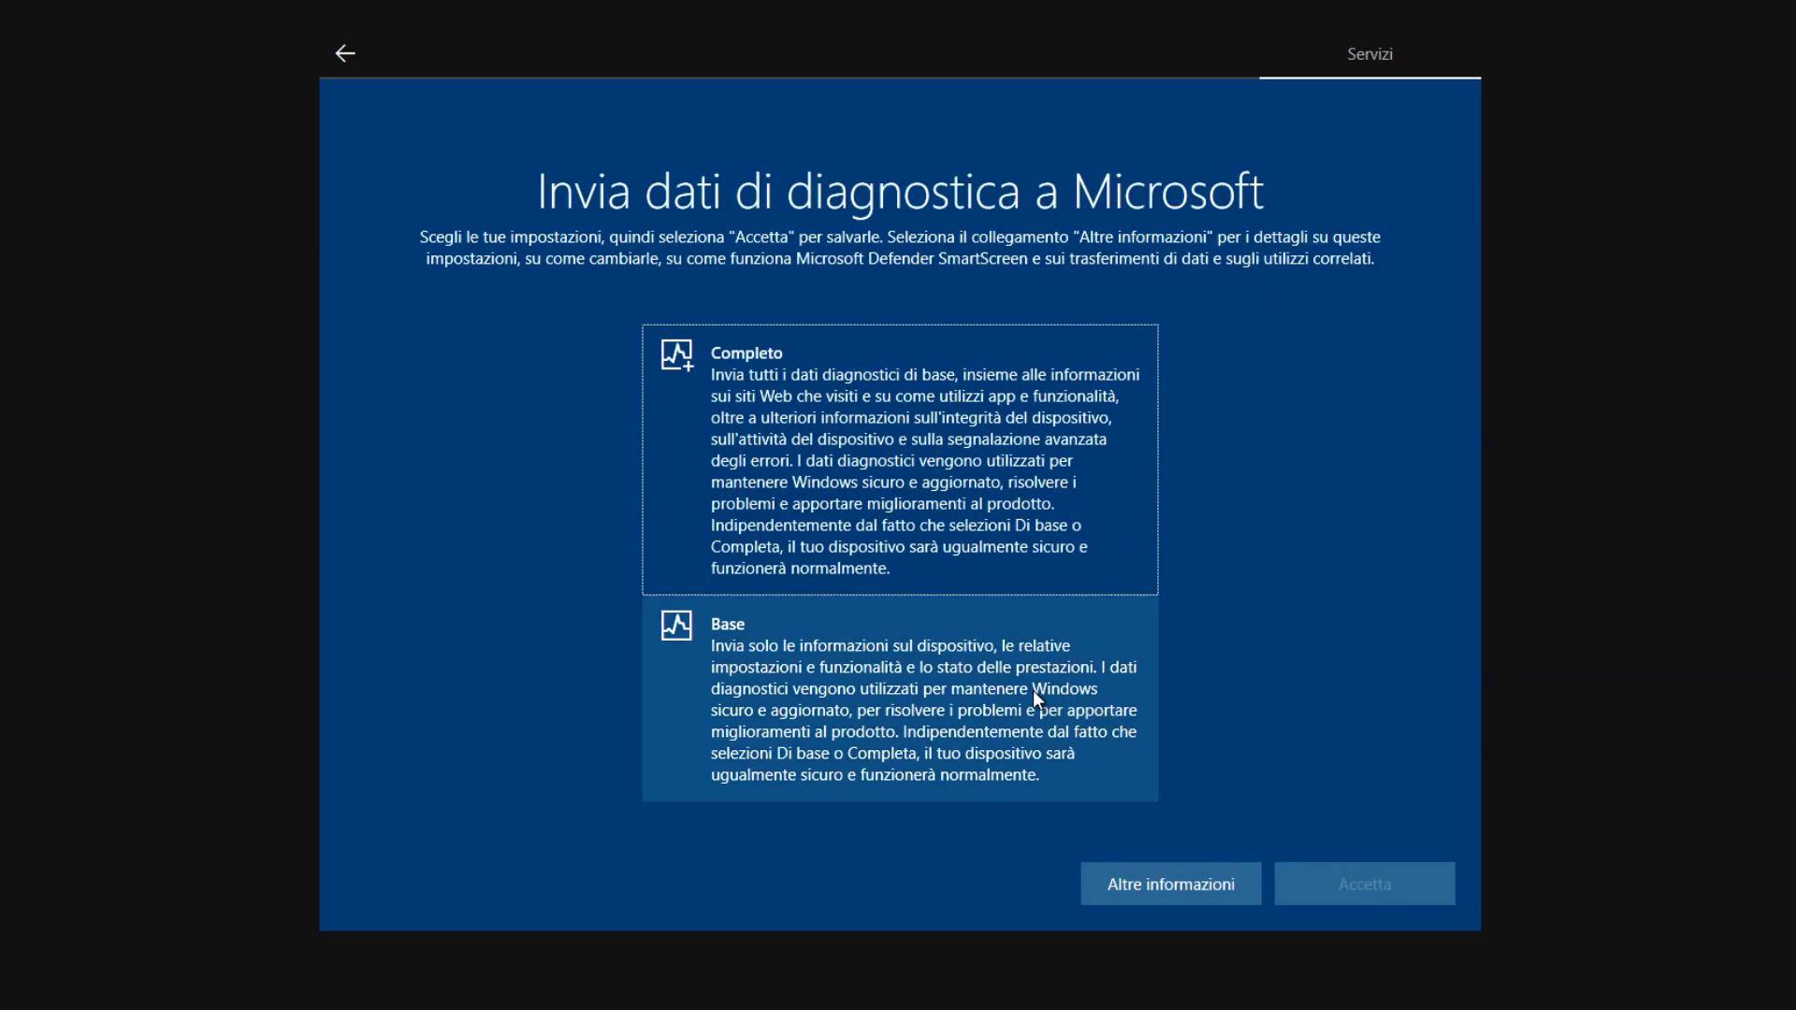
# Limit diagnostic data sent to Microsoft to Base and refuse sharing pen input and typing data
pyautogui.click(889, 685)
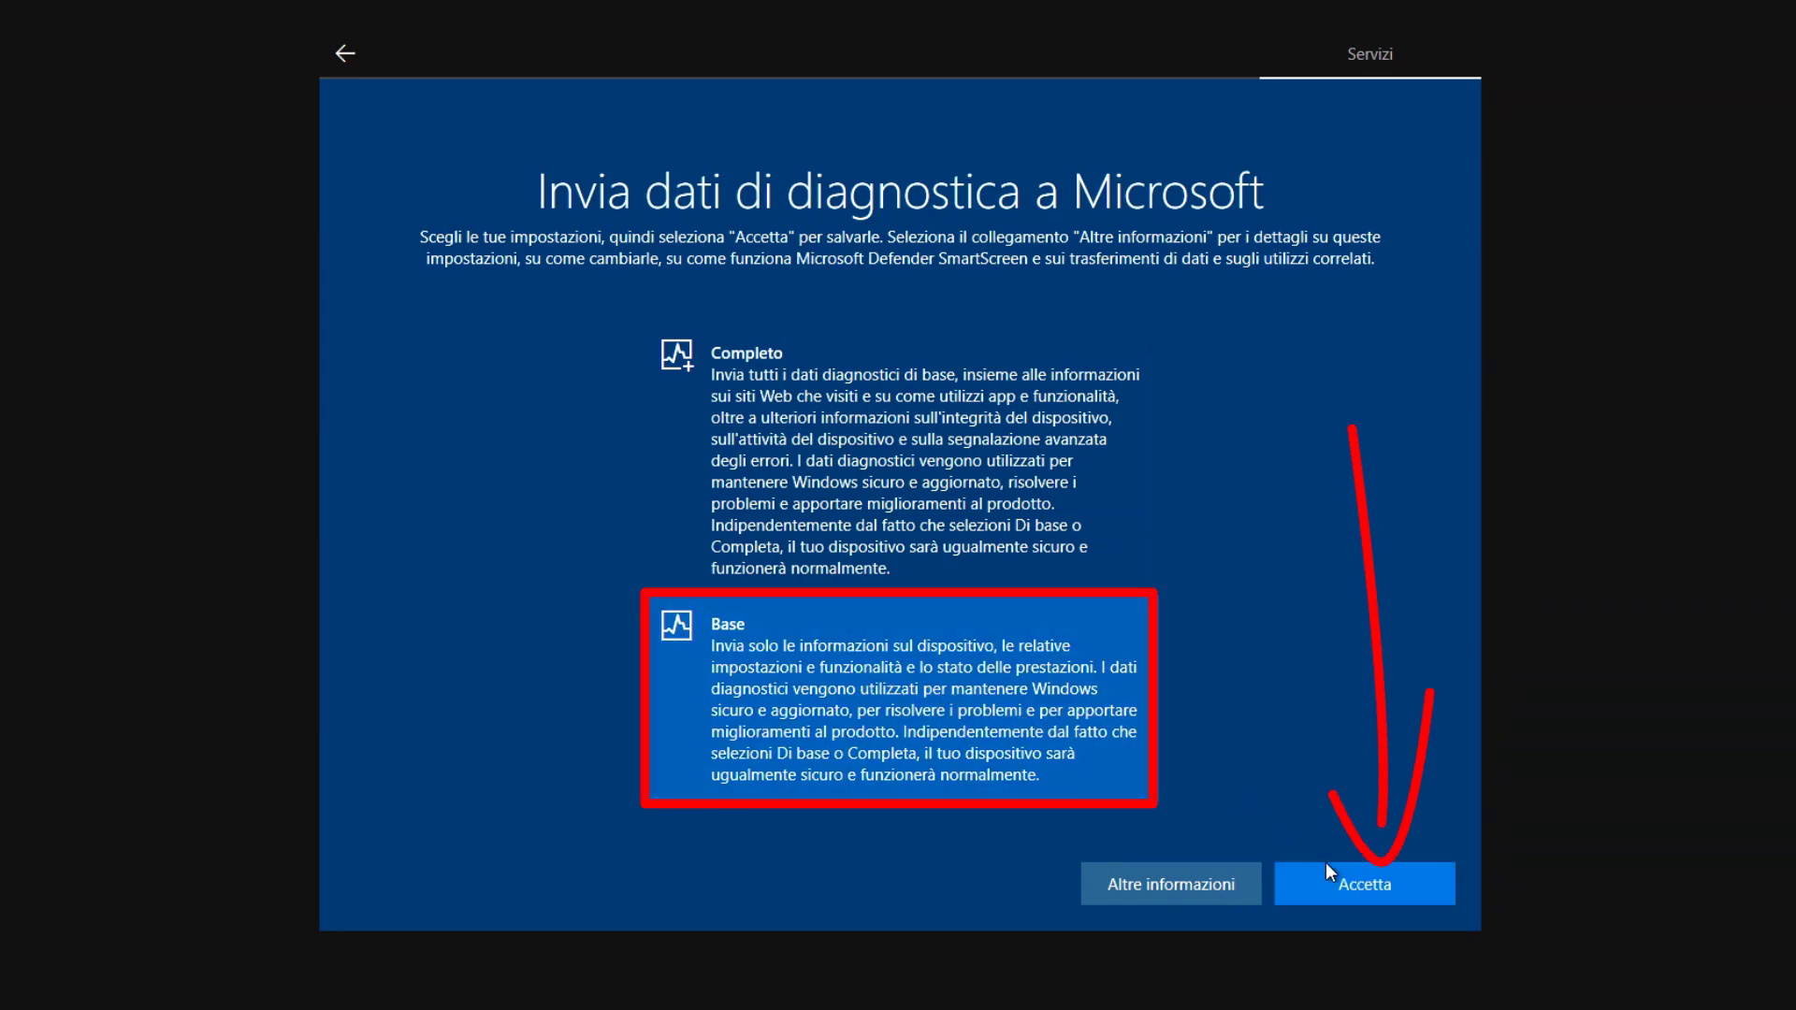
pyautogui.click(1351, 886)
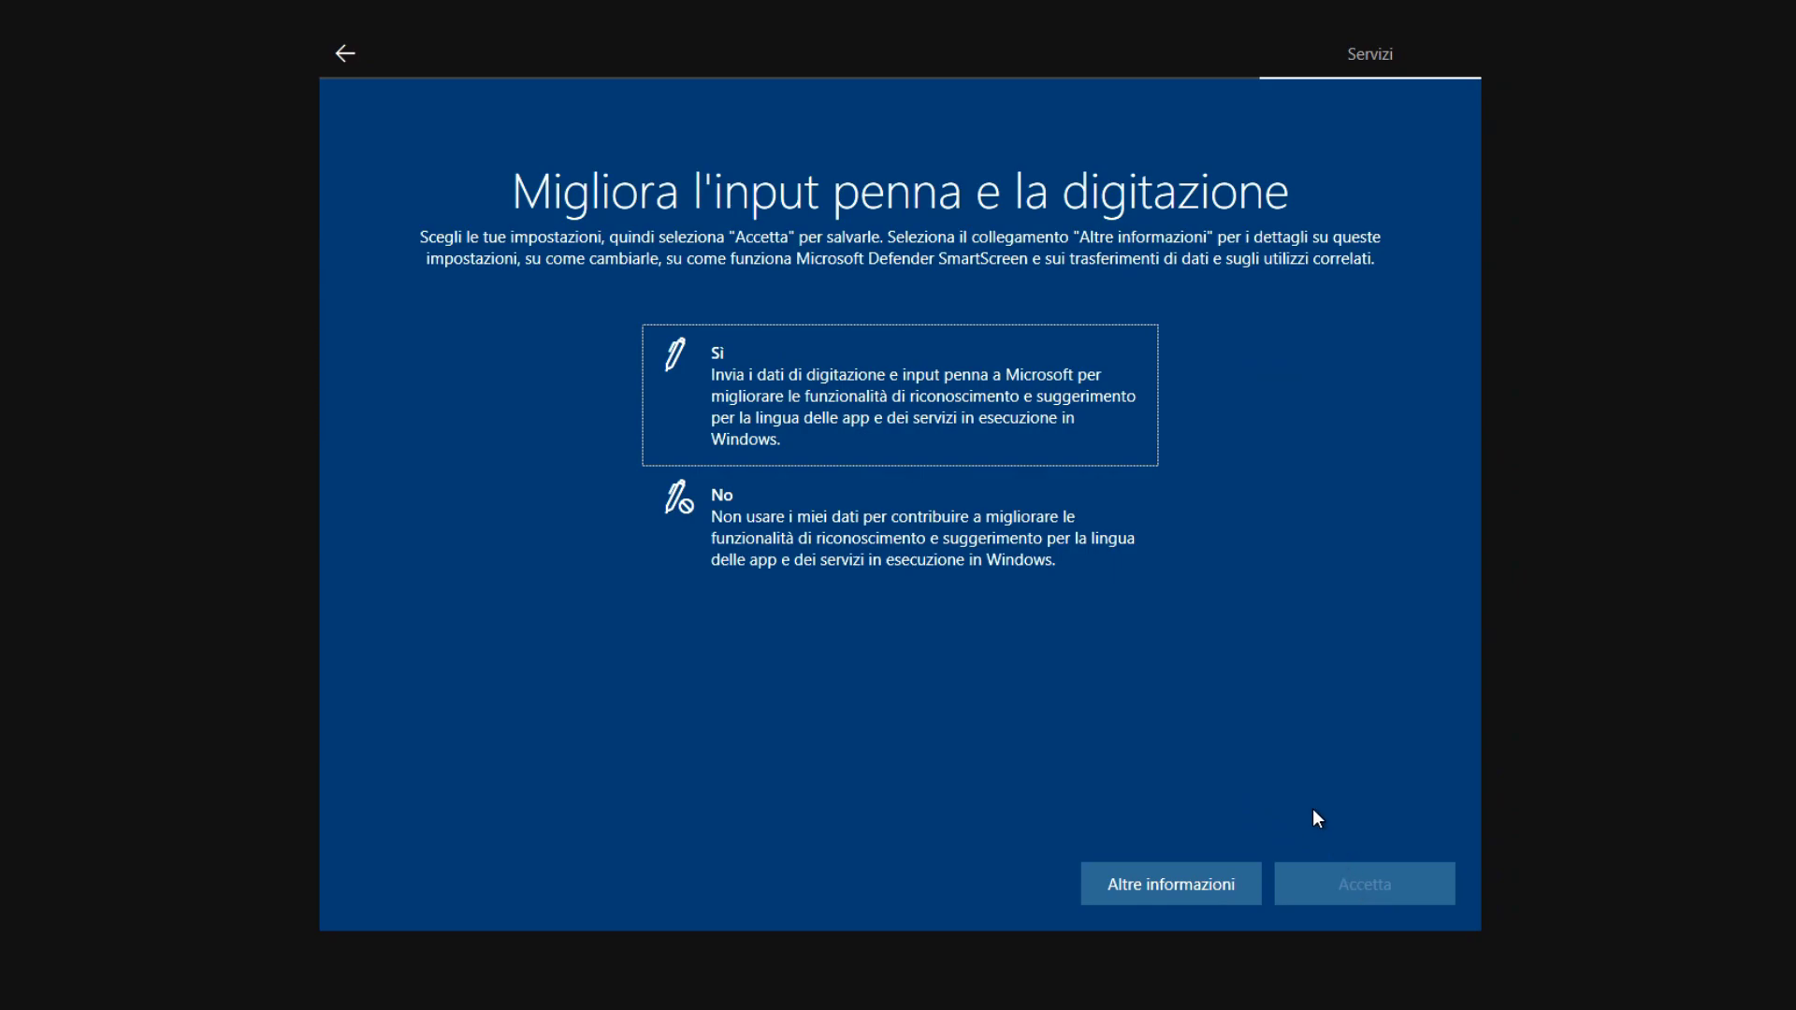
pyautogui.click(866, 548)
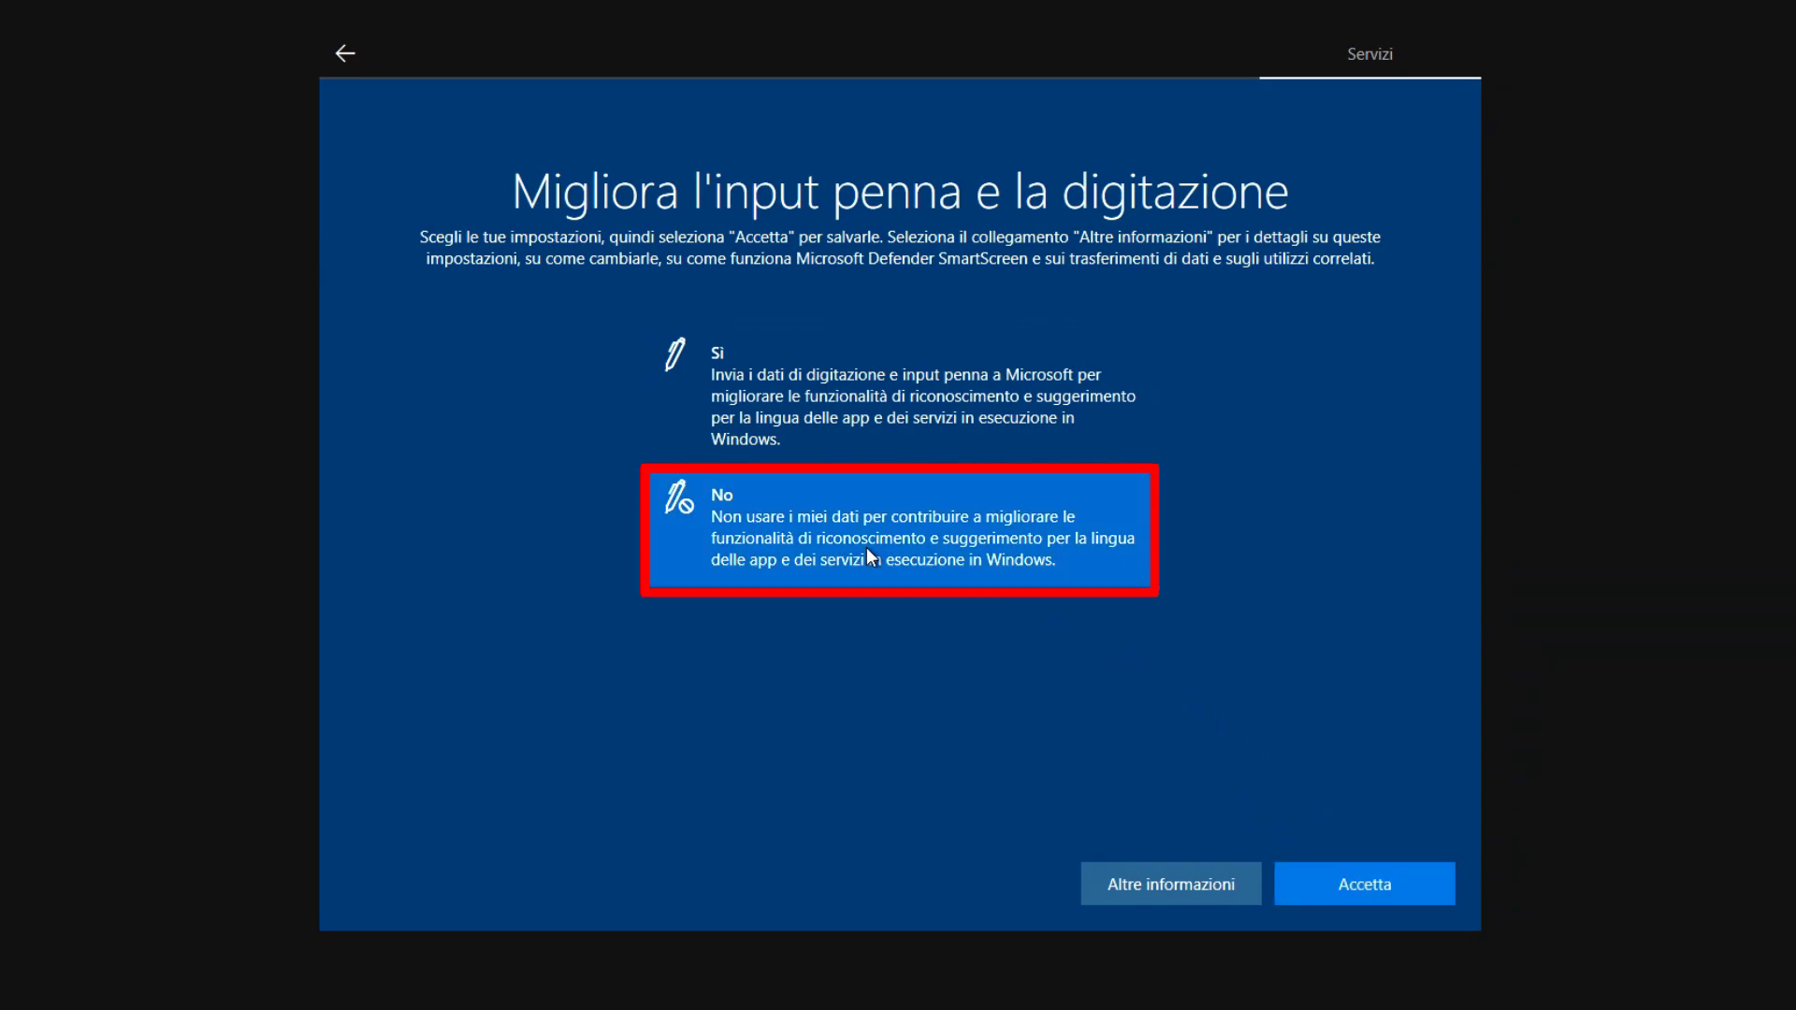
pyautogui.click(1370, 881)
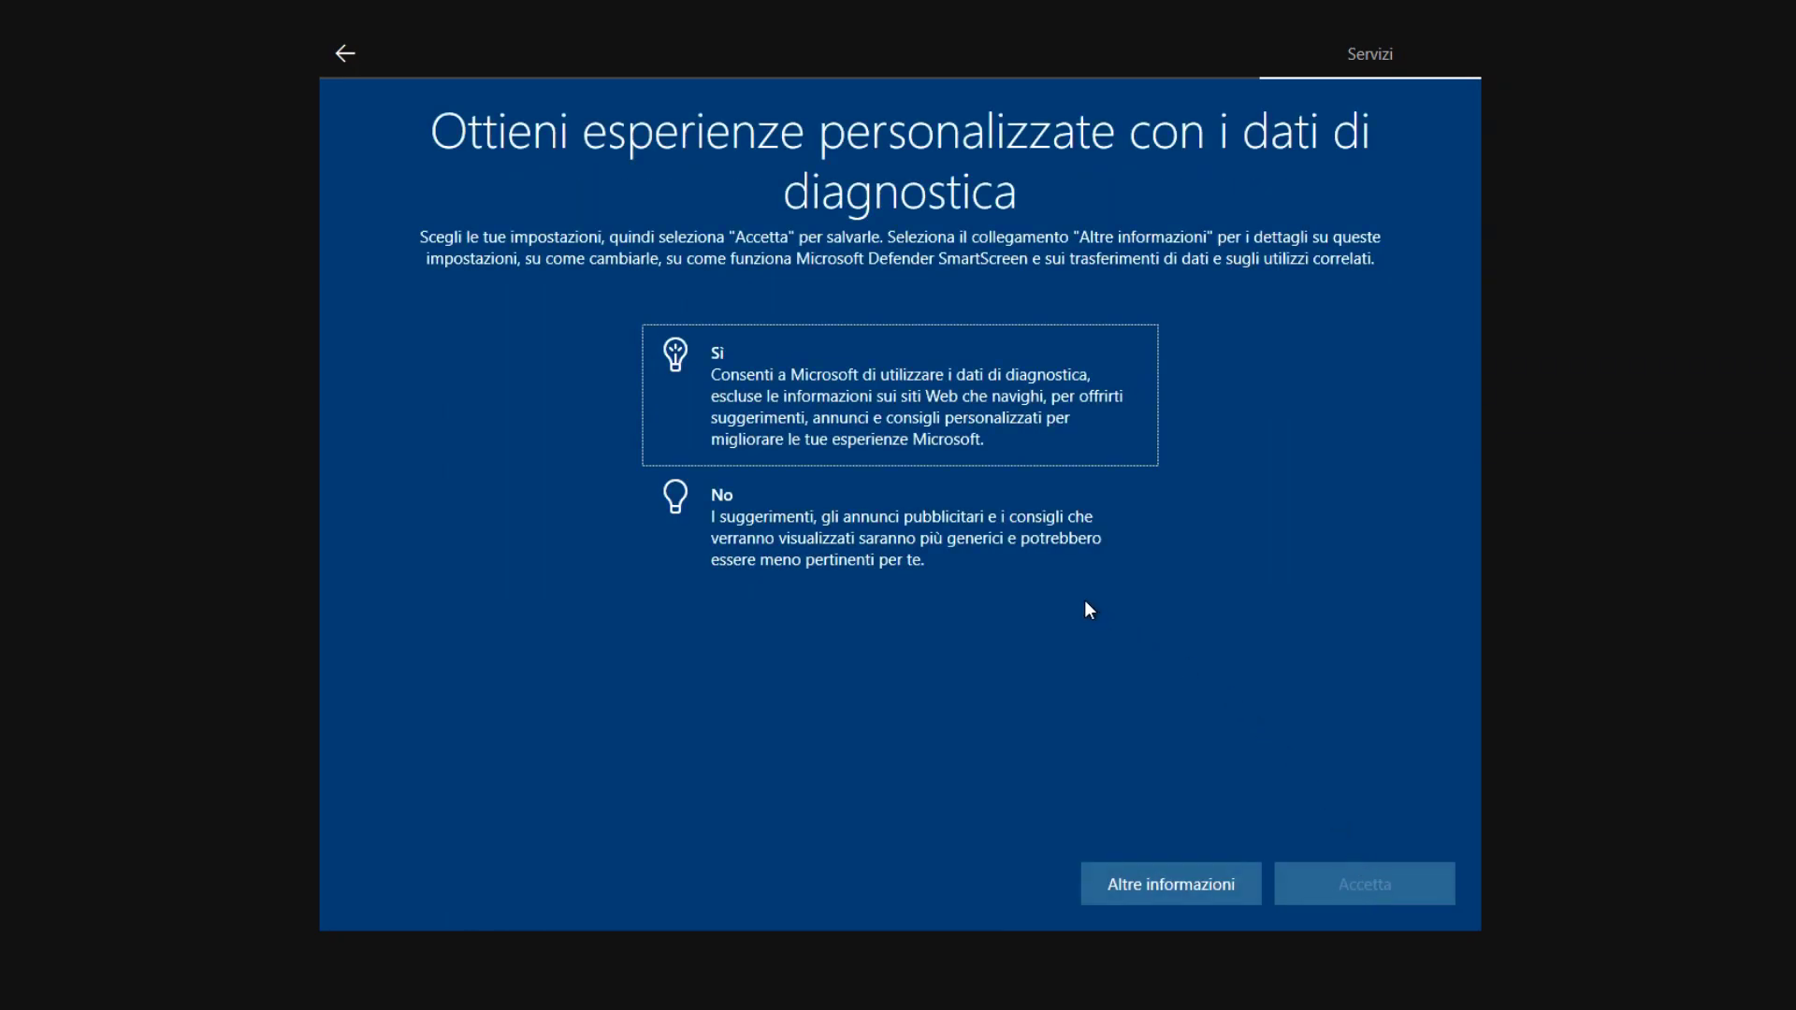
# Decline personalised experiences based on diagnostic data and refuse app use of the advertising ID
pyautogui.click(866, 537)
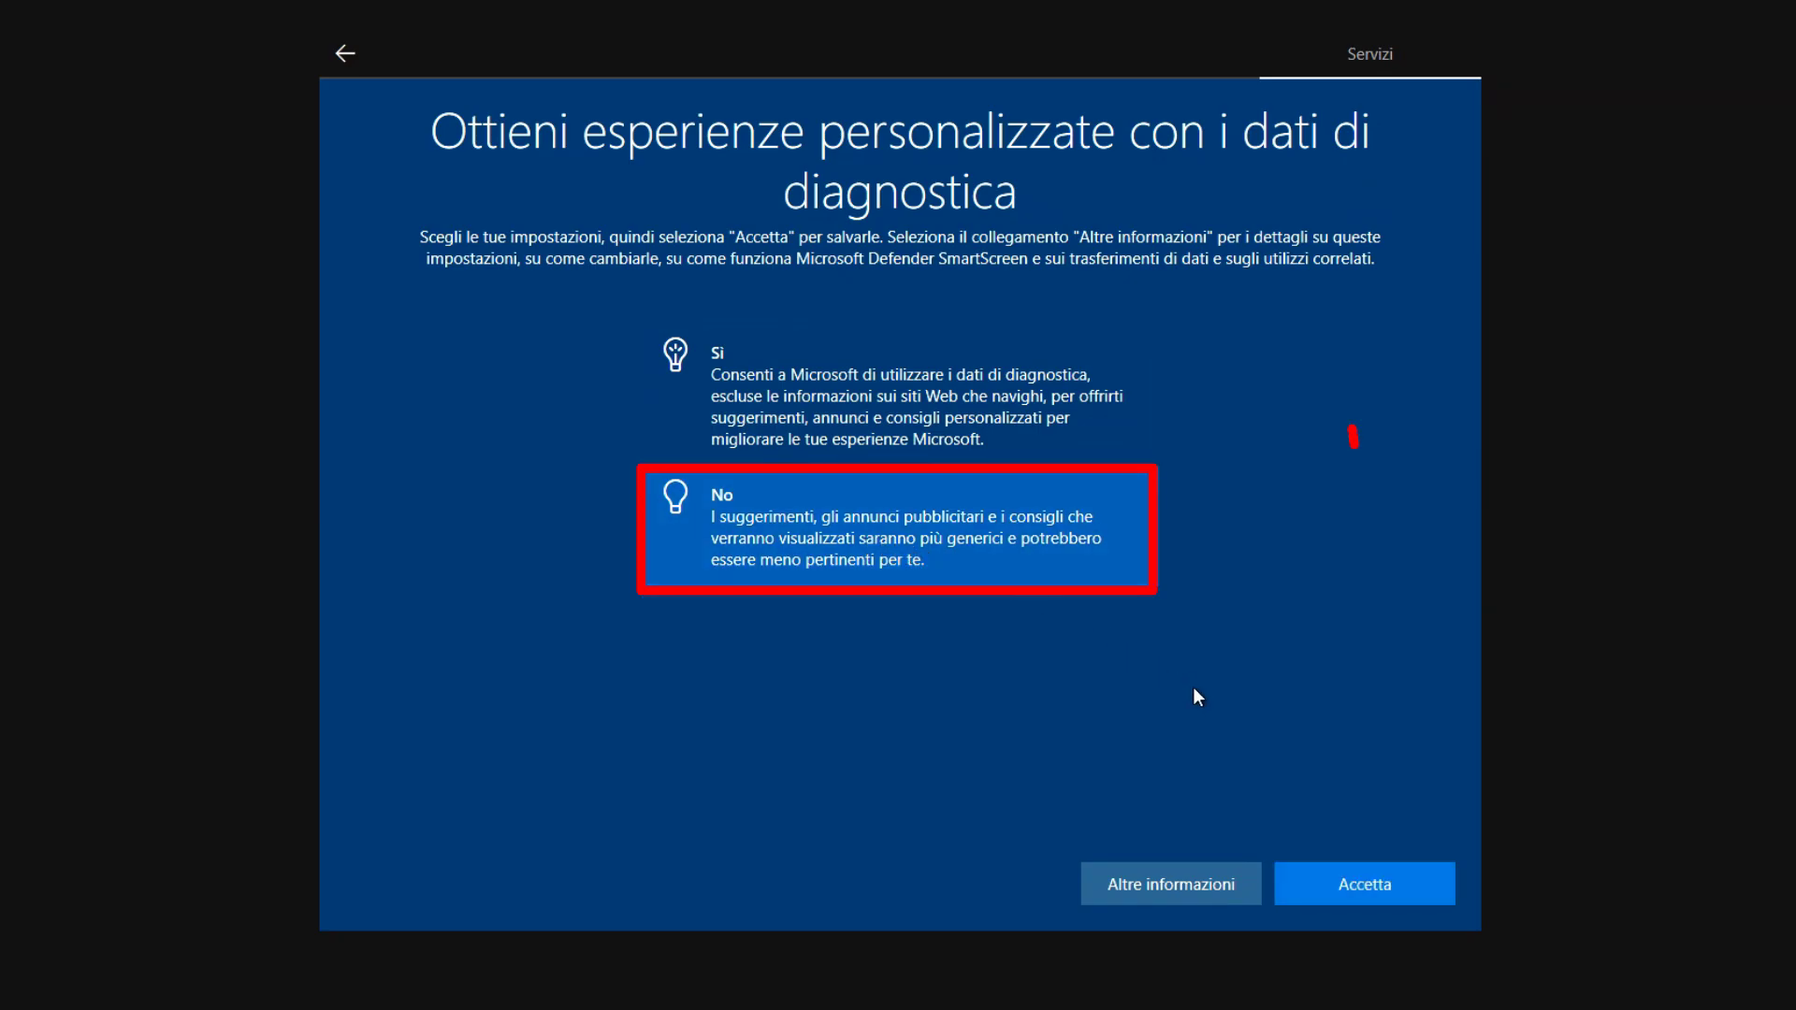
pyautogui.click(1370, 885)
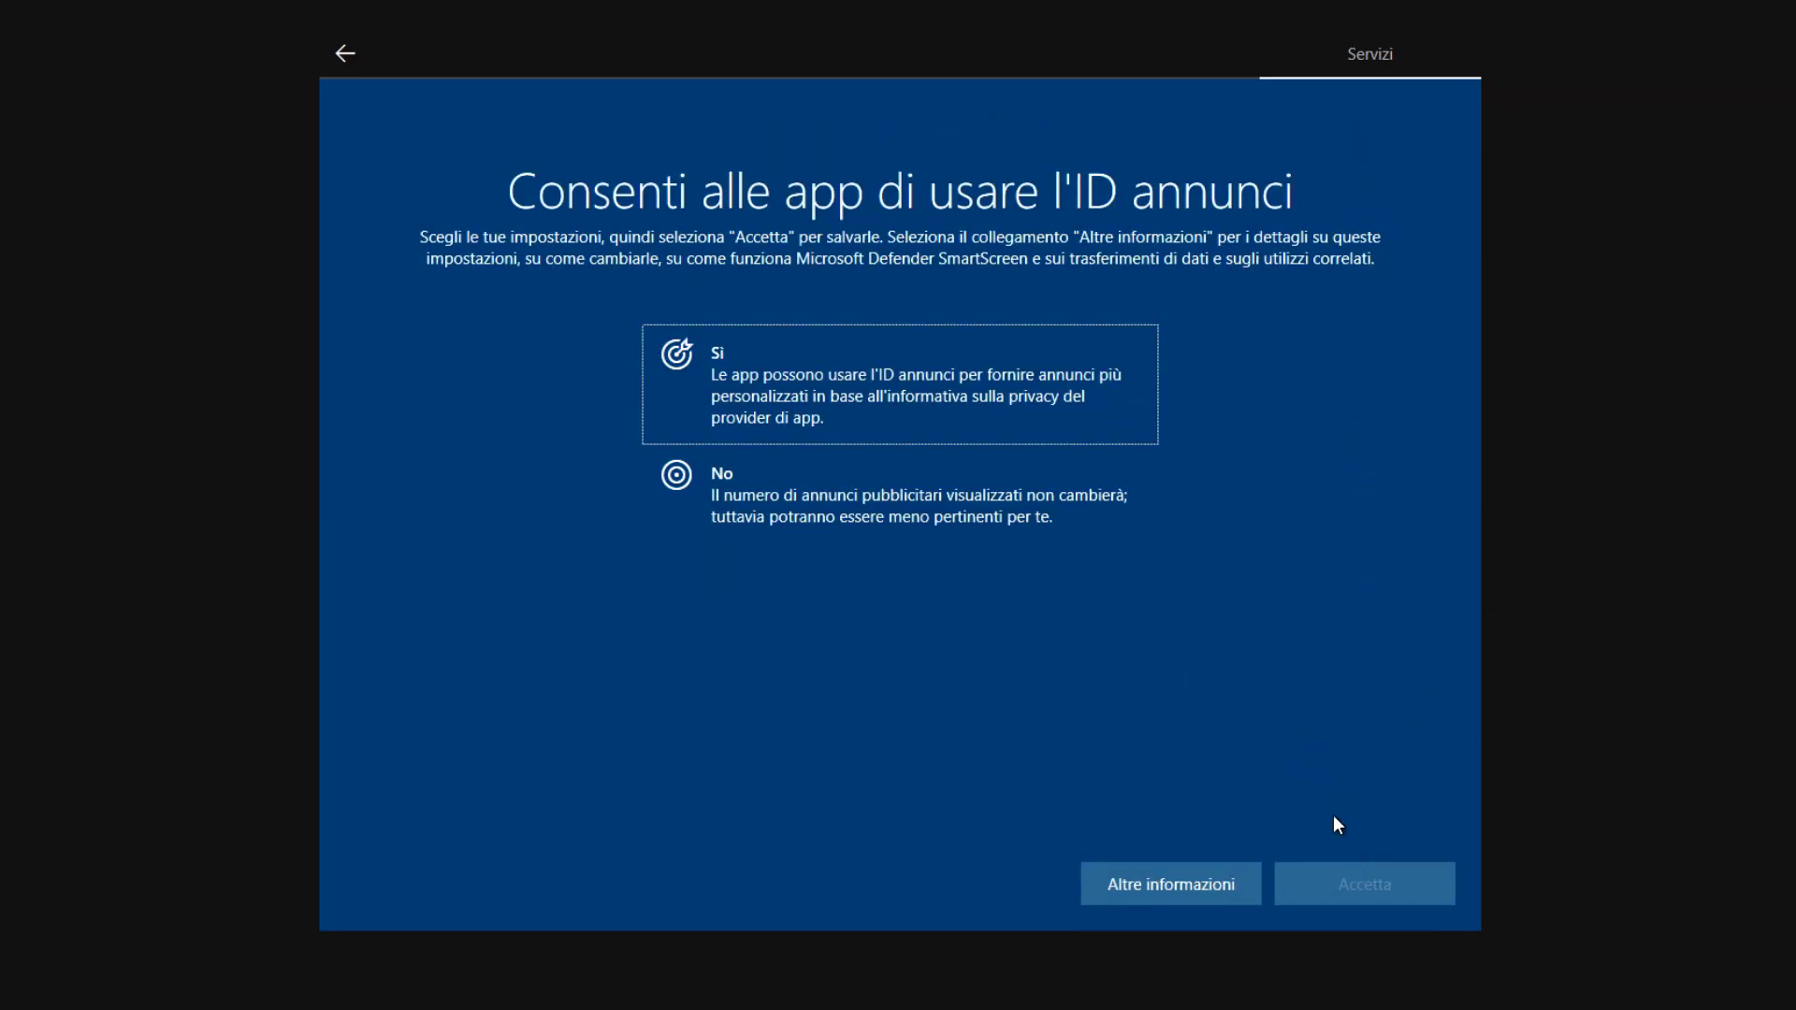
pyautogui.click(849, 507)
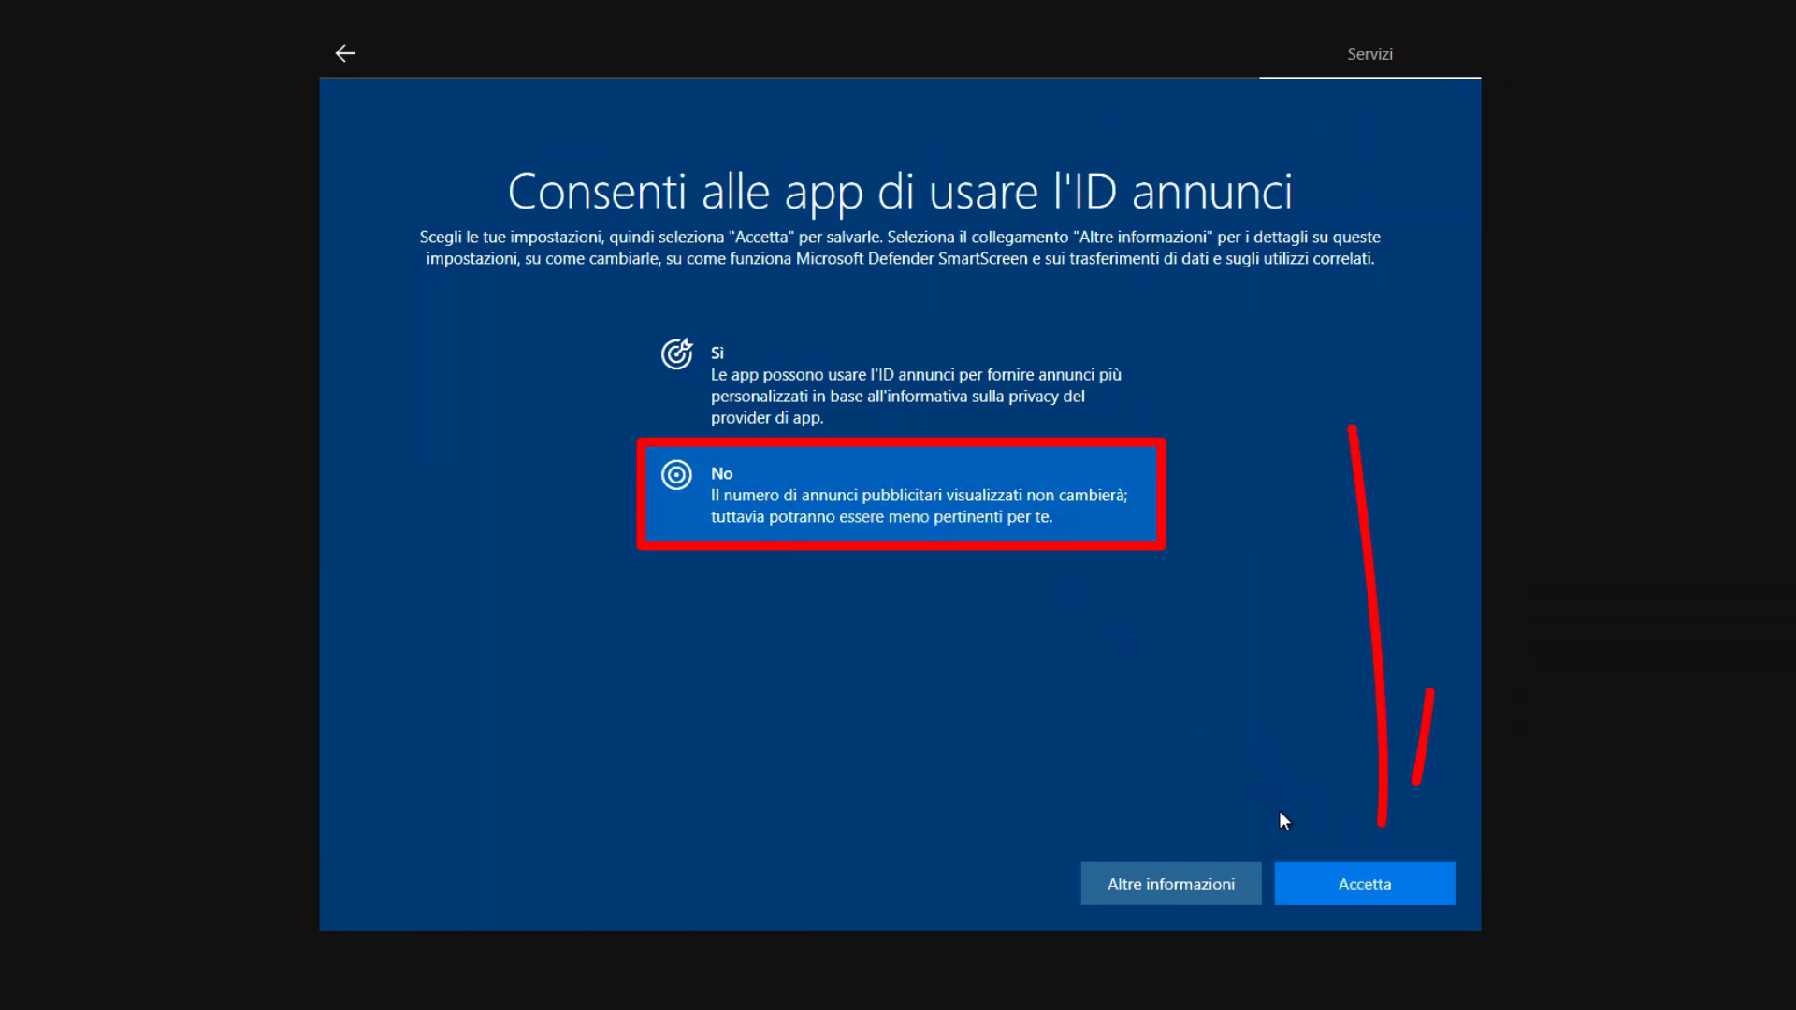
pyautogui.click(1332, 879)
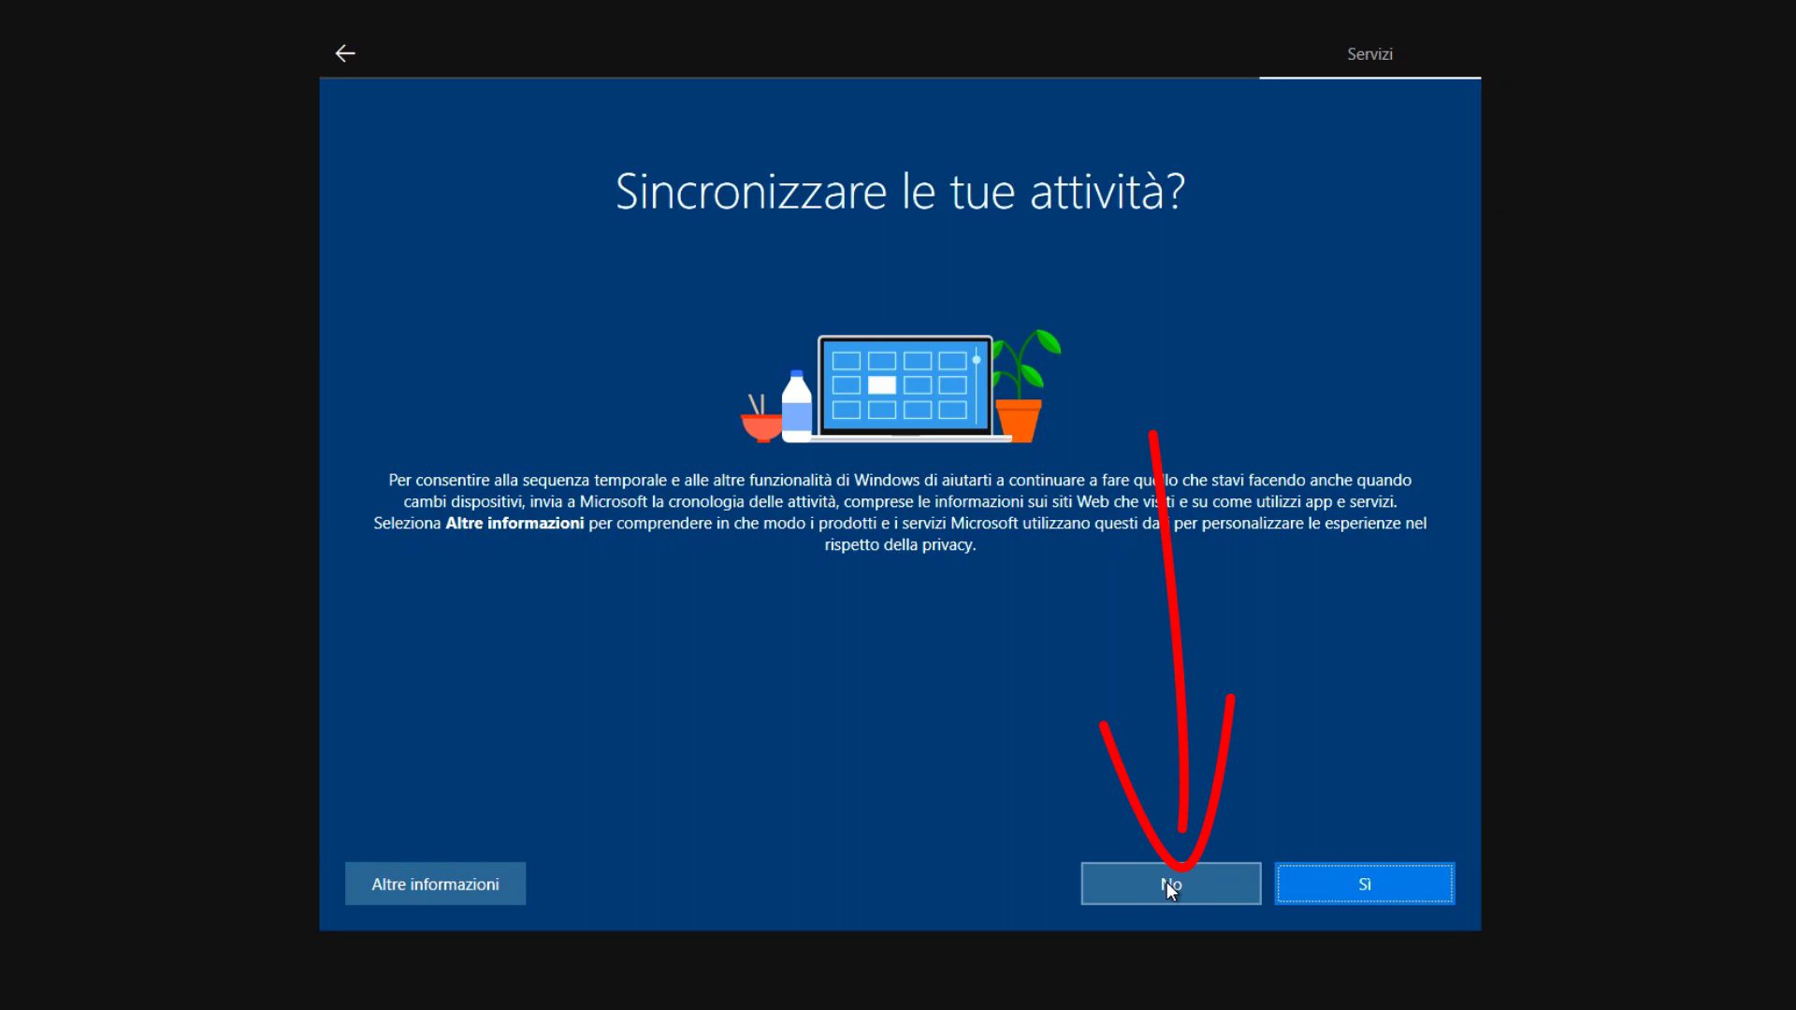
# Decline activity synchronisation and postpone the Cortana setup
pyautogui.click(1165, 879)
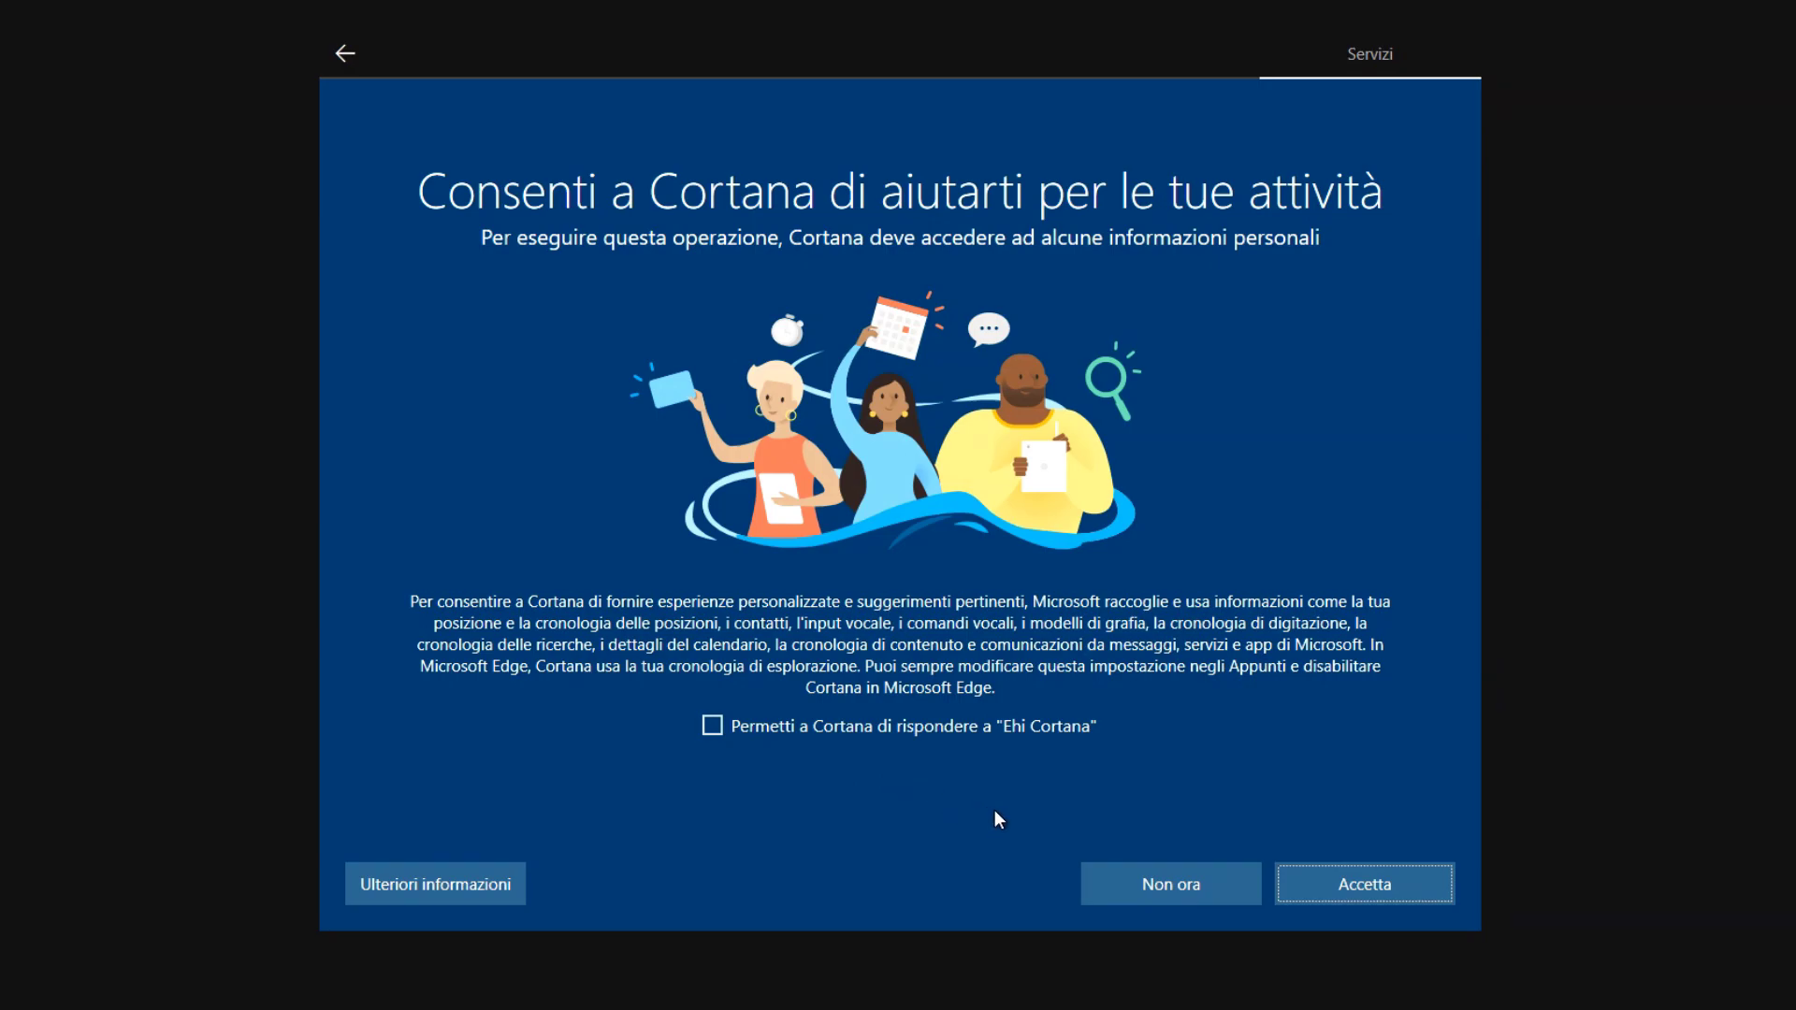
pyautogui.click(1142, 879)
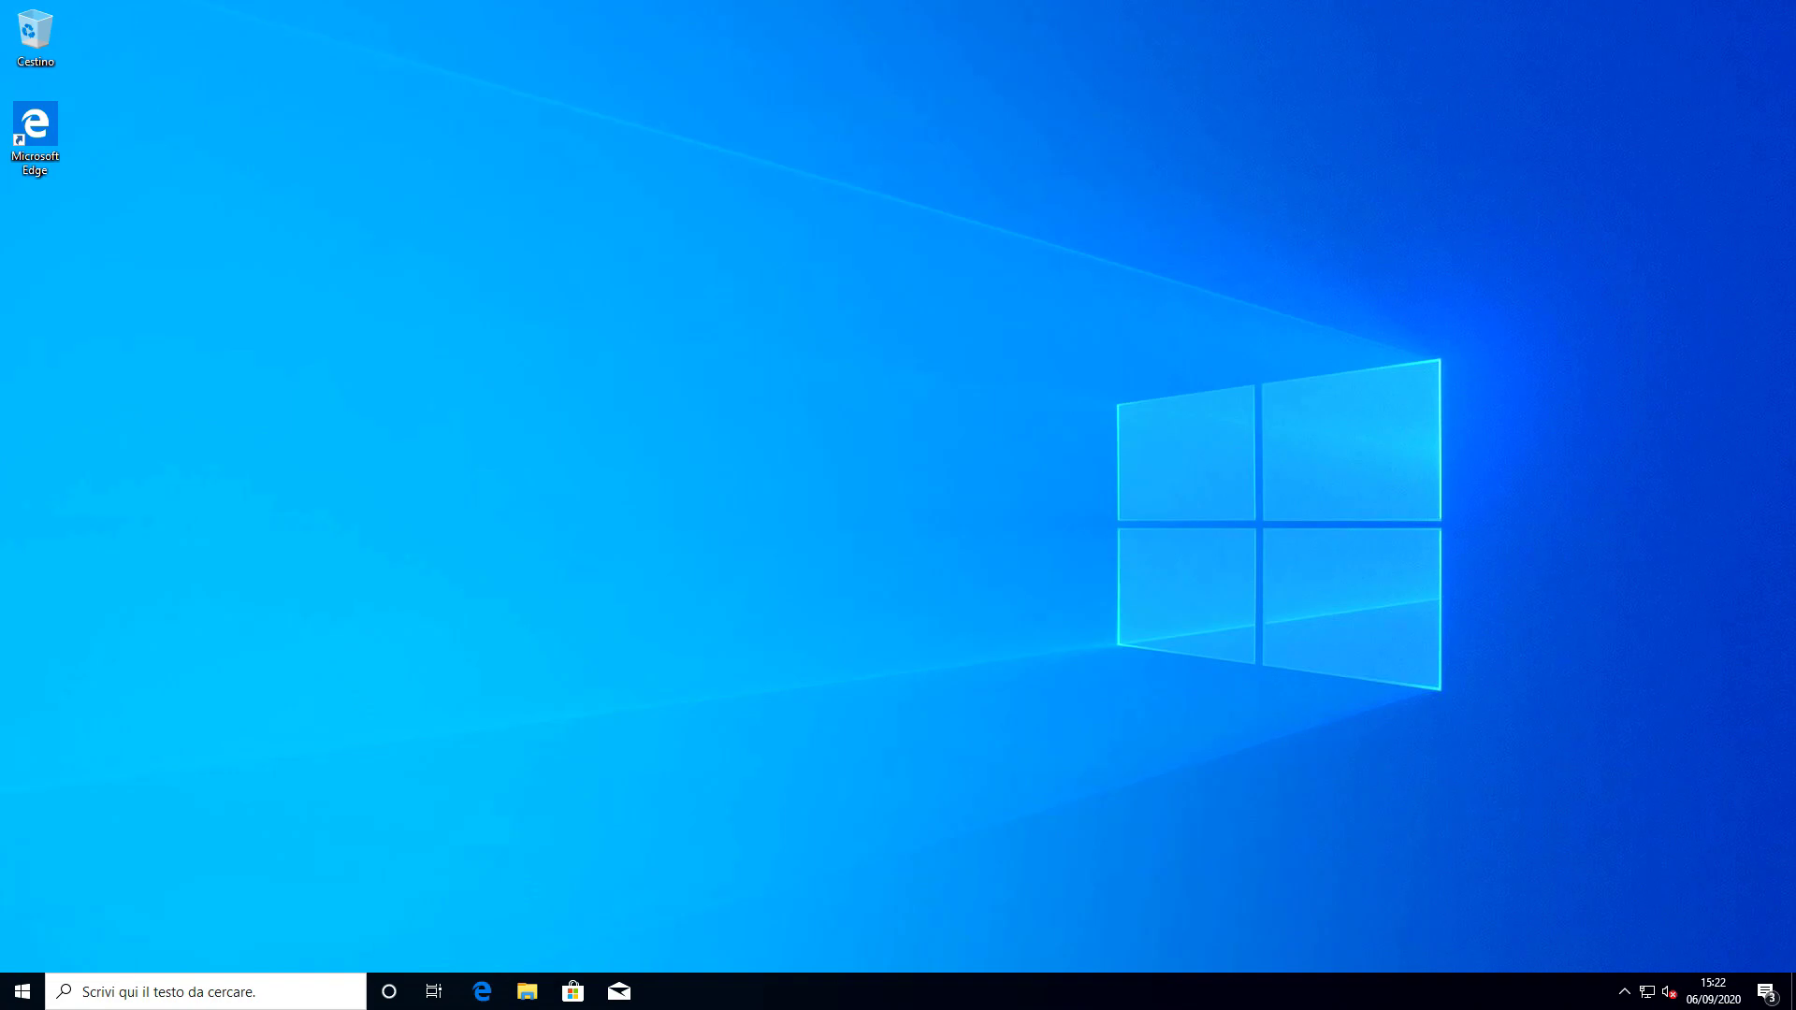
# Set the display scaling of text, apps and other elements to 150% and close the display settings
pyautogui.rightClick(794, 647)
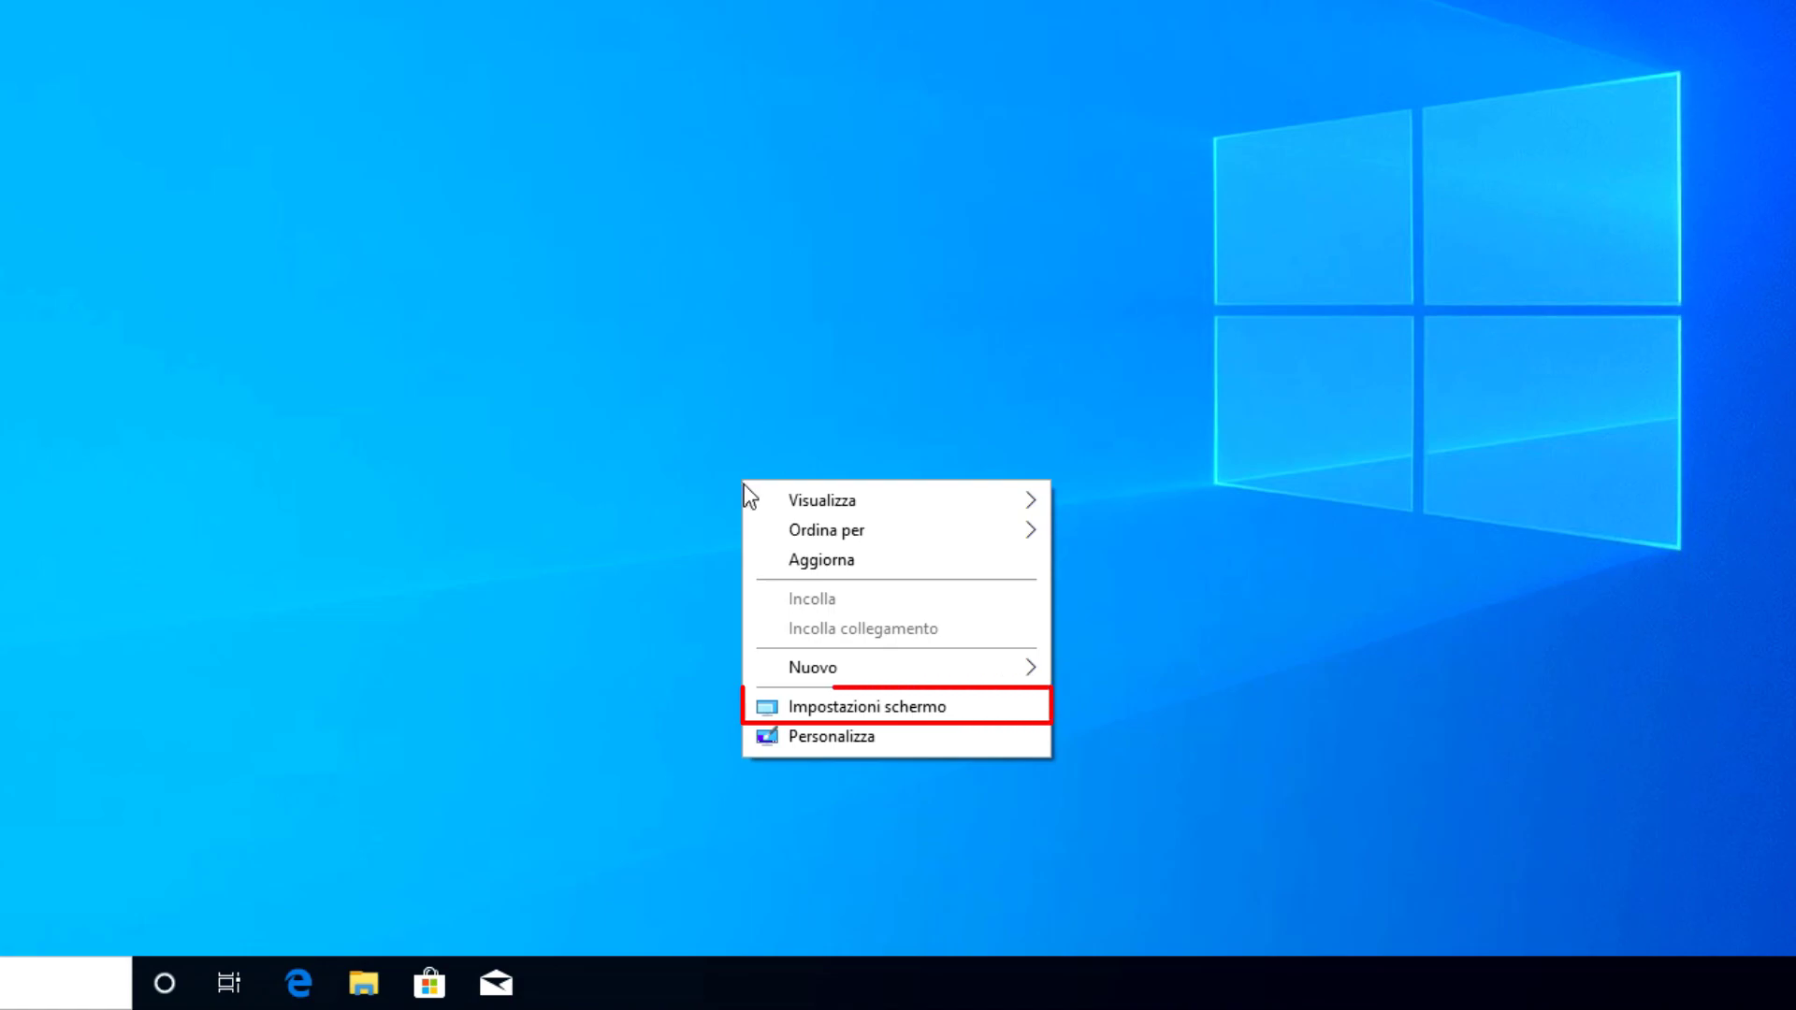
pyautogui.click(846, 708)
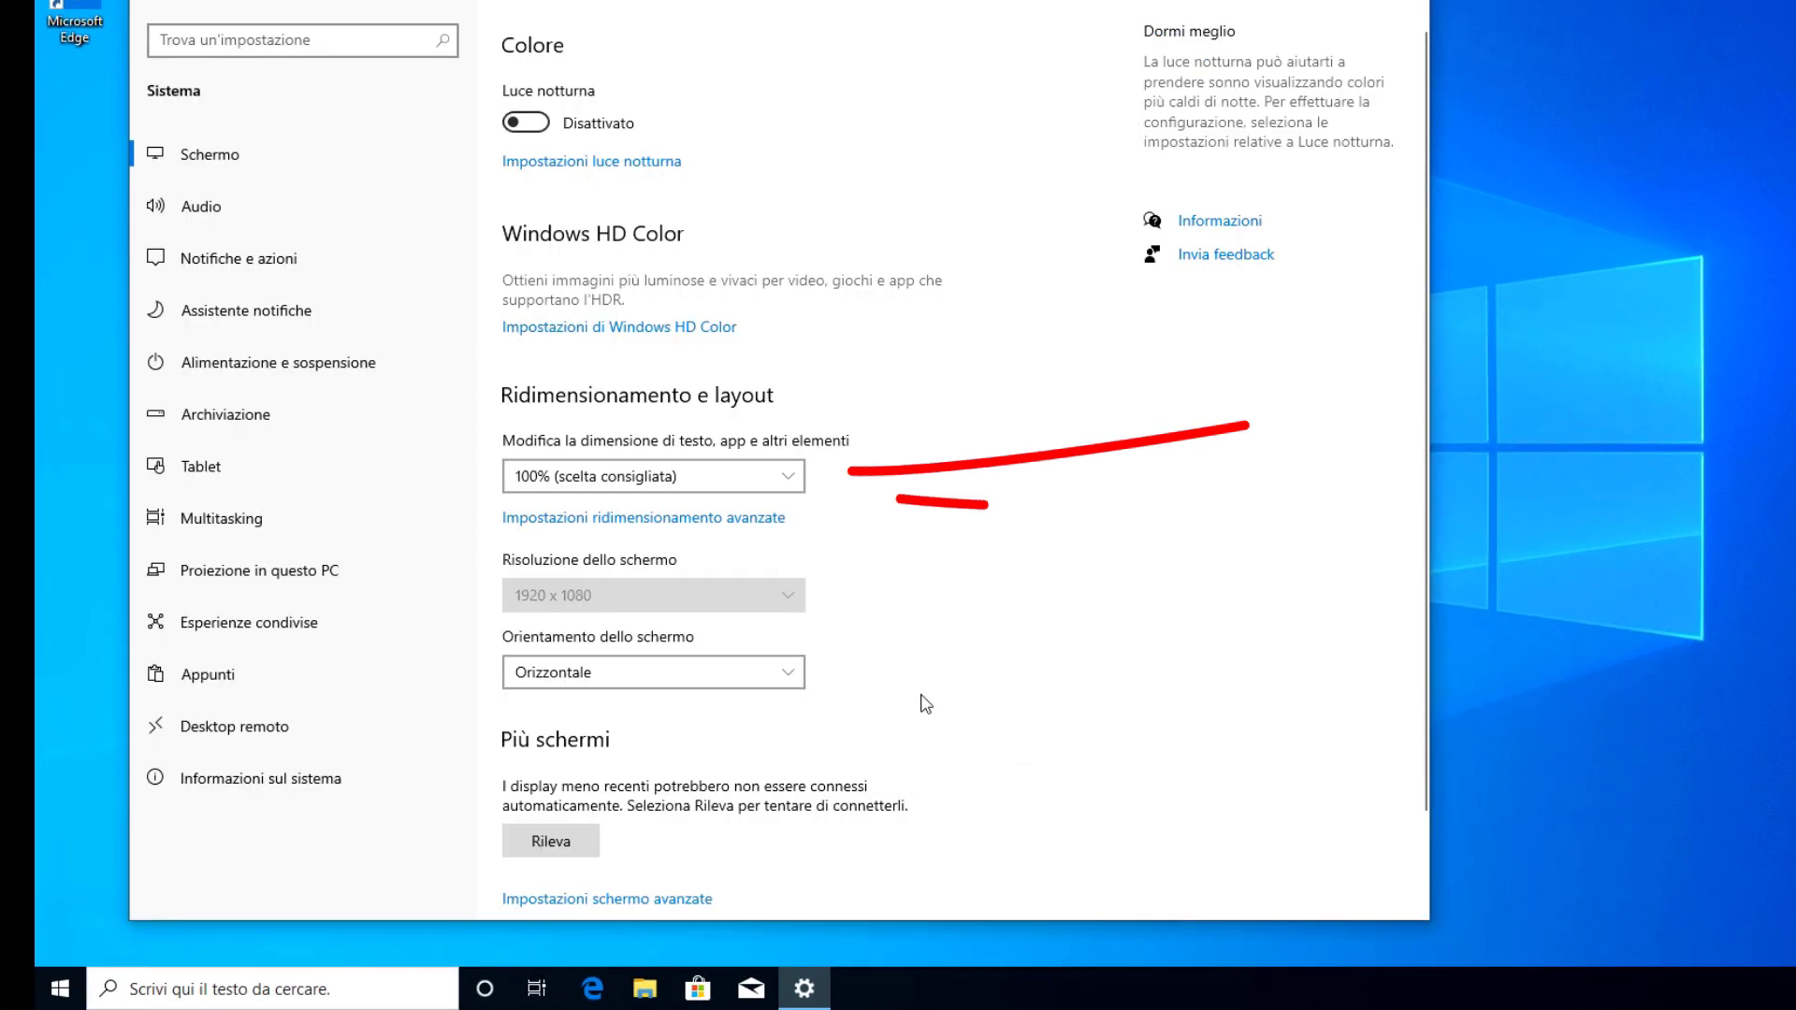
pyautogui.click(535, 487)
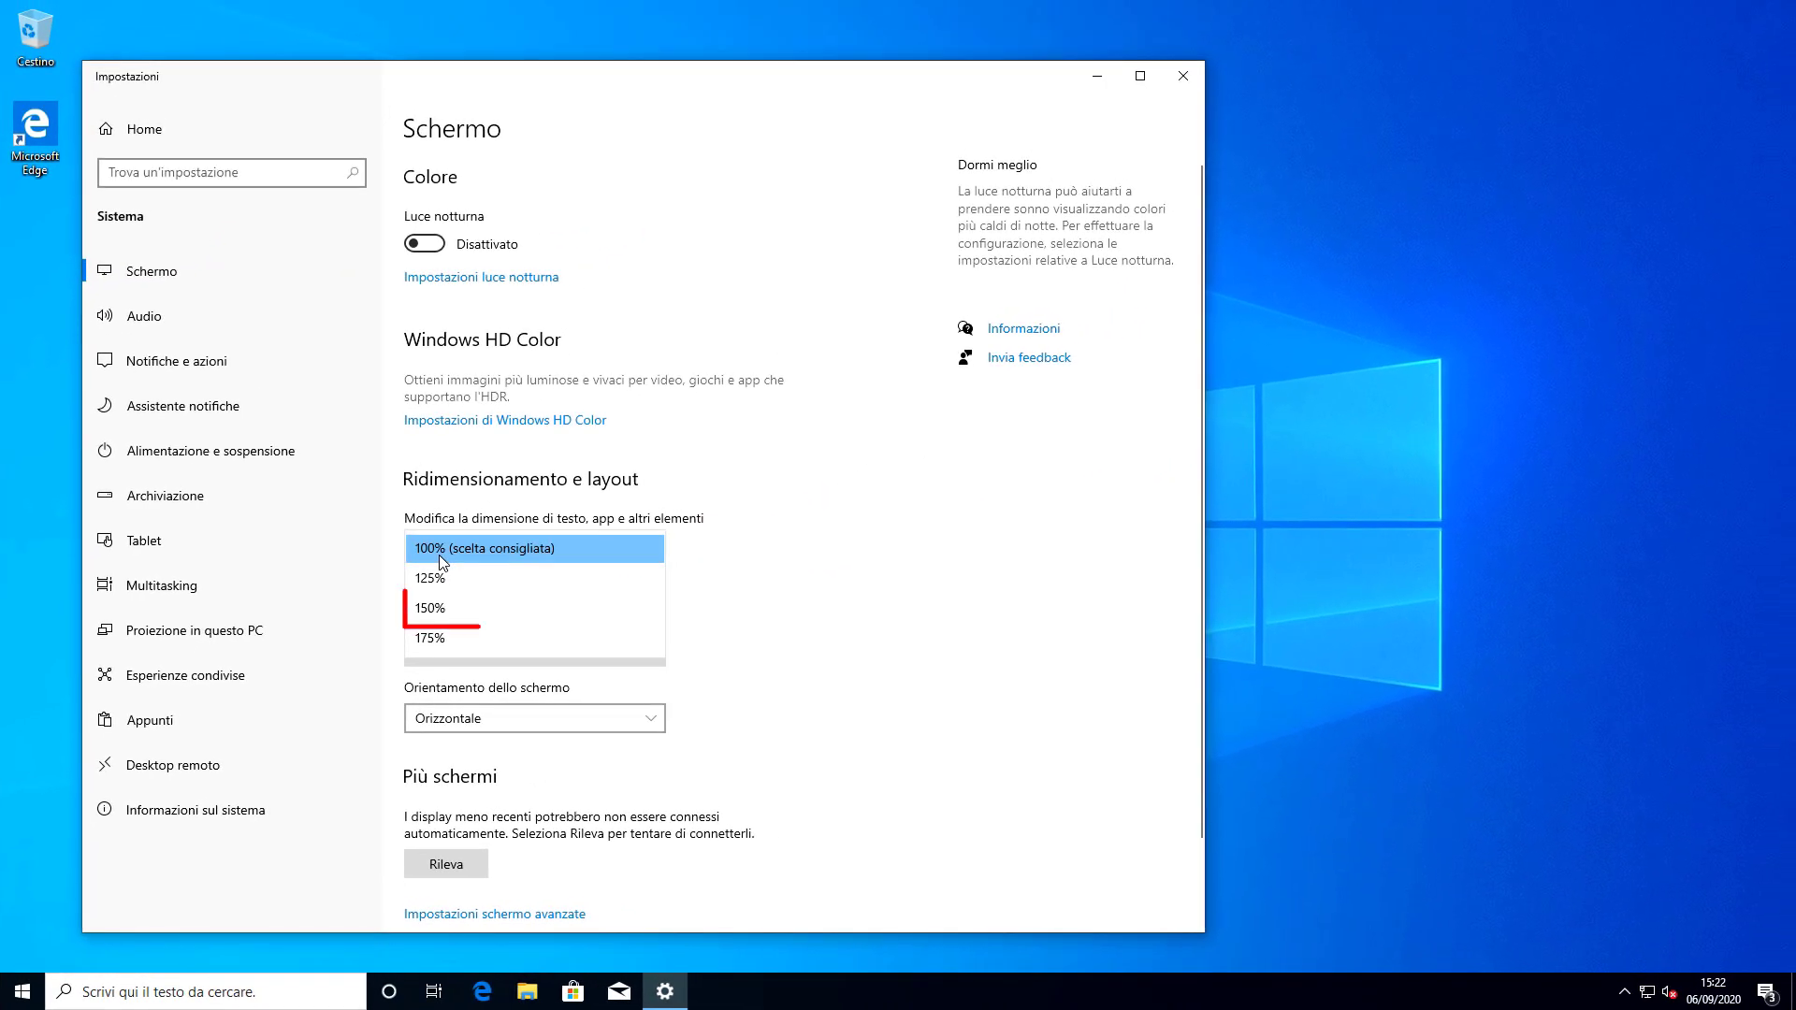
pyautogui.click(454, 608)
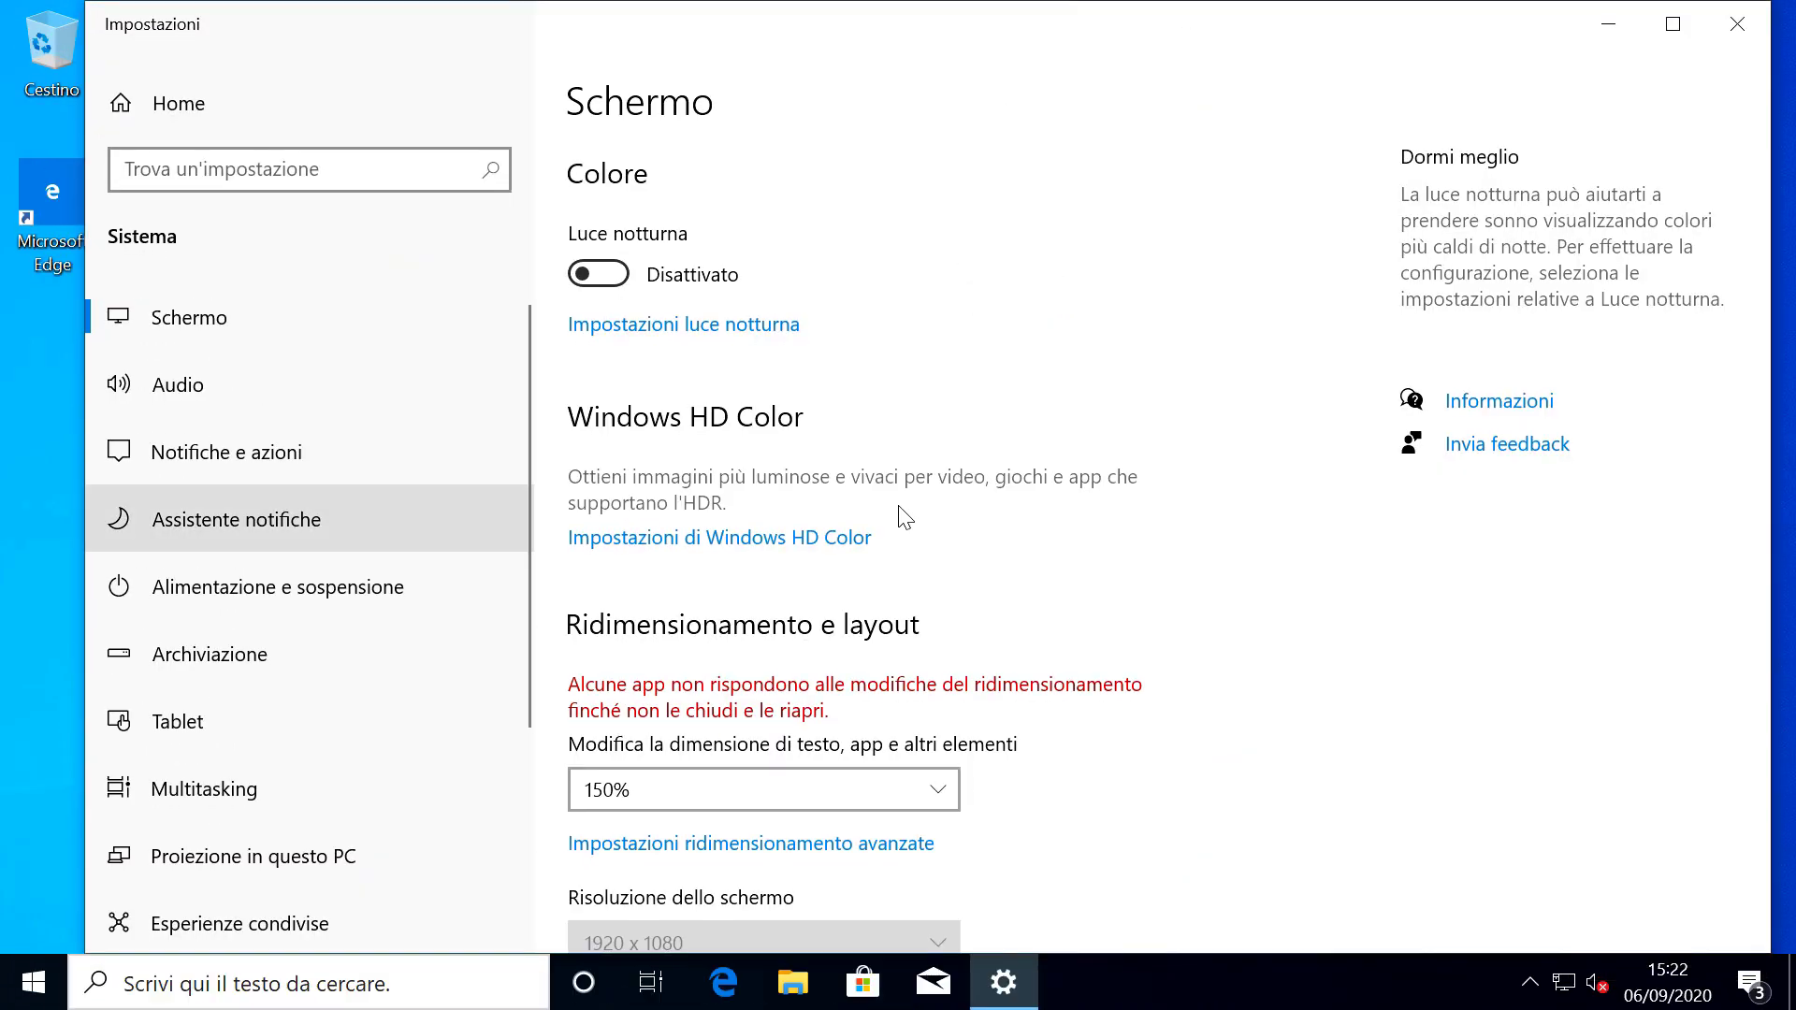
pyautogui.click(1737, 24)
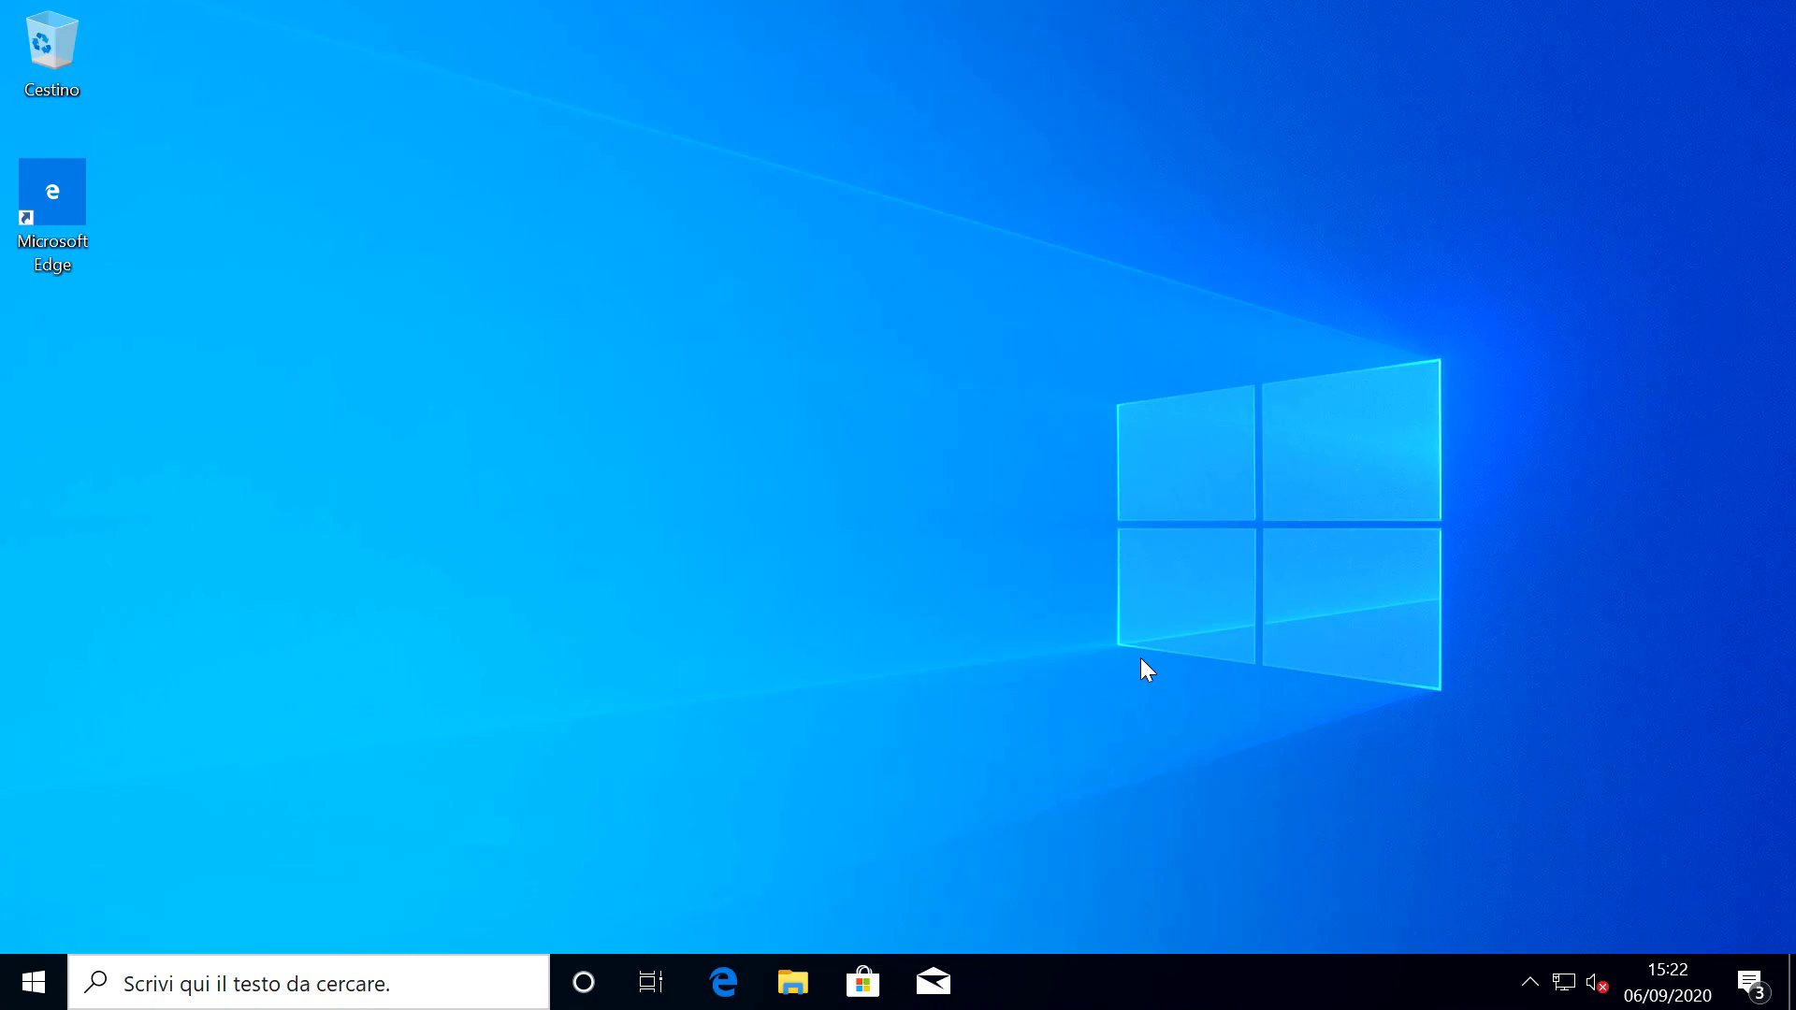
# In Microsoft Store's settings, turn off automatic app updates and the display of products on the live tile, and close the Store
pyautogui.click(863, 982)
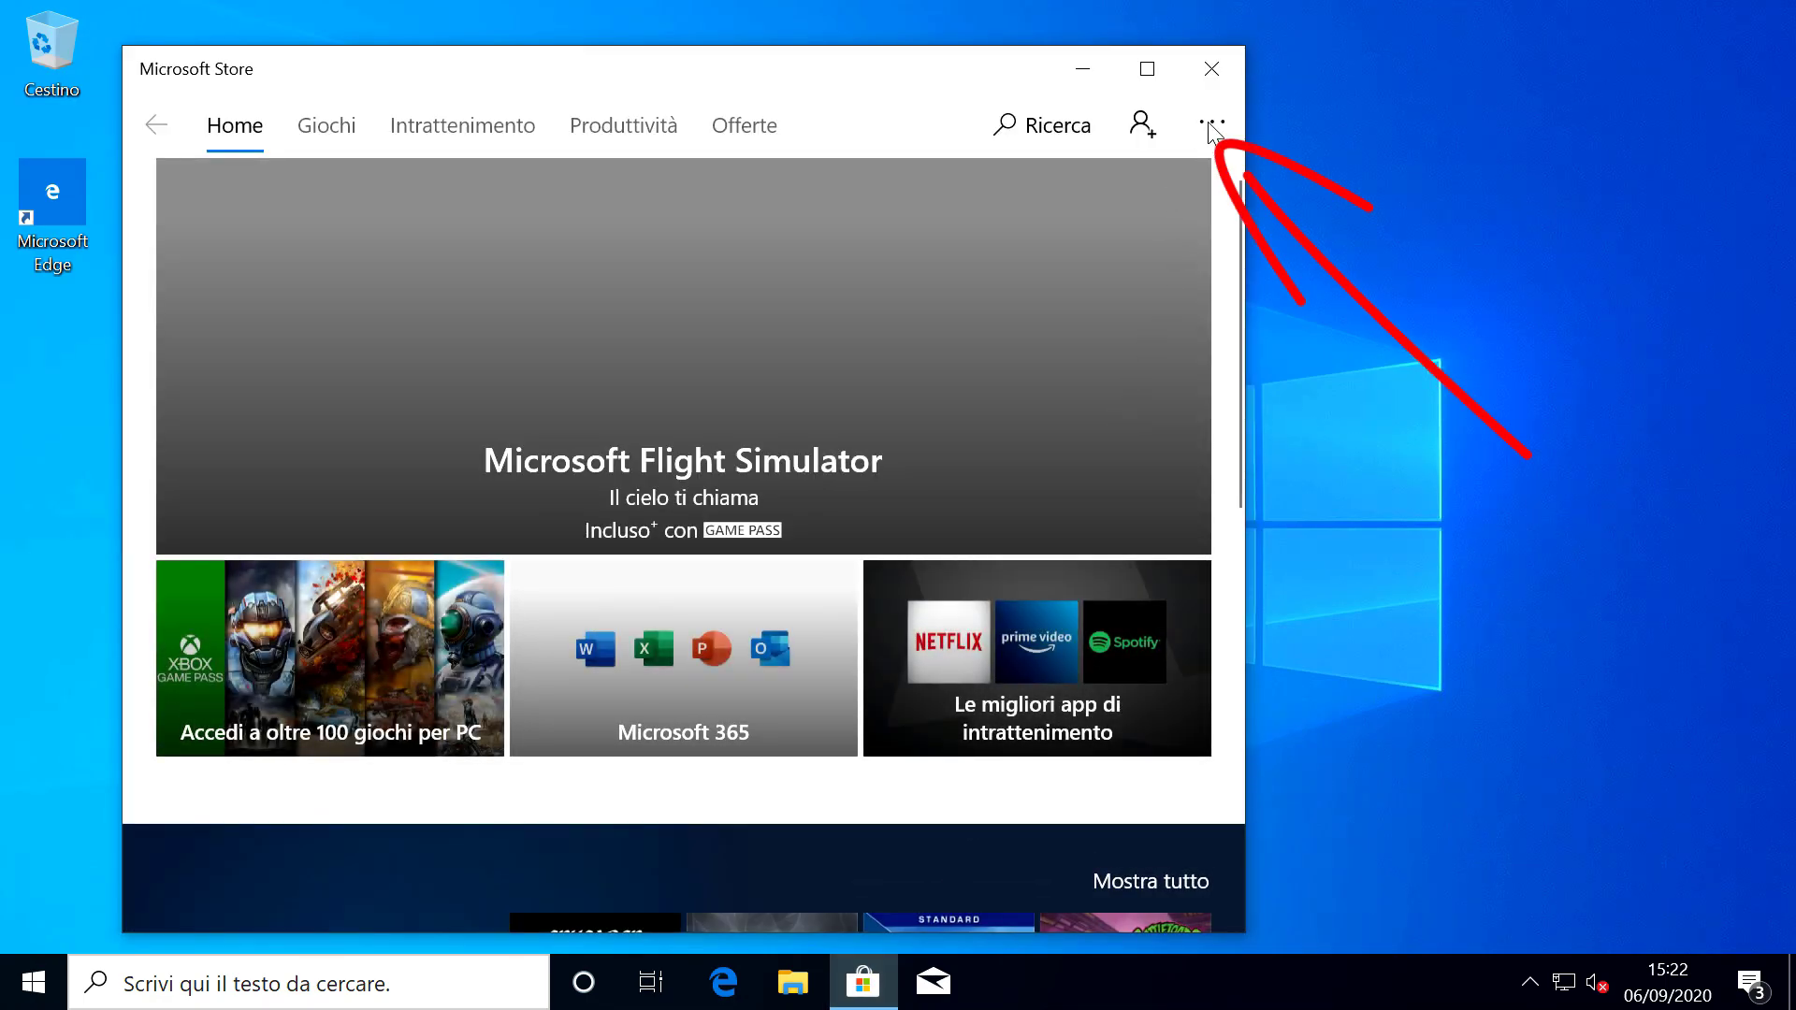
pyautogui.click(1211, 126)
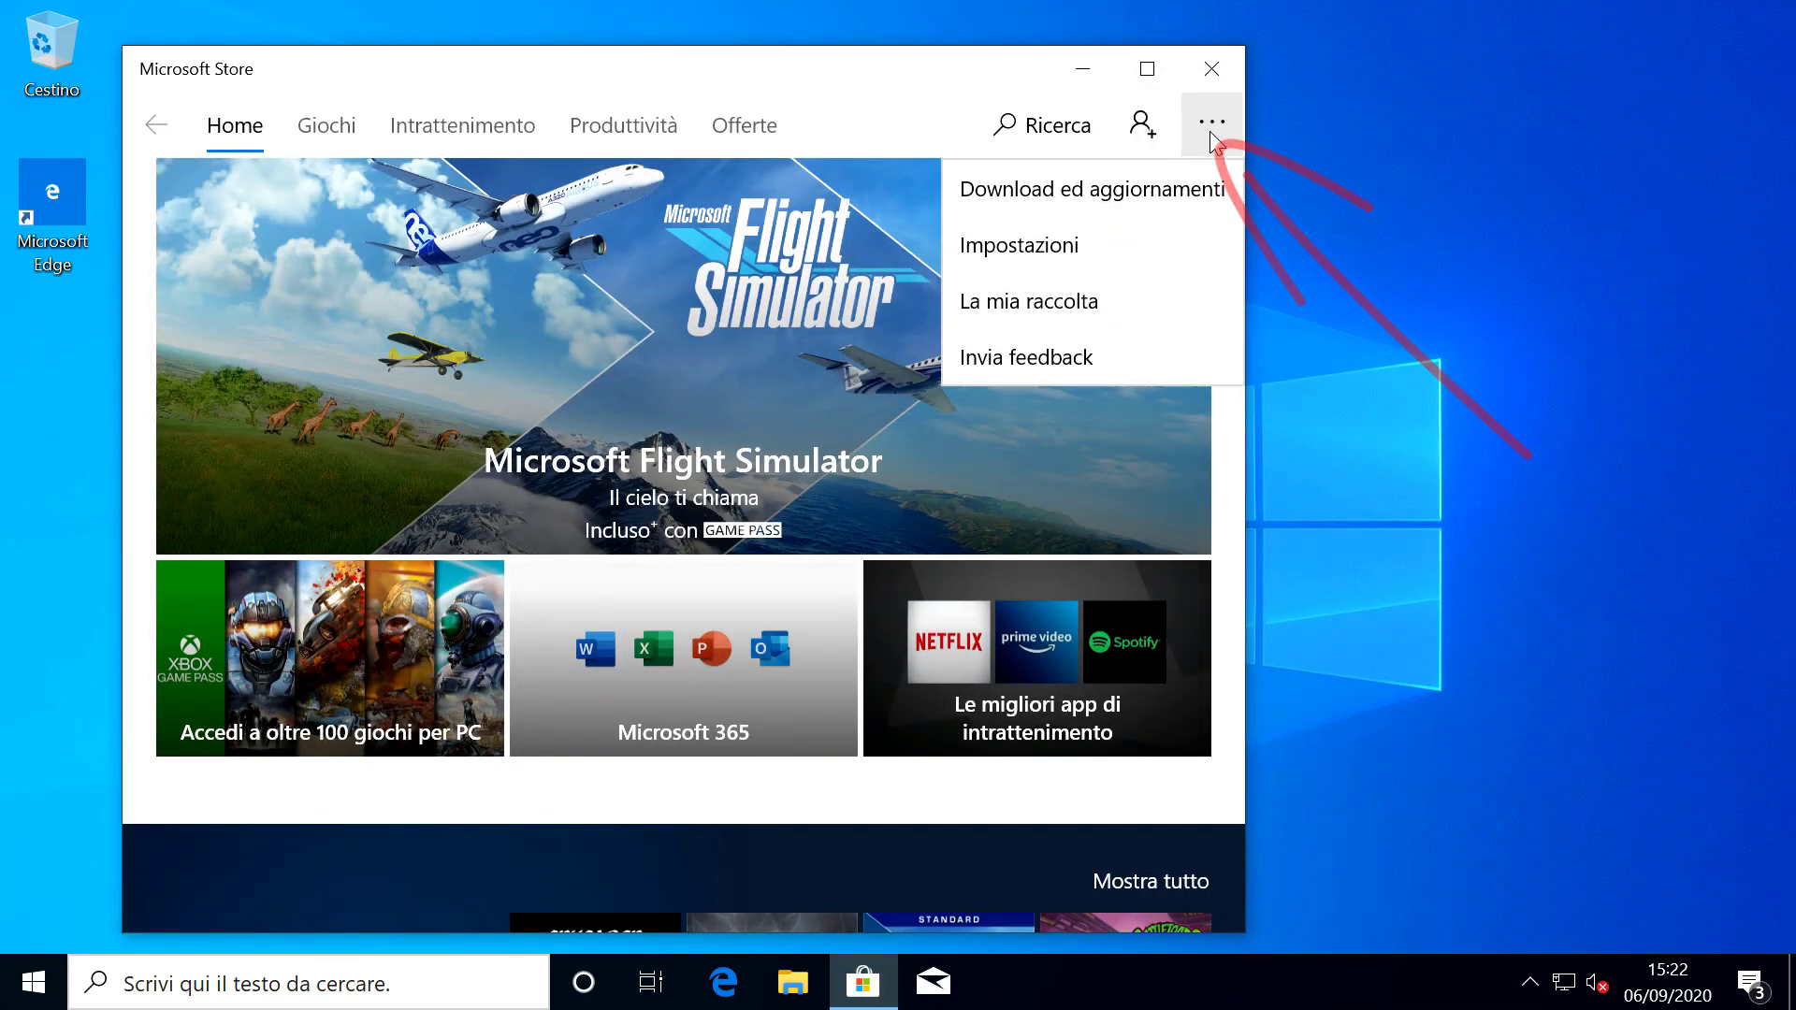
pyautogui.click(1046, 247)
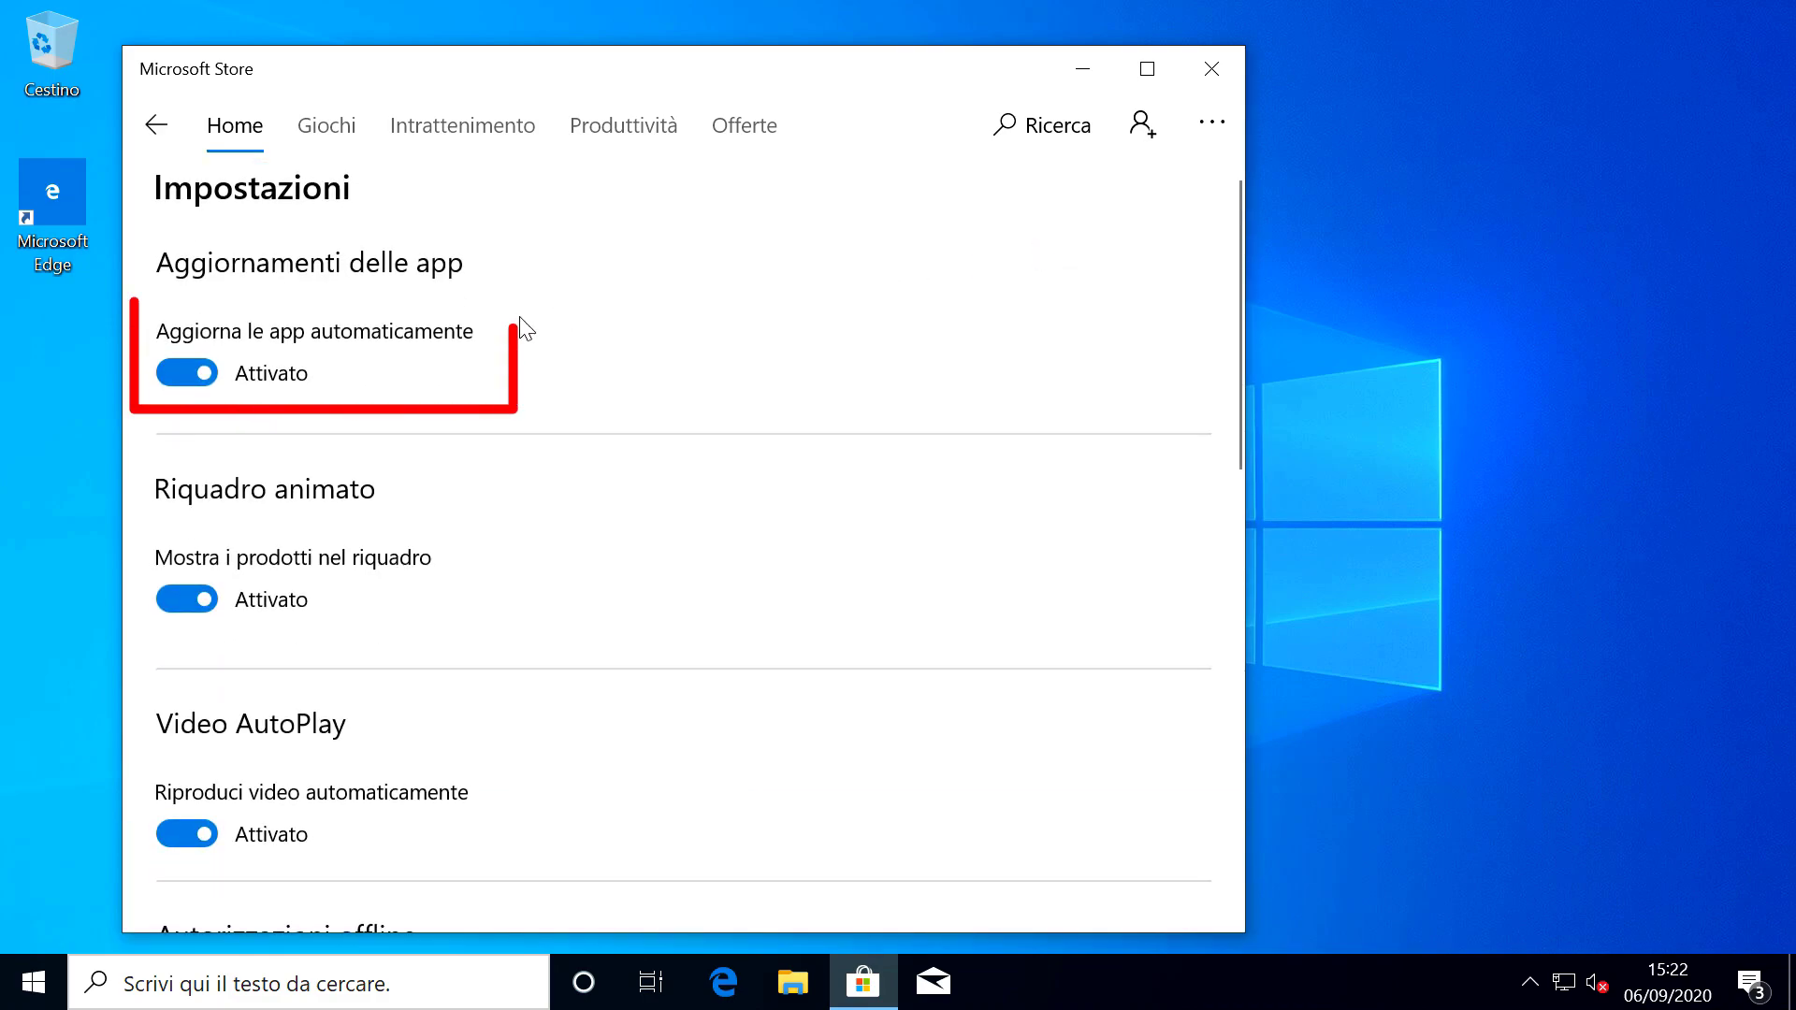
pyautogui.click(188, 379)
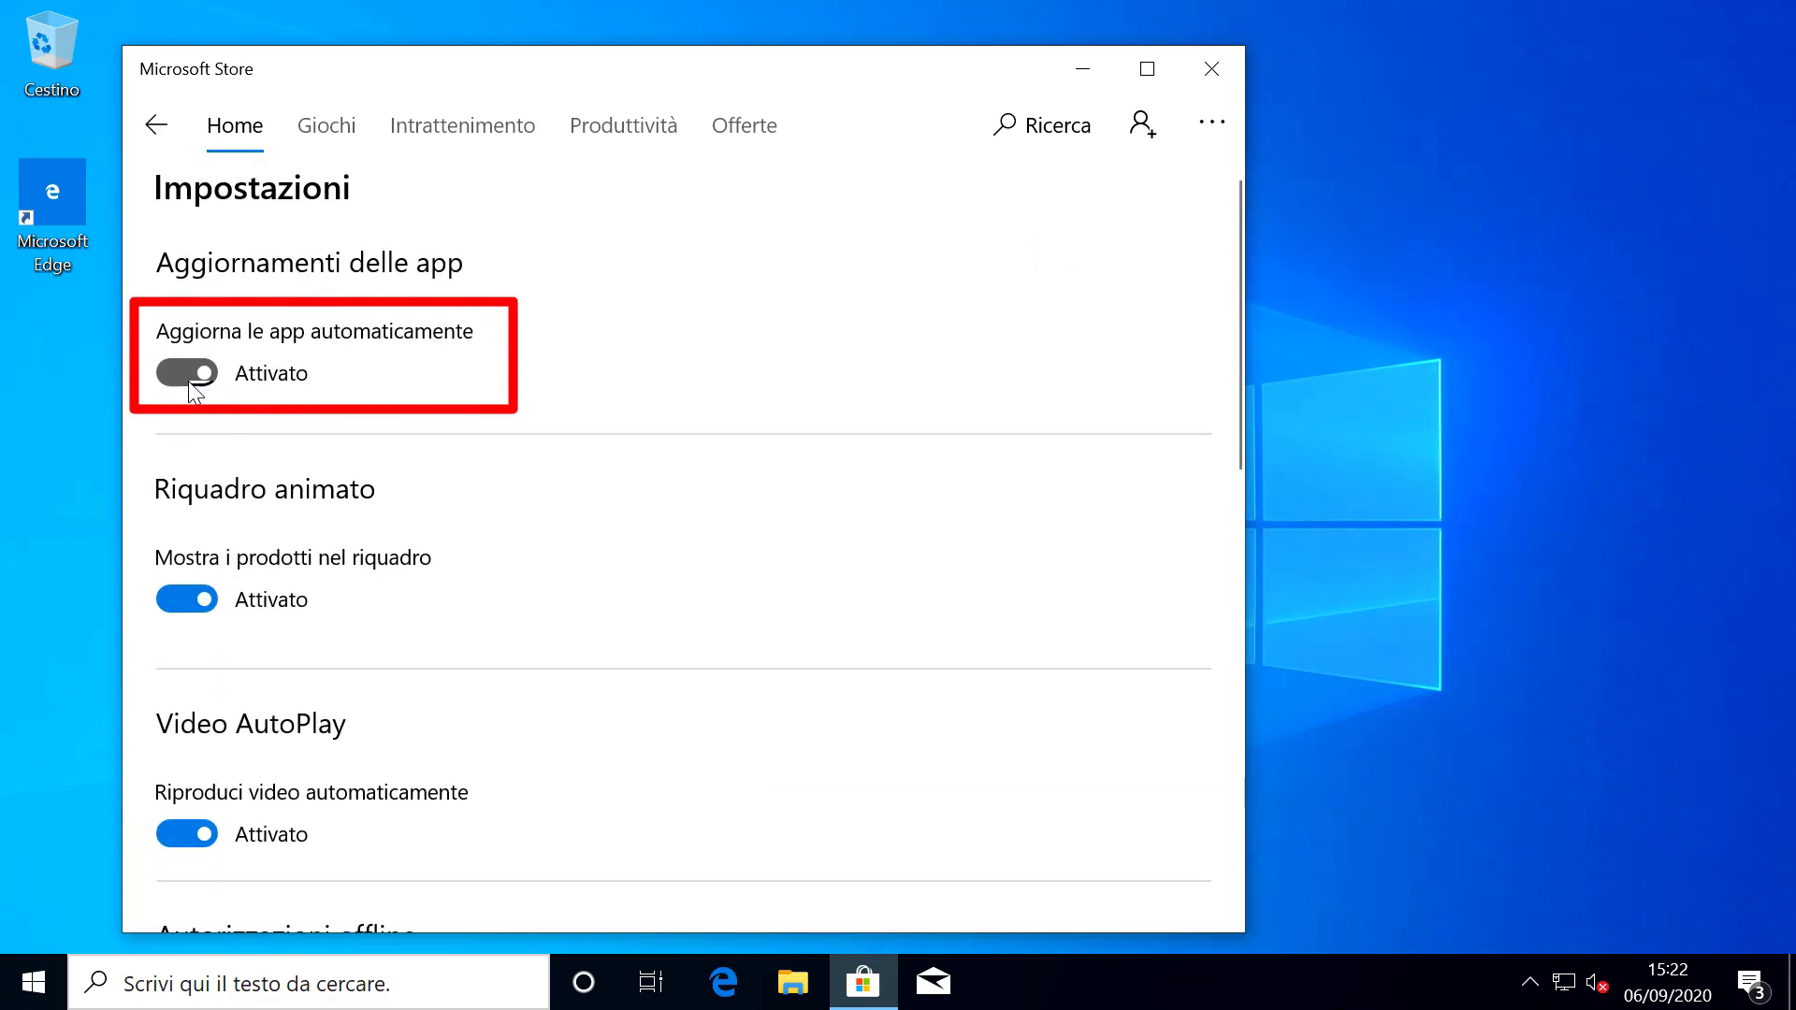
pyautogui.click(174, 602)
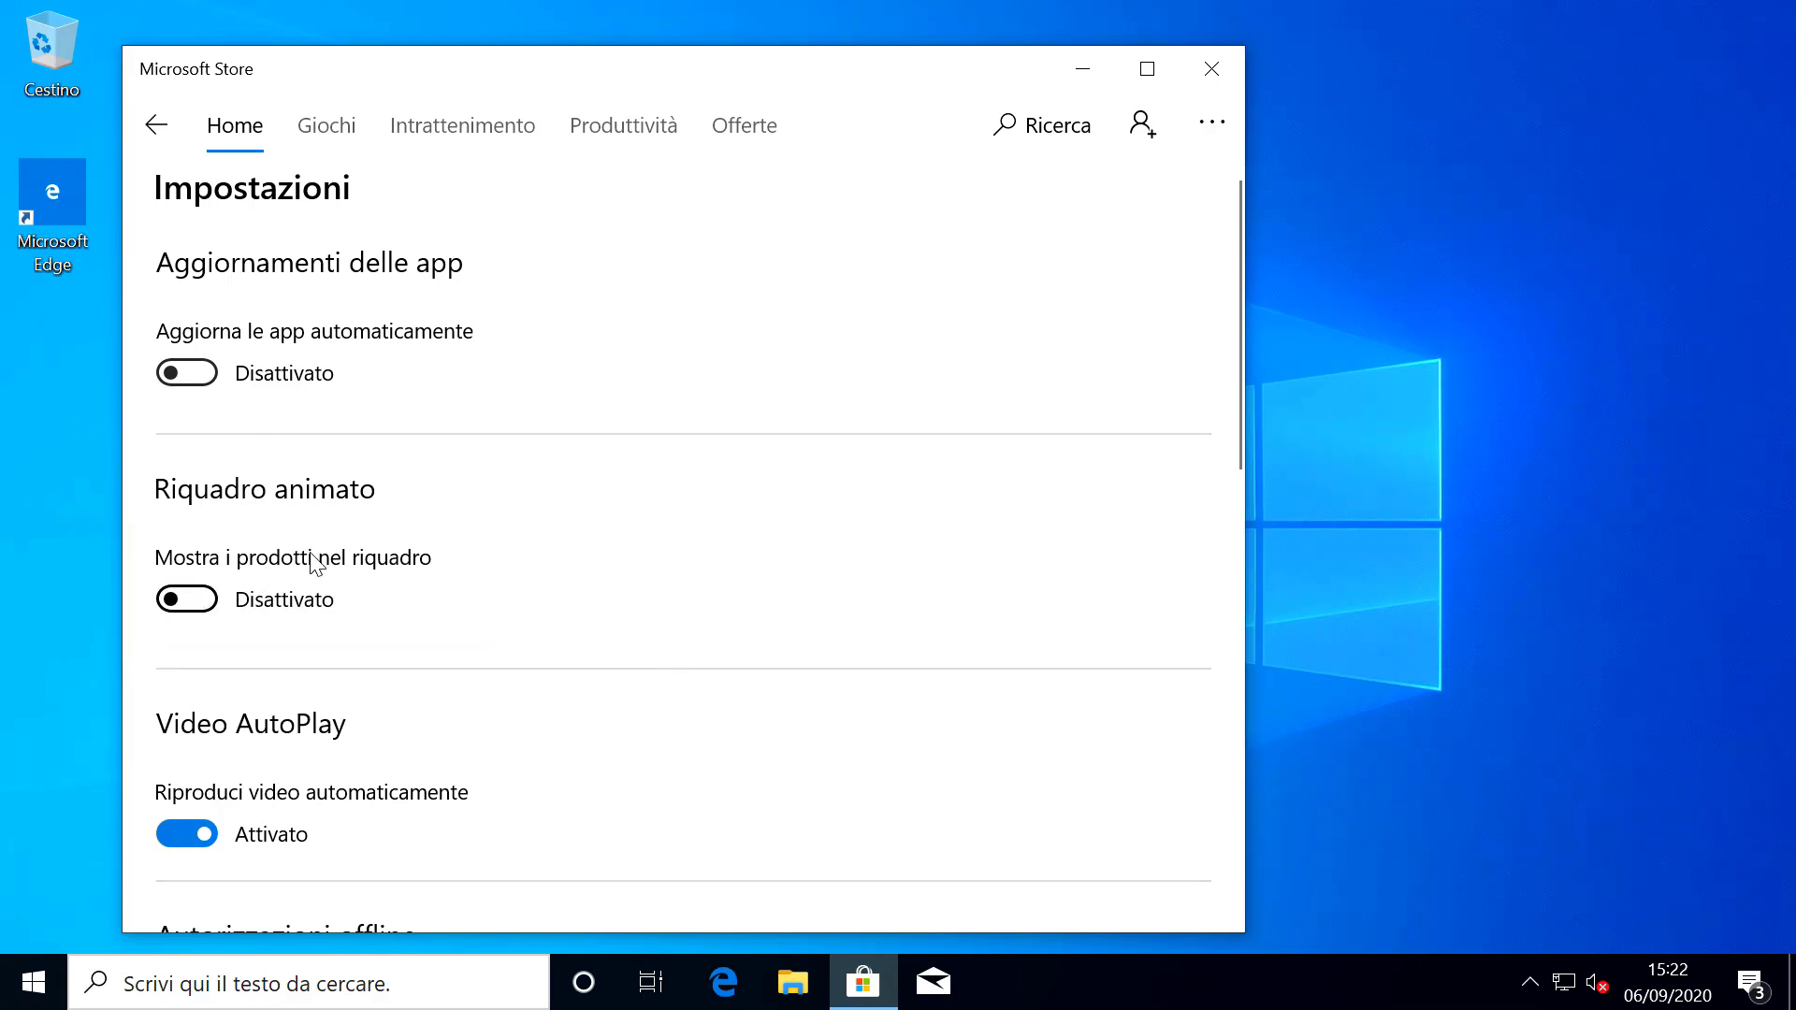
pyautogui.click(1210, 66)
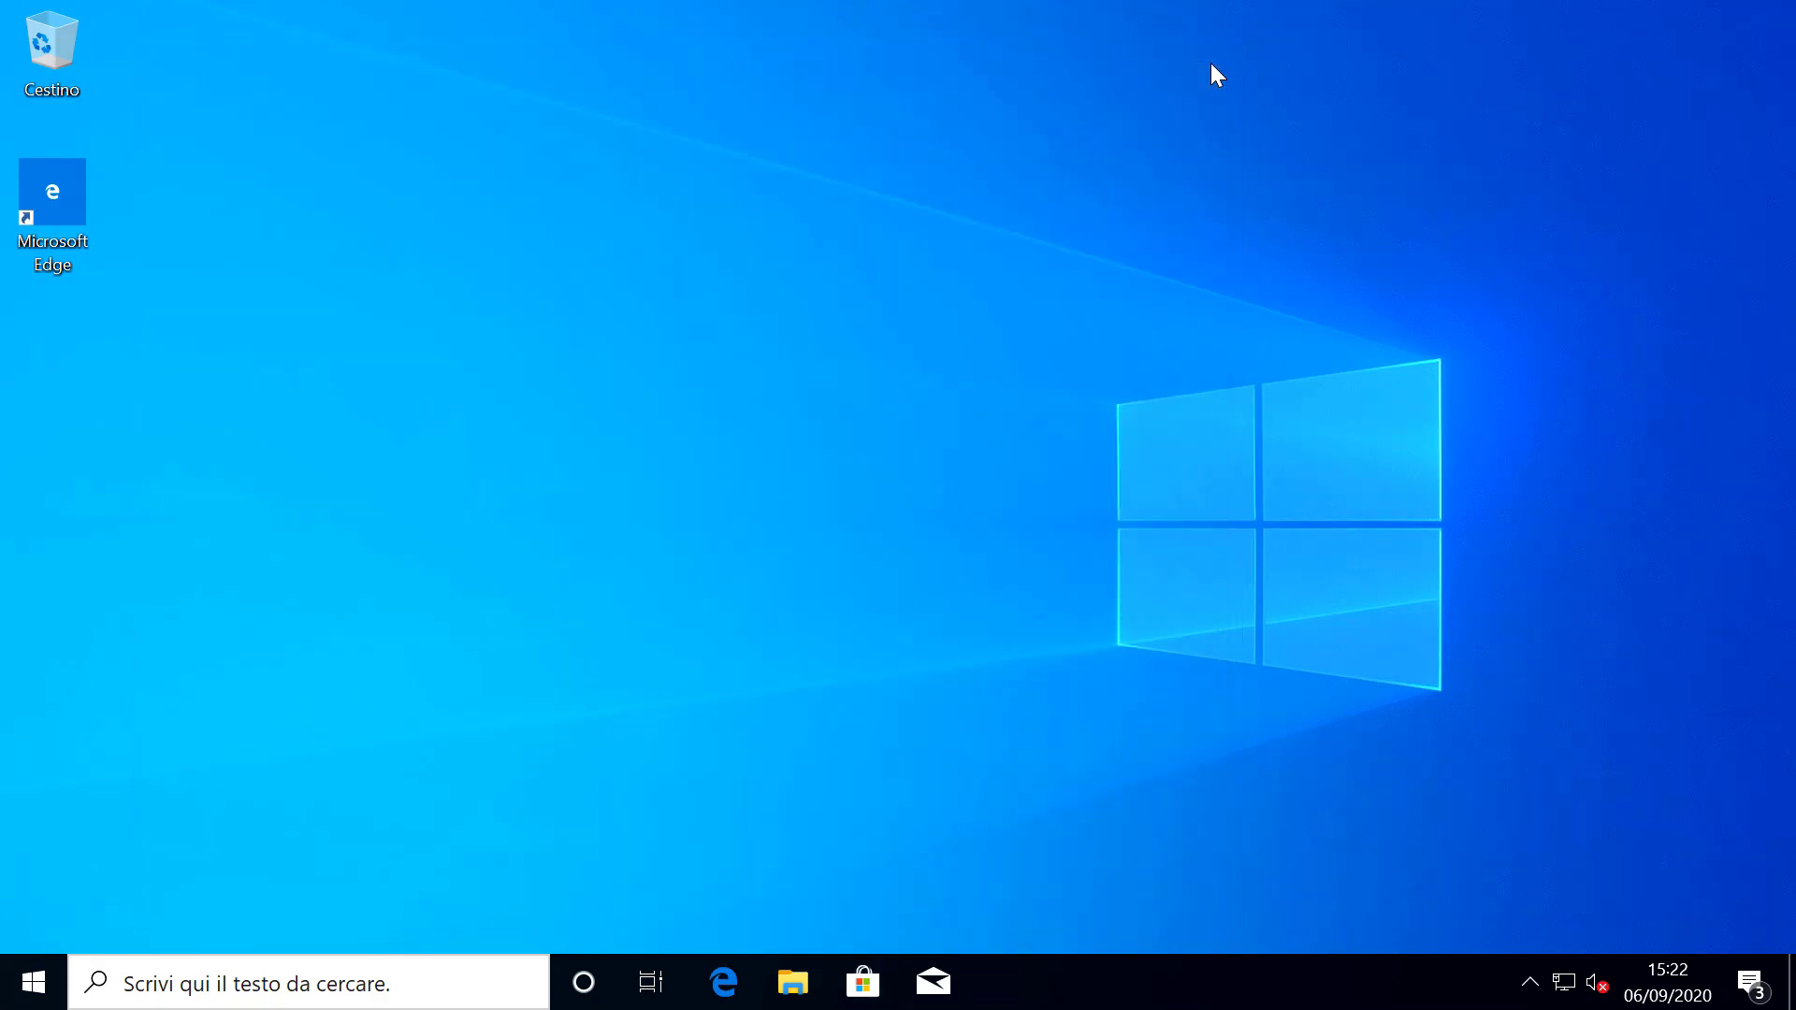